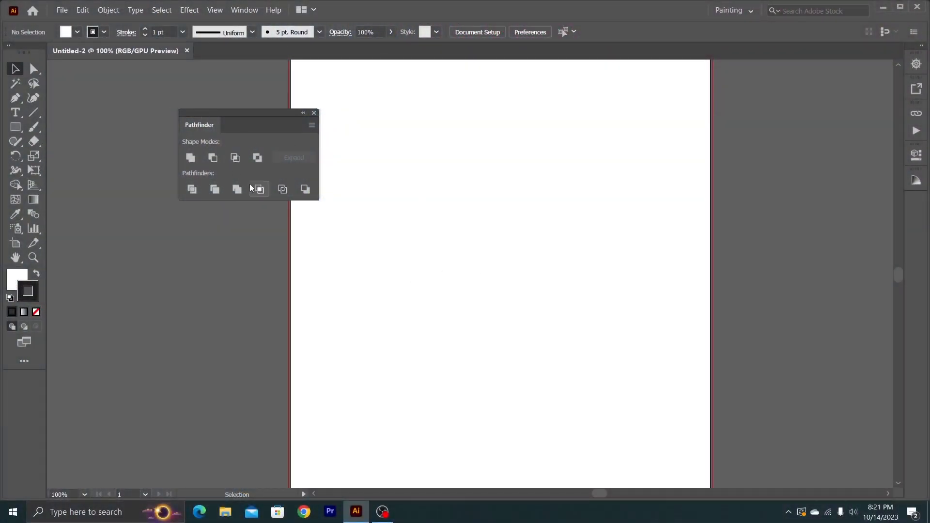
- Close and reopen the Pathfinder panel, and place it beside the artboard
left_click(314, 113)
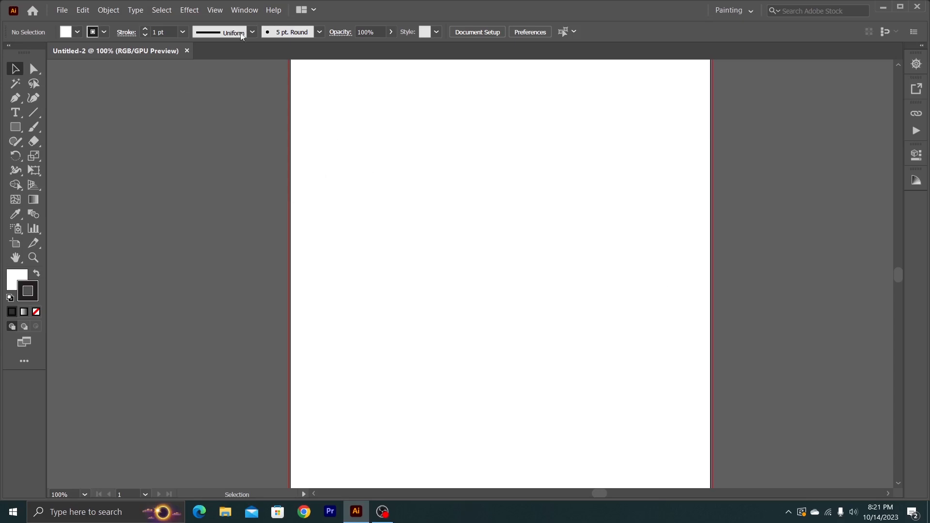
left_click(243, 10)
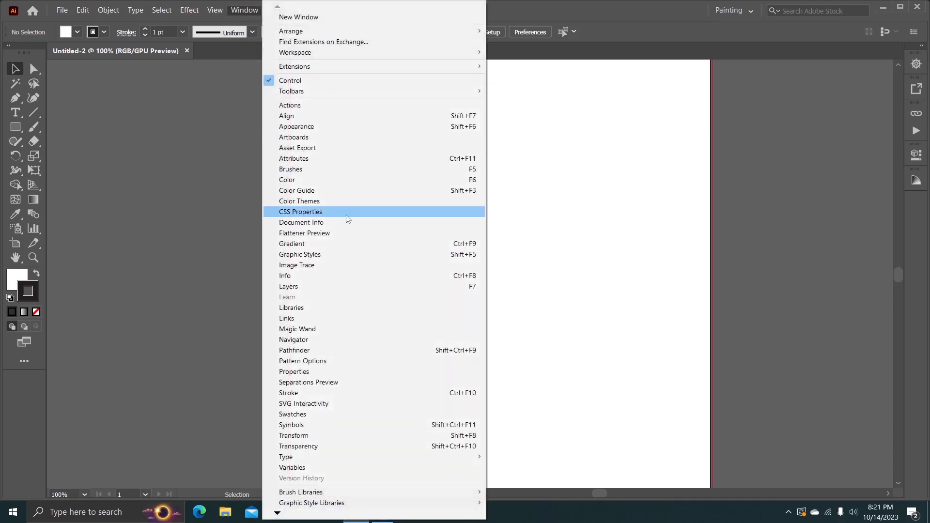
left_click(302, 350)
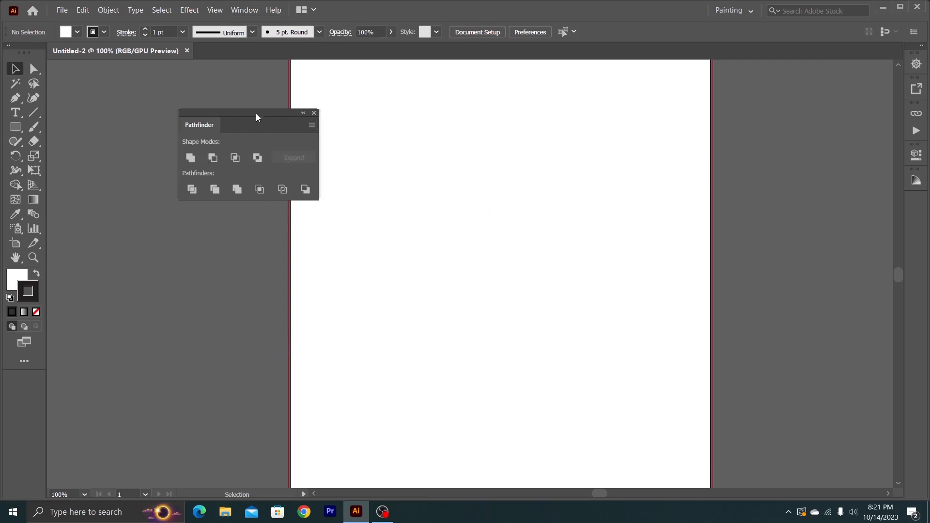
left_click_drag(256, 114, 211, 100)
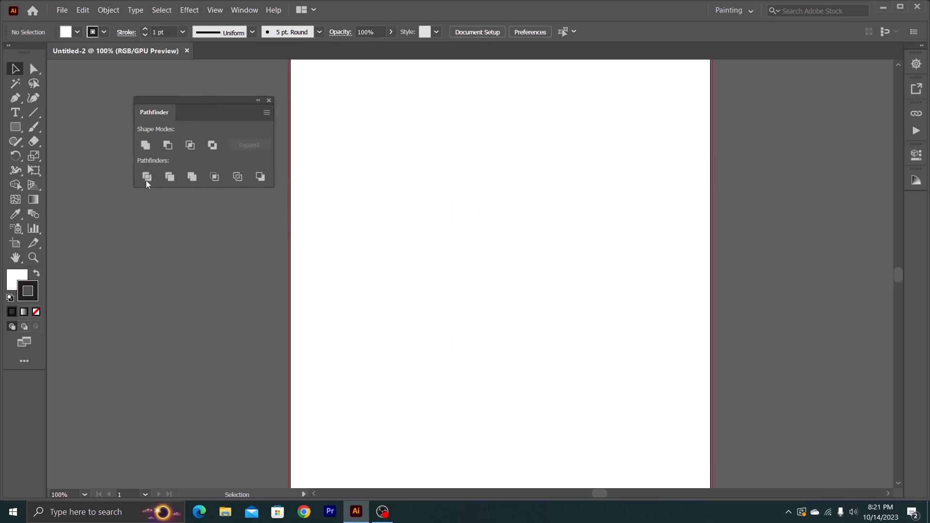
left_click_drag(197, 103, 201, 102)
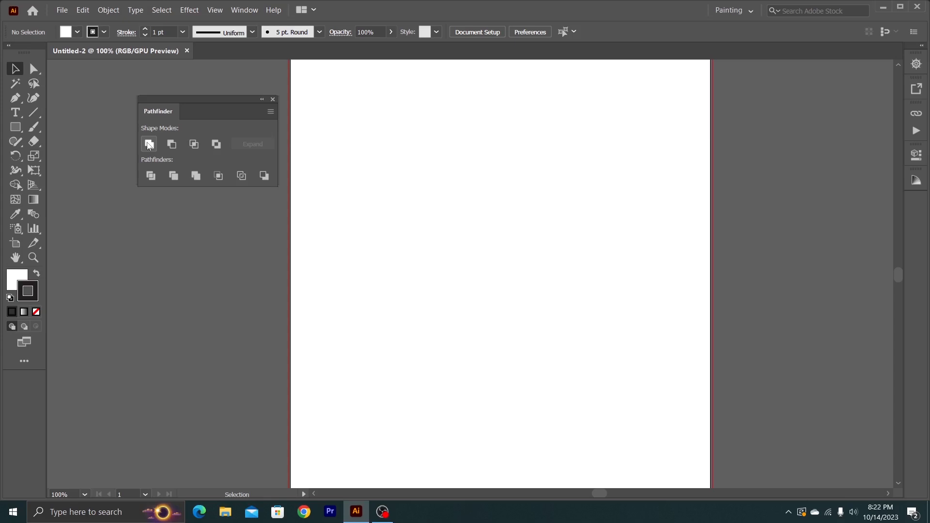
- Draw a circle with the Ellipse tool, place an overlapping duplicate beside it, and select both circles
left_click(14, 128)
left_click(62, 156)
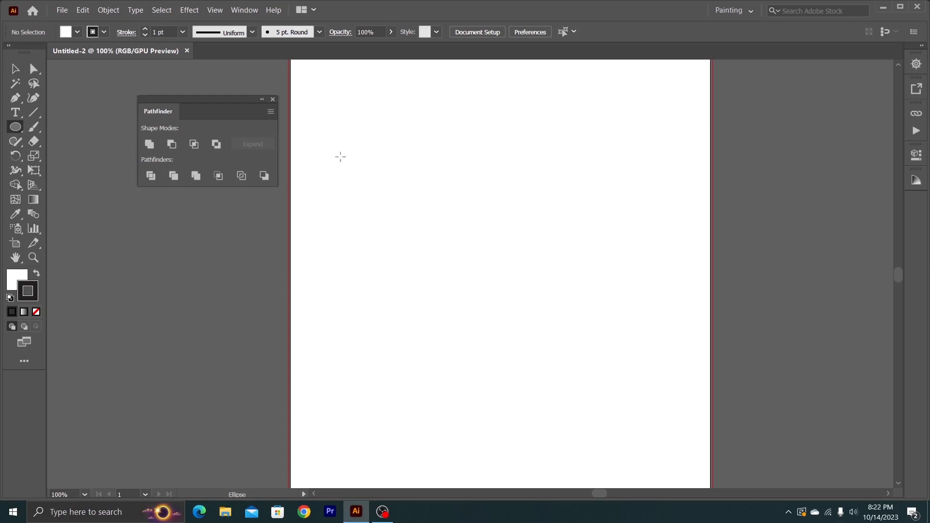
left_click_drag(340, 157, 461, 276)
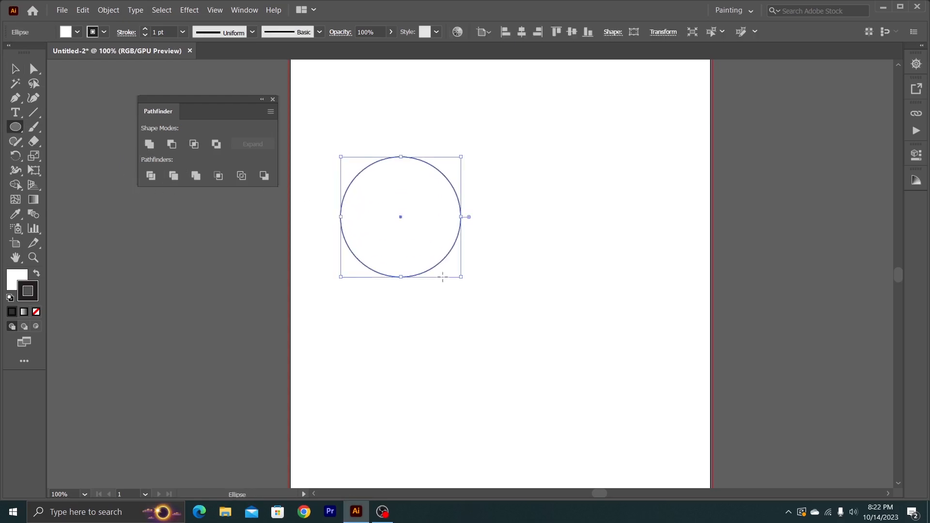
left_click(15, 69)
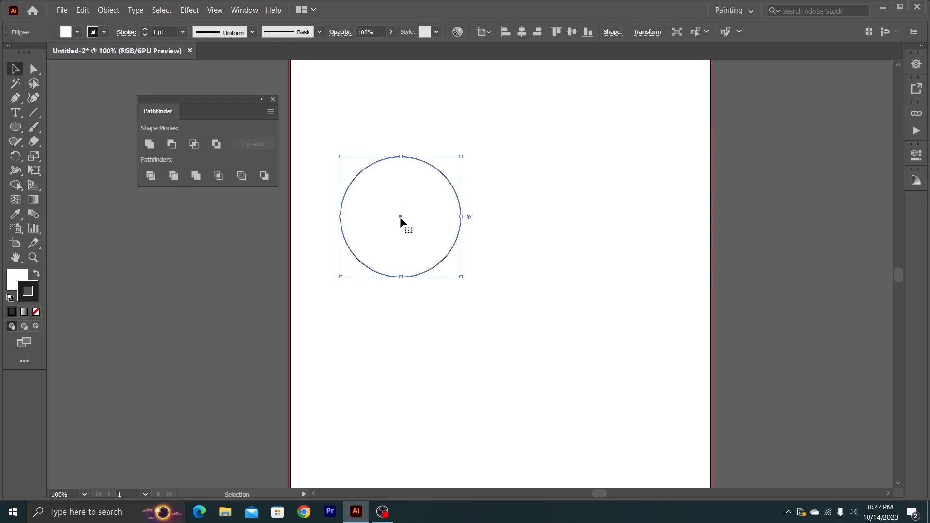
left_click_drag(400, 216, 459, 226)
left_click(478, 137)
left_click_drag(478, 137, 409, 237)
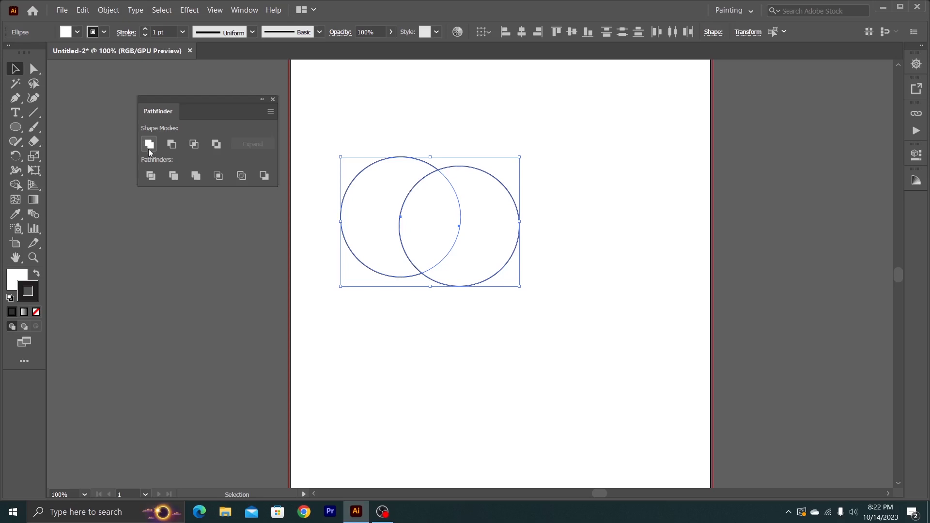
- Unite the two overlapping circles with Pathfinder and reposition the merged shape on the artboard
left_click(149, 144)
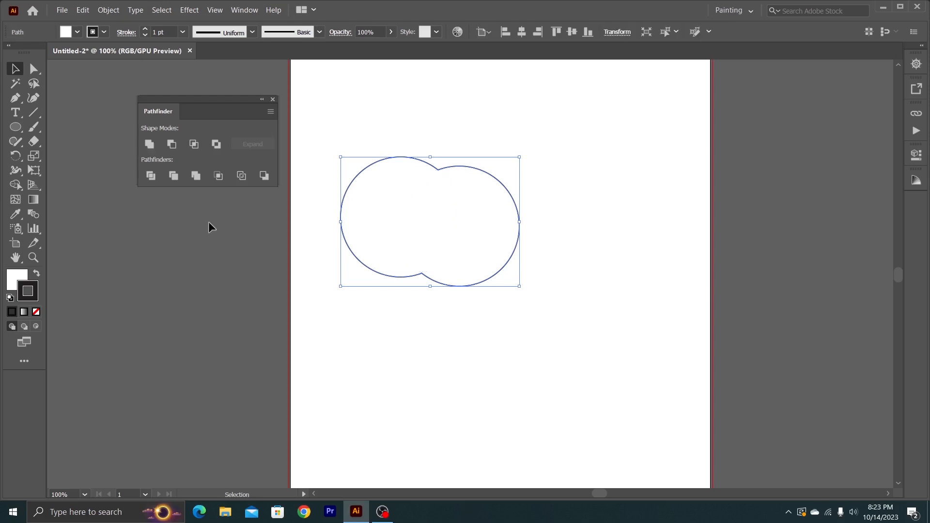
left_click(381, 300)
left_click(382, 222)
left_click_drag(382, 221, 429, 198)
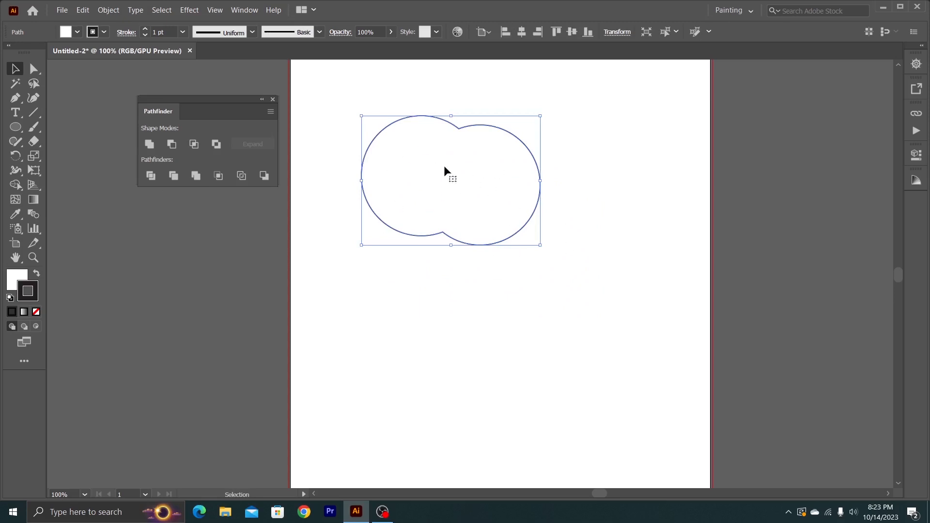
left_click_drag(456, 188, 461, 233)
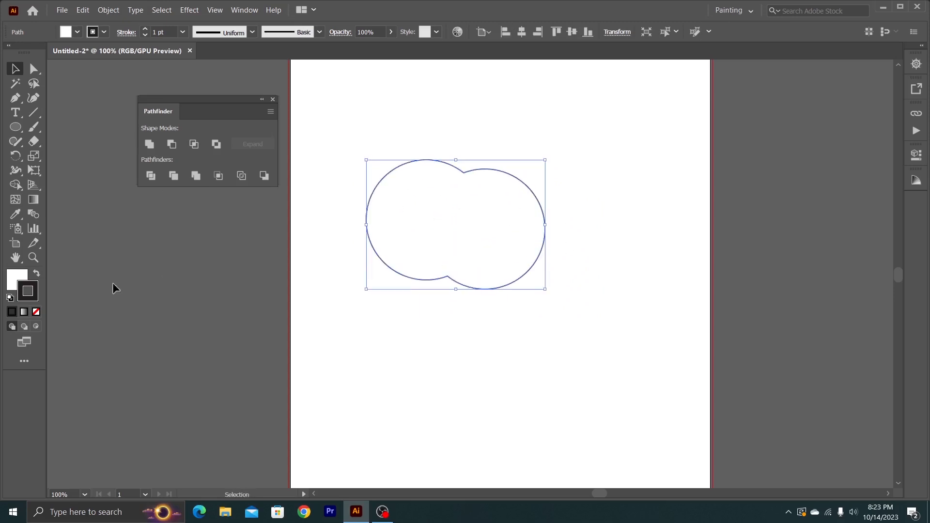
- Swap the fill and stroke colours of the merged shape and move it around the artboard
left_click(36, 273)
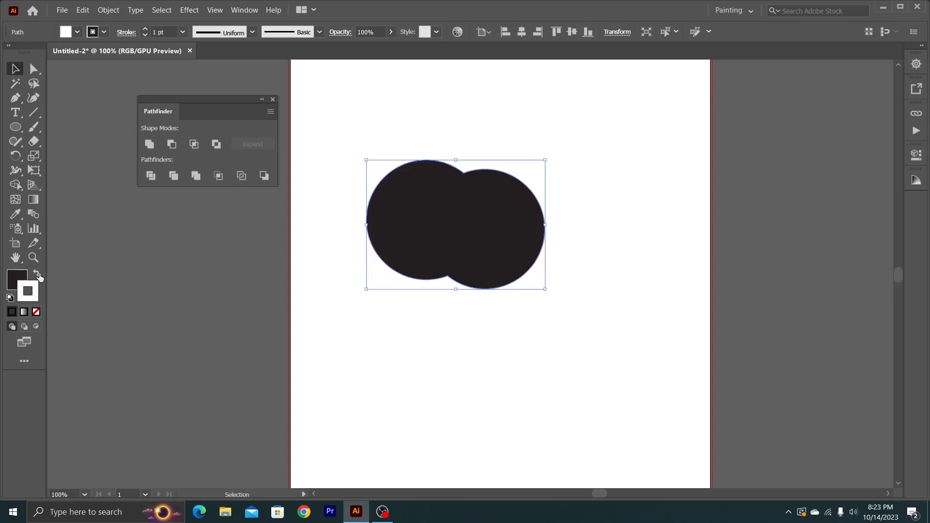
left_click(465, 337)
left_click_drag(434, 234, 467, 231)
left_click_drag(498, 259, 455, 229)
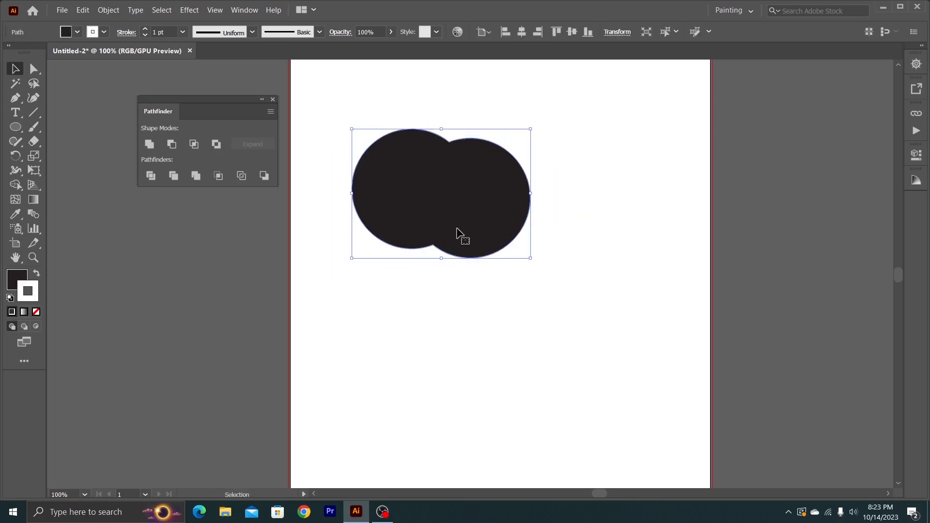
- Undo the moves, the colour swap and the Unite operation back to two separate overlapping circles
key("a")
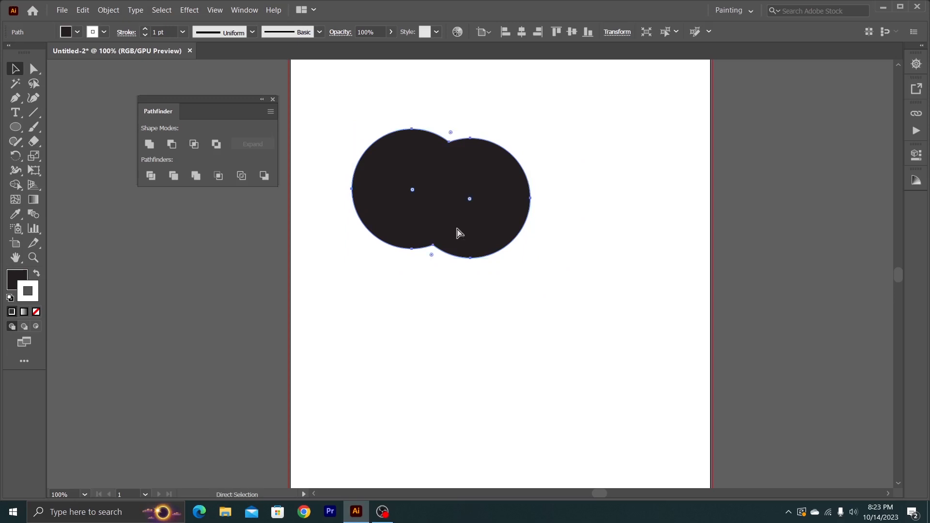
key("ctrl+z")
key("ctrl+z")
key("ctrl+z")
key("ctrl+z")
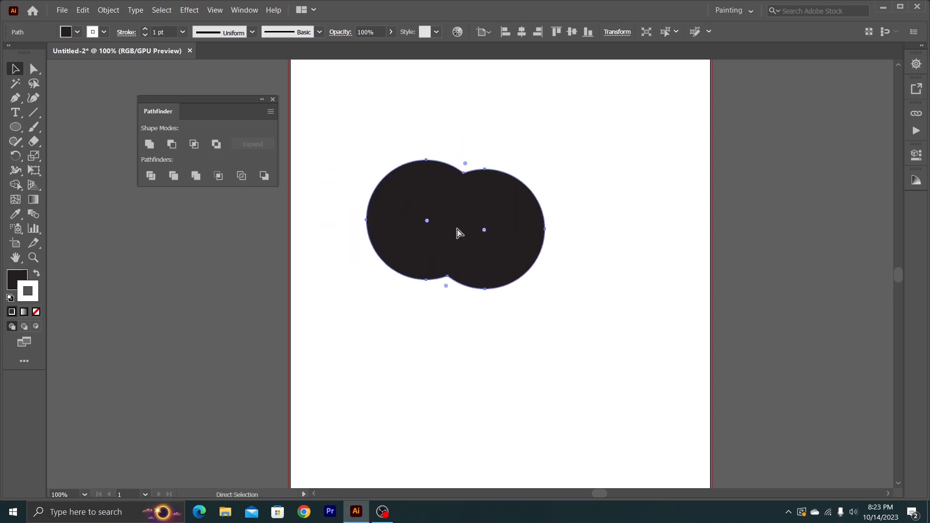
key("ctrl+z")
key("ctrl+z")
key("ctrl+z")
key("ctrl+z")
key("ctrl+z")
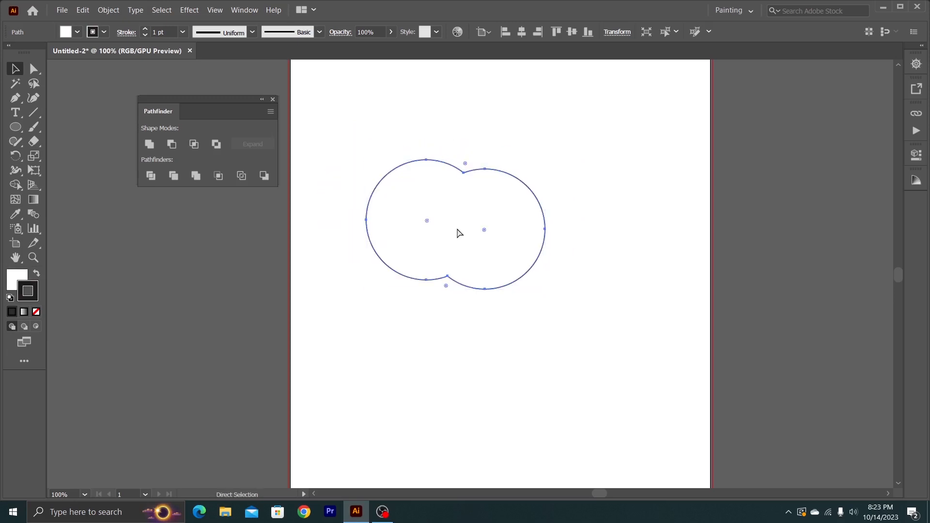
key("ctrl+z")
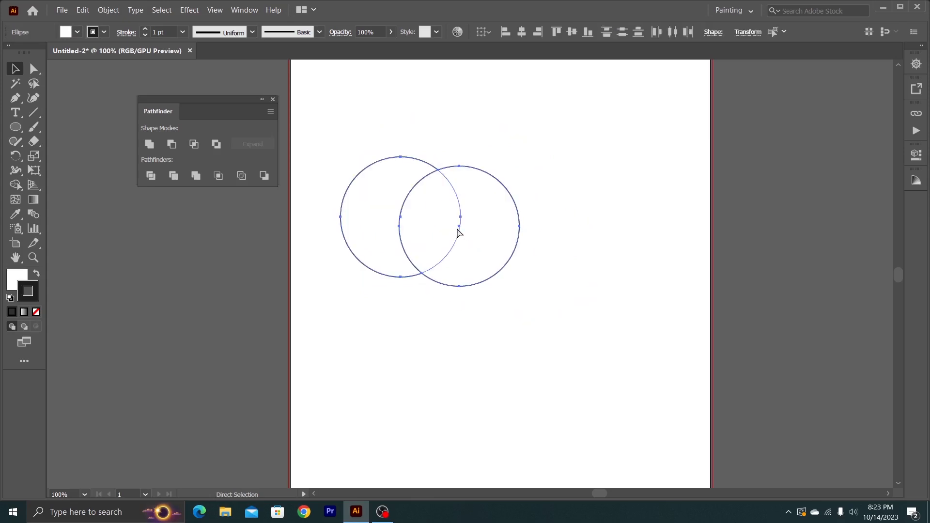
- Reposition the two circles so they sit level with a smaller overlap, and select both
left_click(554, 231)
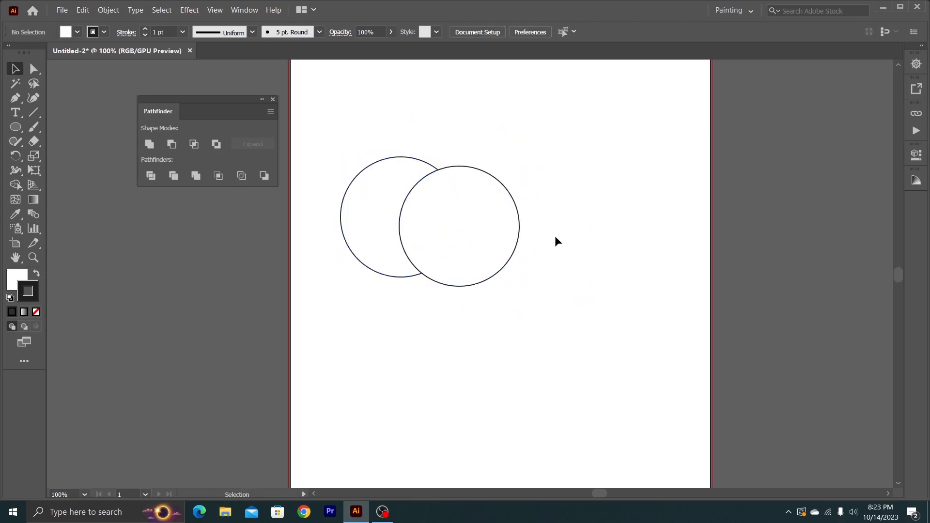
mouse_move(535, 242)
left_mouse_down()
mouse_move(439, 264)
mouse_move(437, 220)
mouse_move(543, 253)
left_mouse_up()
left_click(449, 297)
mouse_move(411, 207)
left_mouse_down()
mouse_move(370, 221)
mouse_move(401, 210)
left_mouse_up()
left_click_drag(554, 241, 507, 193)
left_click(574, 216)
left_click_drag(550, 154, 423, 226)
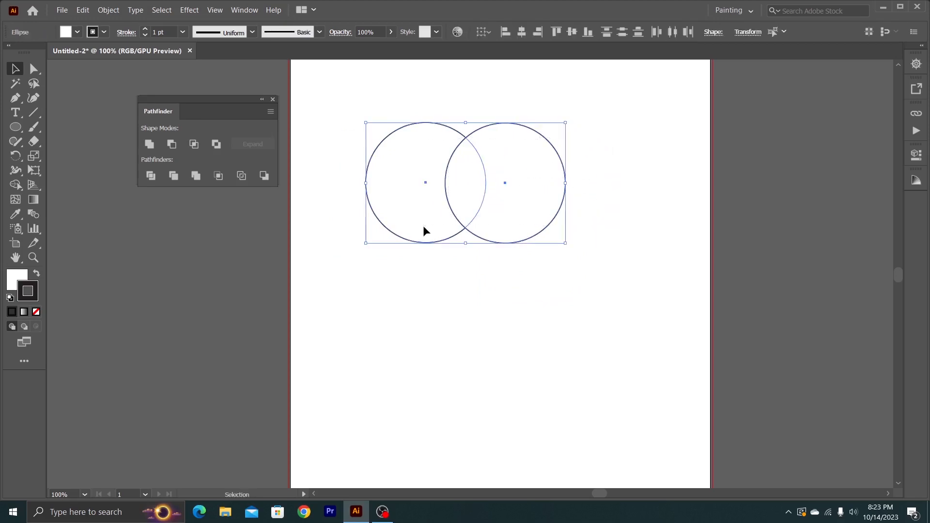
- Unite the two level circles into one shape and move it slightly lower on the artboard
left_click(149, 144)
left_click(454, 290)
left_click_drag(449, 201, 492, 278)
- Set the merged shape's fill to red ce4a4a and shift the shape slightly up the artboard
double_click(17, 276)
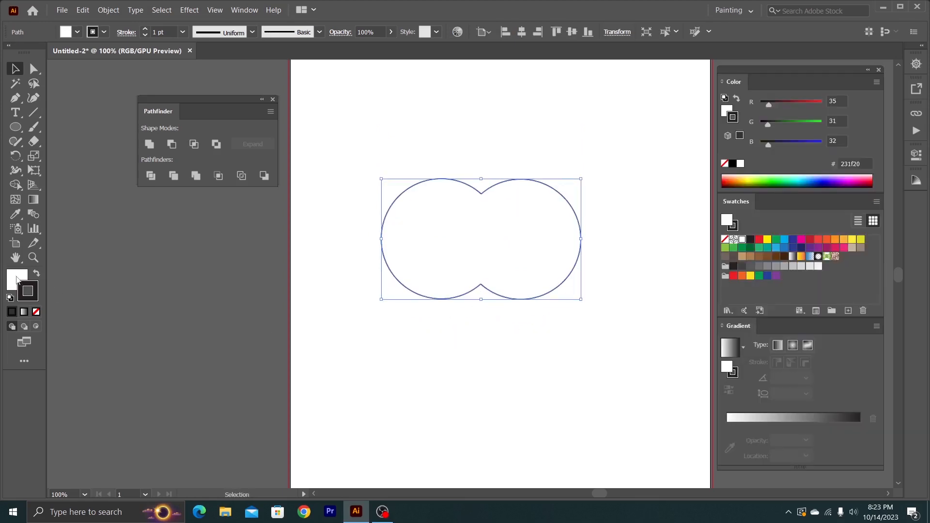
left_click_drag(131, 111, 124, 96)
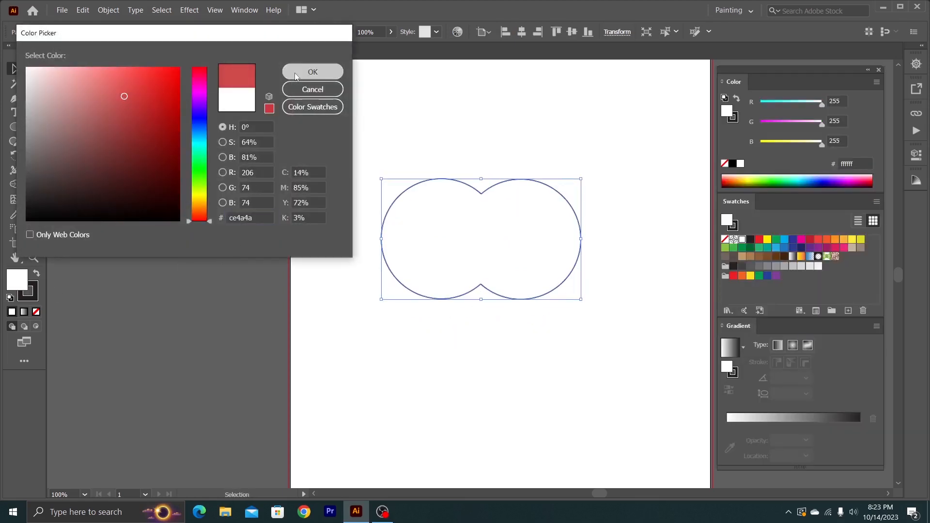
left_click(313, 72)
left_click_drag(417, 296, 394, 273)
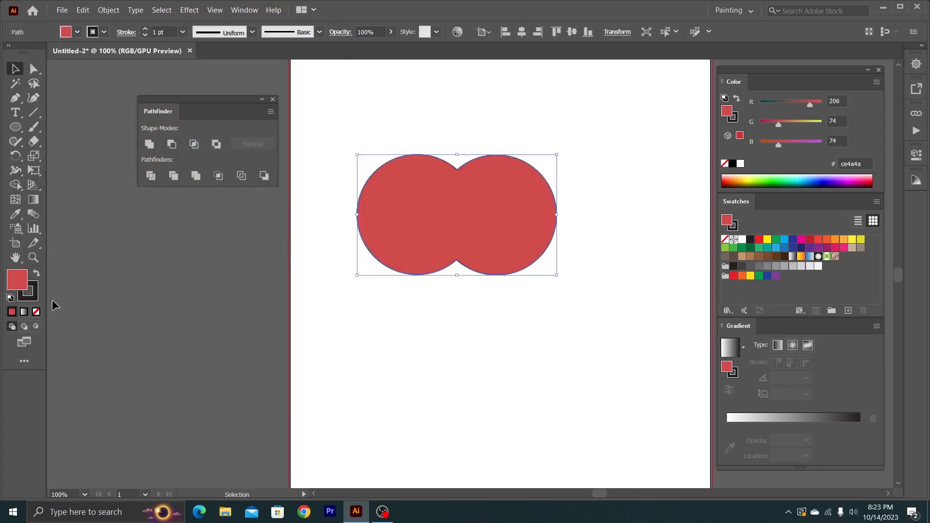
- Set the merged shape's stroke to None and close the Color, Swatches and Gradient panel group
left_click(36, 287)
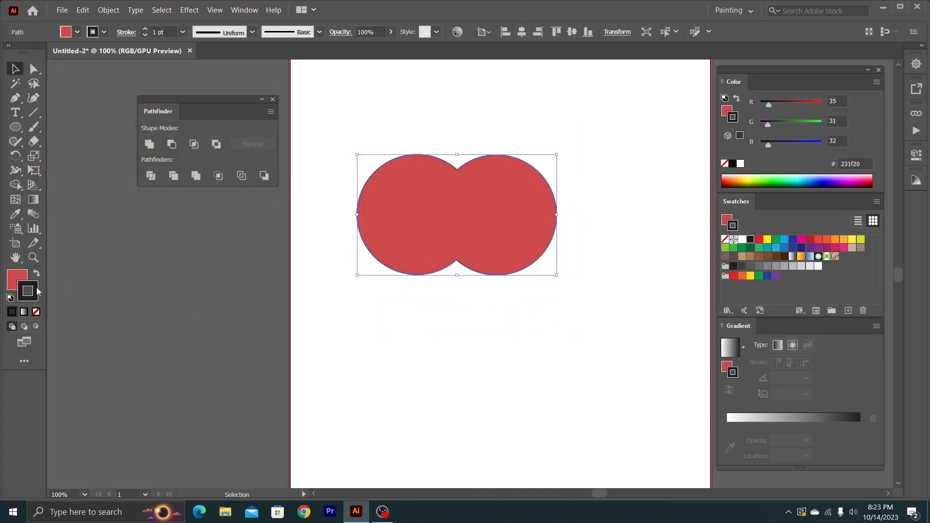
left_click(37, 312)
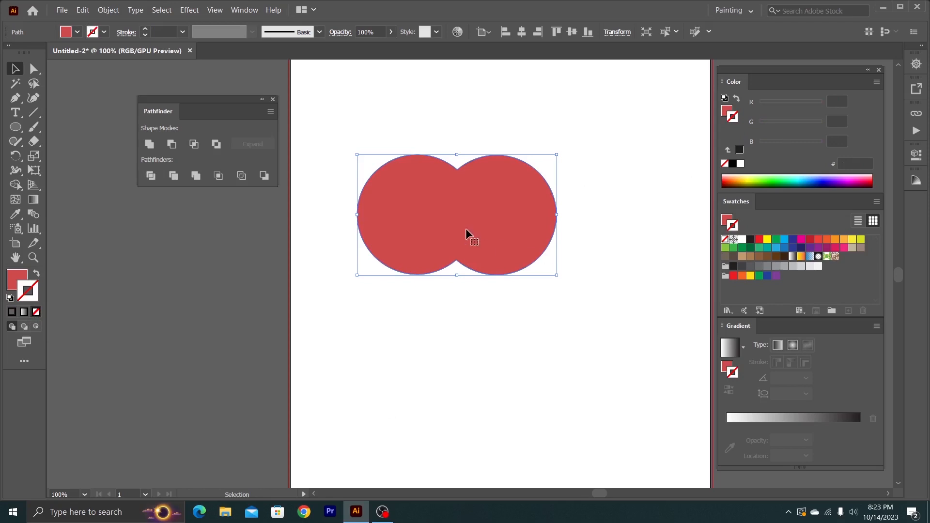
left_click(879, 70)
- Move the red merged shape around the artboard and delete it
left_click_drag(504, 242, 466, 233)
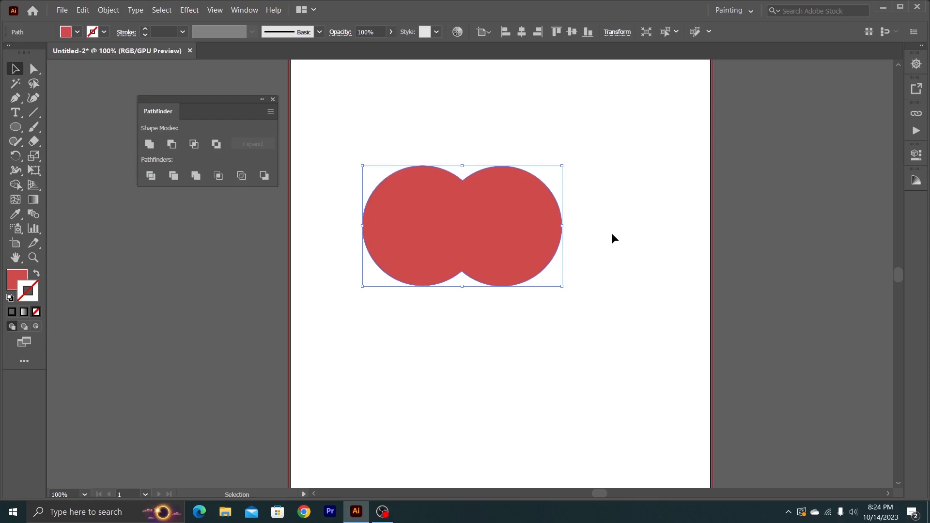
left_click_drag(503, 240, 518, 232)
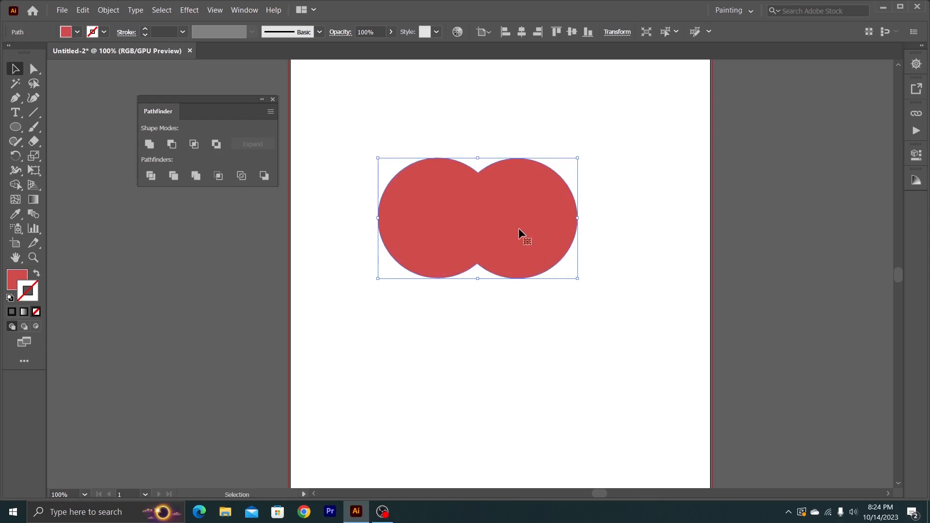
key("Delete")
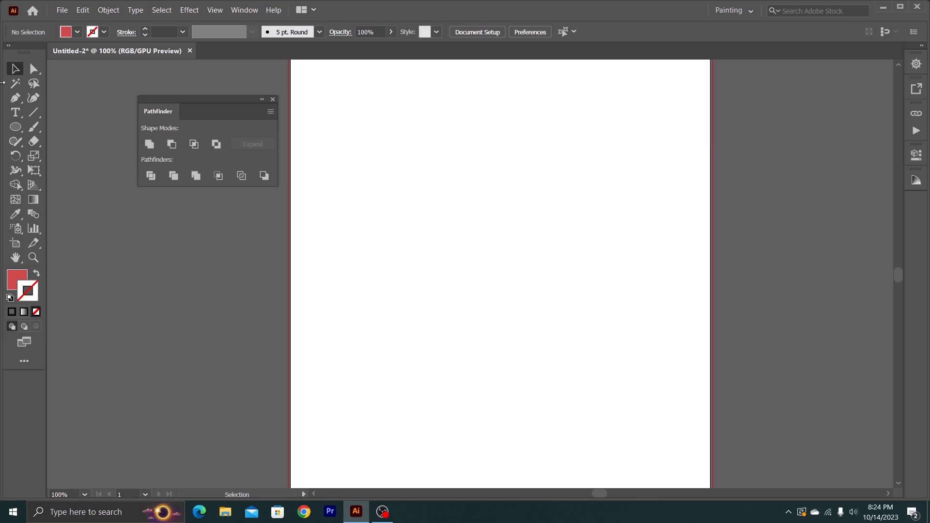
- Draw a new red circle with the Ellipse tool and place a duplicate to its right
left_click_drag(14, 129, 64, 155)
left_click_drag(335, 169, 445, 278)
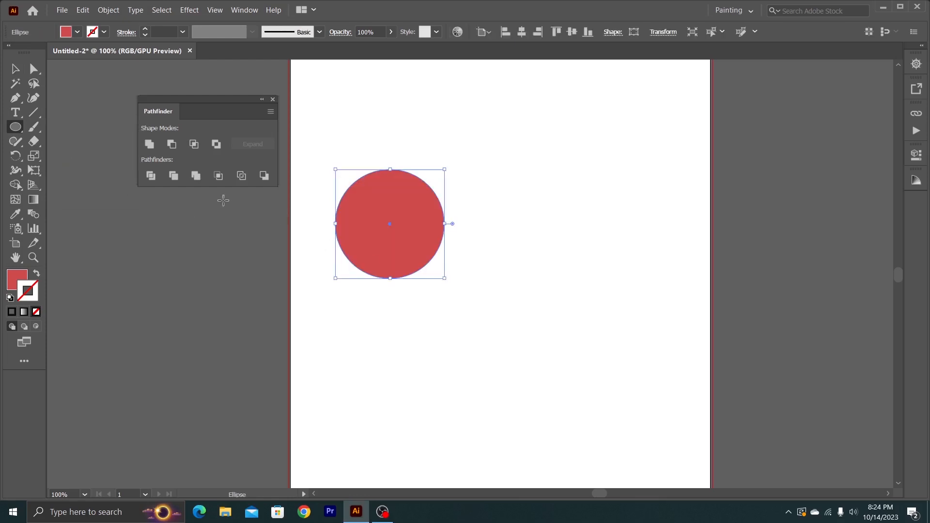
left_click(13, 70)
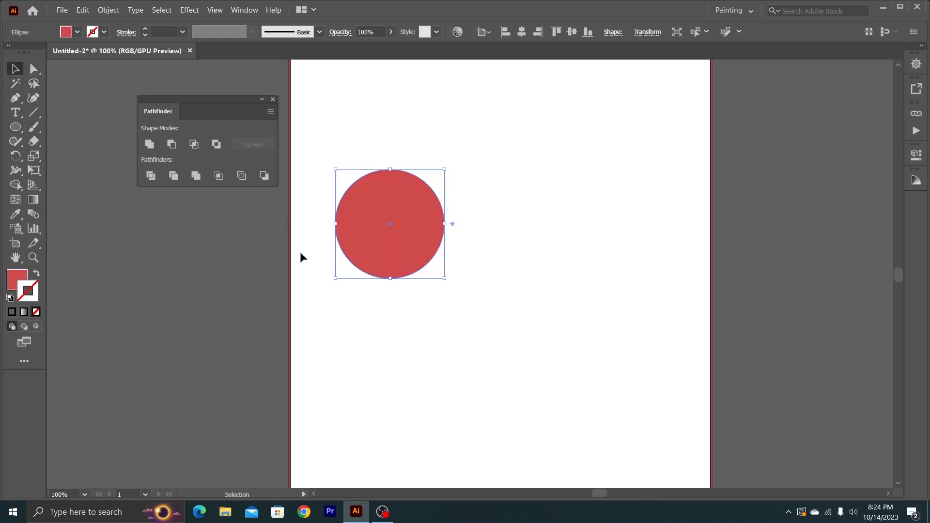
left_click_drag(389, 224, 551, 227)
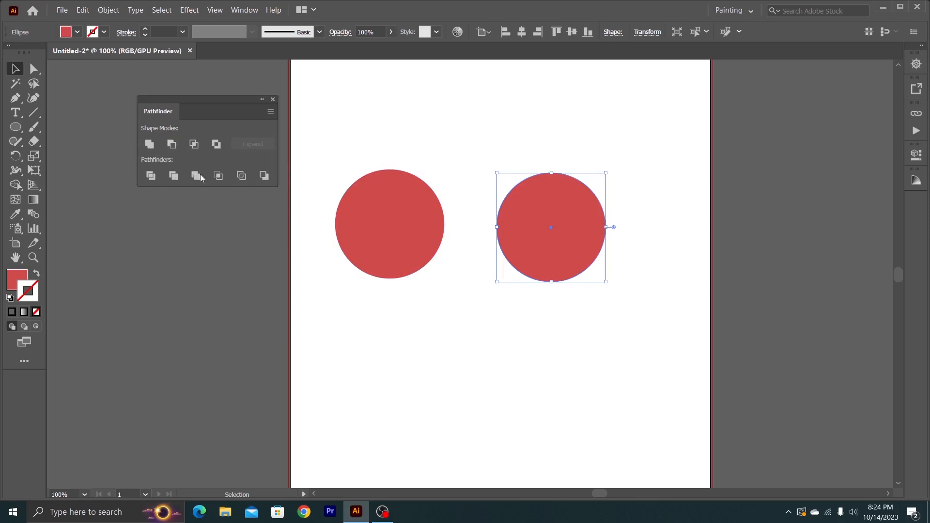
- Move the duplicate circle so it overlaps the first one, and select both red circles
left_click(381, 182)
left_click_drag(557, 234, 472, 230)
left_click(548, 189)
left_click_drag(507, 148, 433, 241)
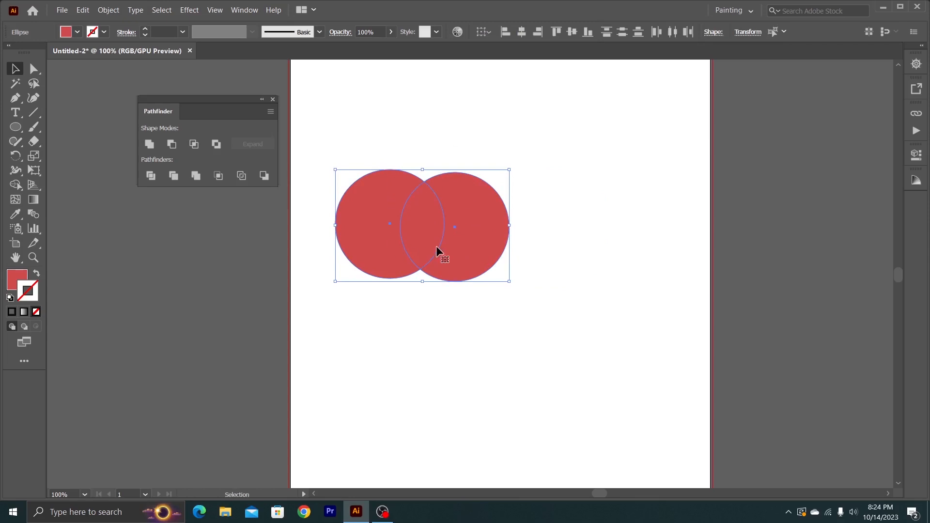
- Cut the front circle out of the back one with Minus Front to form a crescent
left_click(172, 144)
left_click(499, 207)
left_click(406, 208)
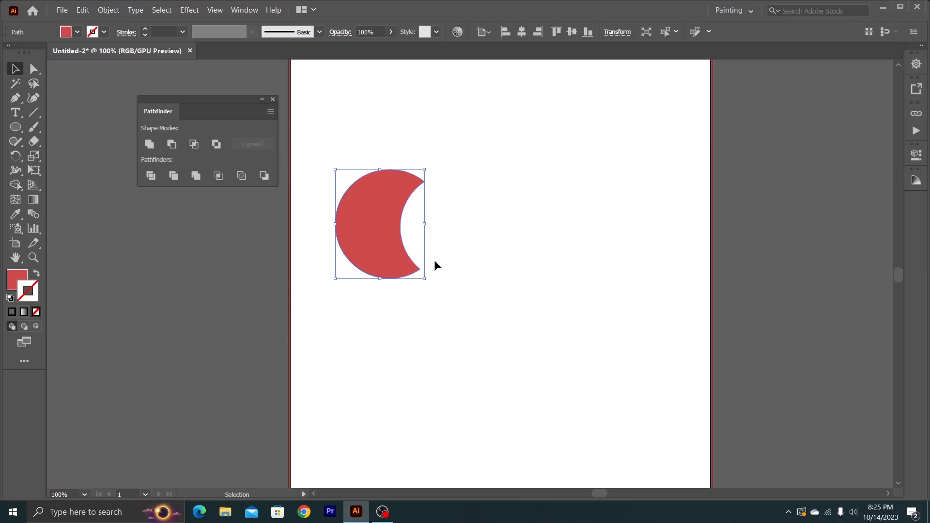
- Undo the Minus Front operation and return to the Selection tool
key("a")
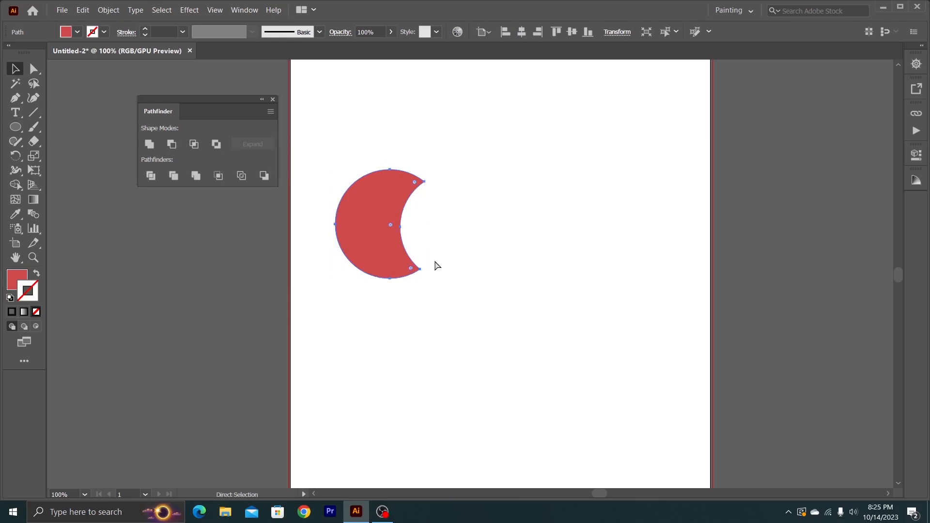
key("ctrl+z")
key("v")
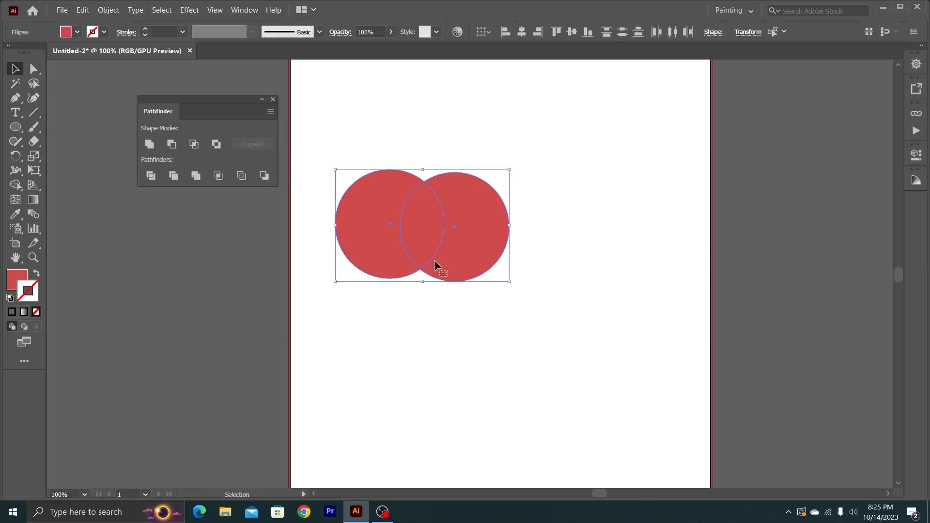
- Reposition the two red circles individually so that the front one covers most of the back one
left_click(447, 304)
mouse_move(420, 216)
left_mouse_down()
mouse_move(498, 223)
mouse_move(387, 221)
mouse_move(420, 226)
left_mouse_up()
left_click_drag(542, 233, 433, 218)
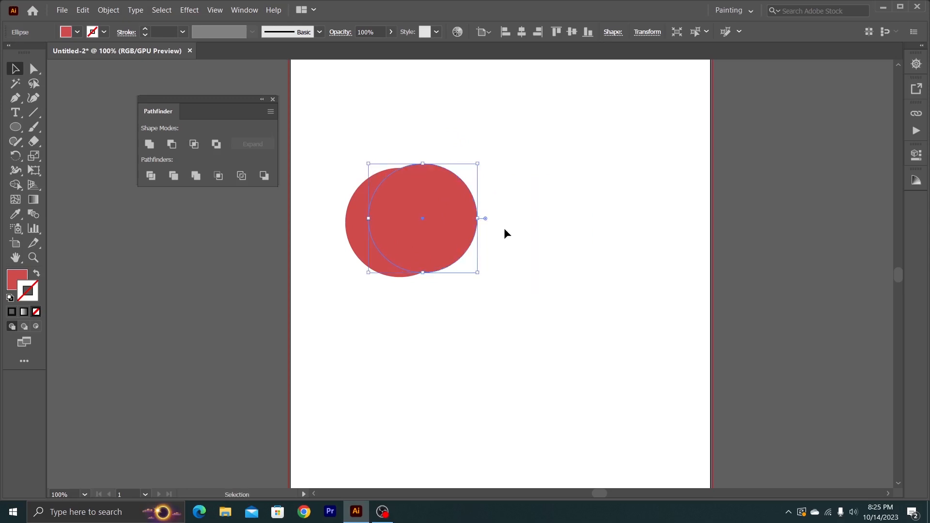
- Change the front circle's fill colour to blue 1c1ce5
left_click(25, 280)
double_click(25, 280)
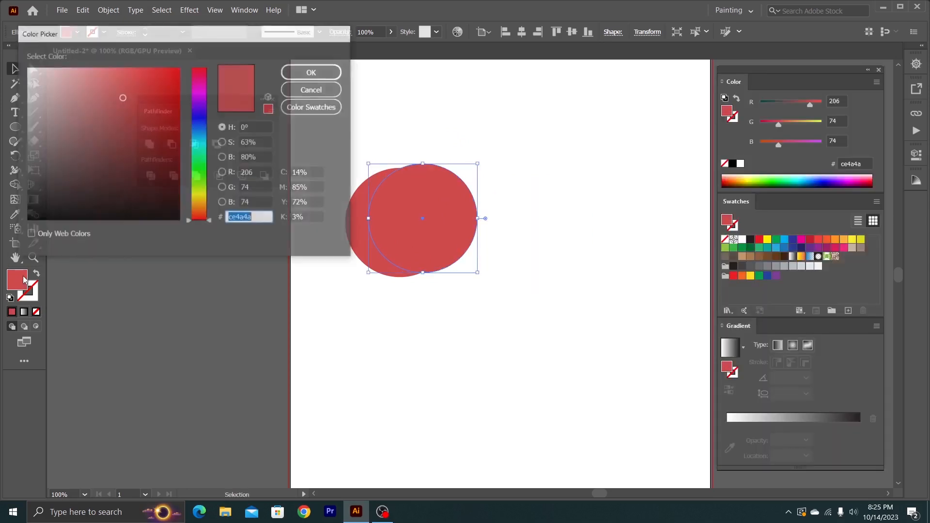
left_click(136, 88)
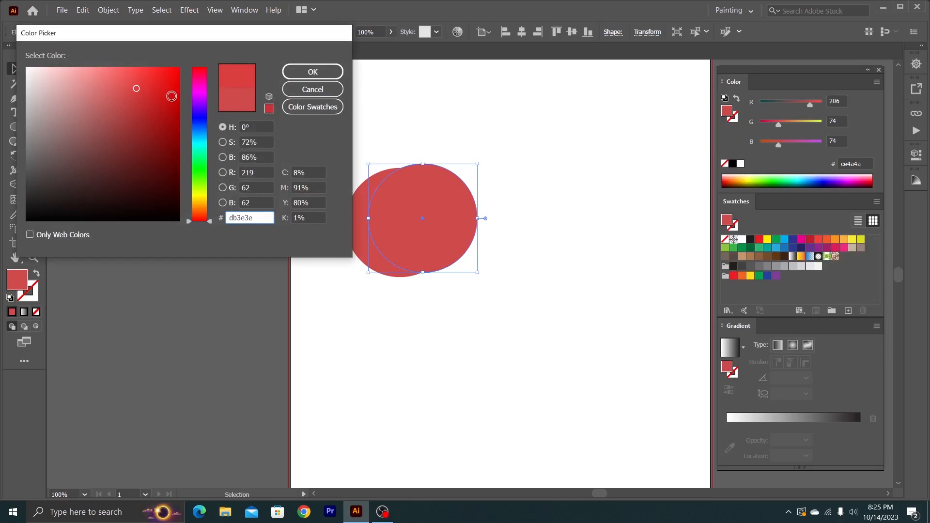
left_click(199, 118)
left_click(161, 82)
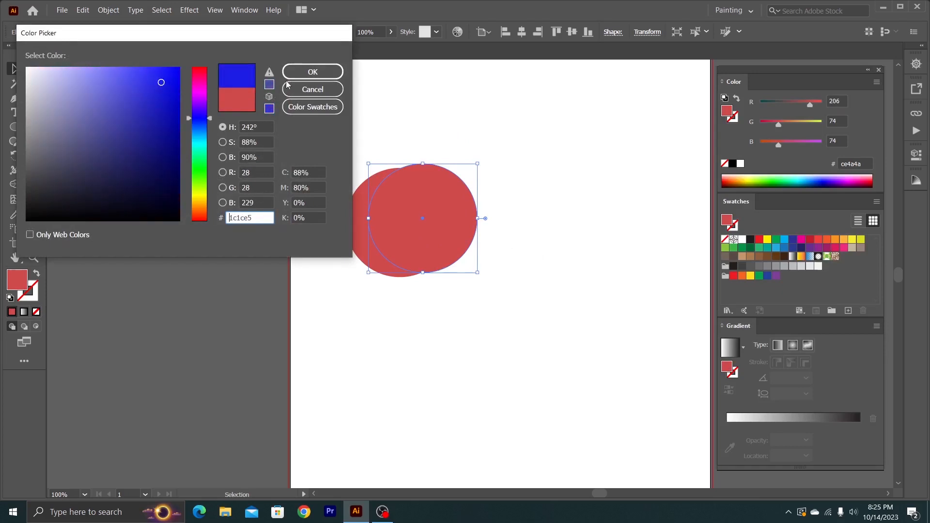
left_click(313, 71)
- Cut the blue front circle out of the red one with Minus Front and shift the crescent slightly
left_click_drag(350, 158, 446, 252)
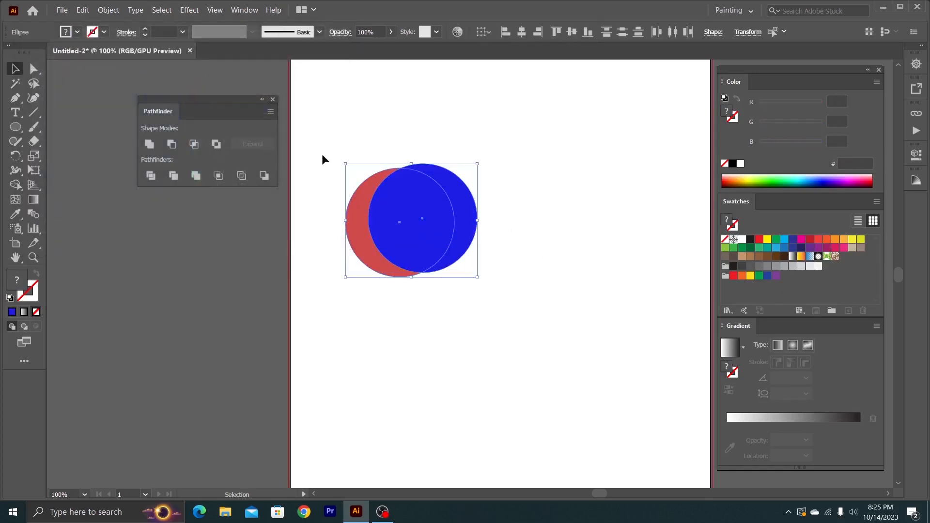
left_click(171, 145)
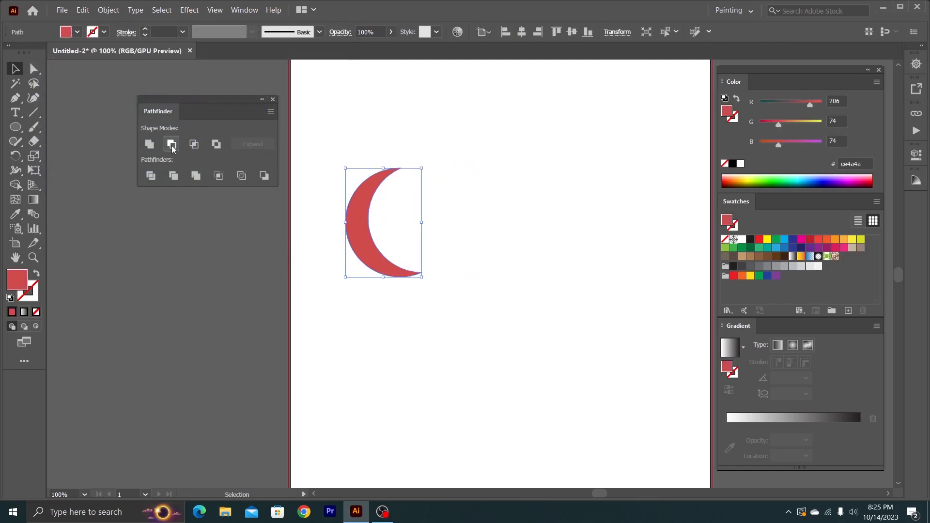
left_click(507, 179)
mouse_move(355, 218)
left_mouse_down()
mouse_move(408, 187)
mouse_move(367, 209)
left_mouse_up()
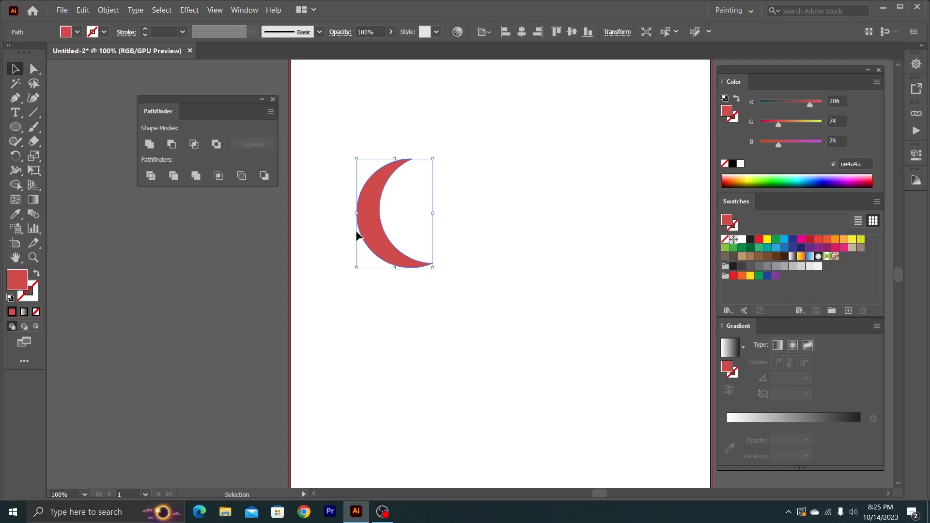
- Delete the red crescent and draw a large red circle on the artboard with the Ellipse tool
key("Delete")
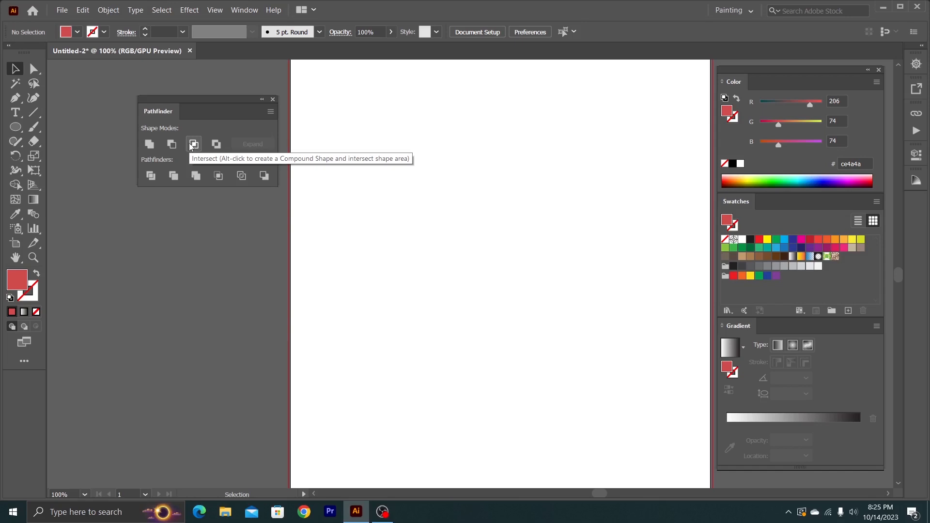
left_click(15, 128)
left_click(68, 155)
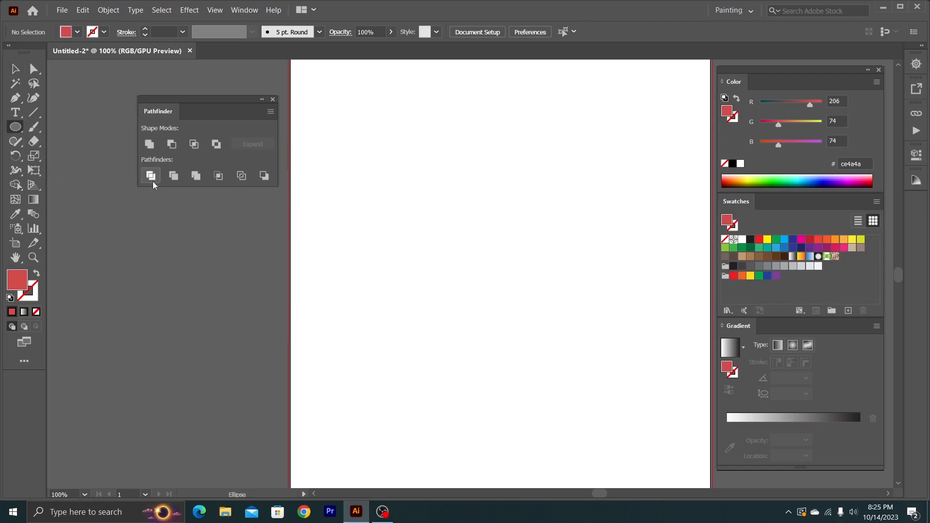
left_click_drag(348, 171, 489, 300)
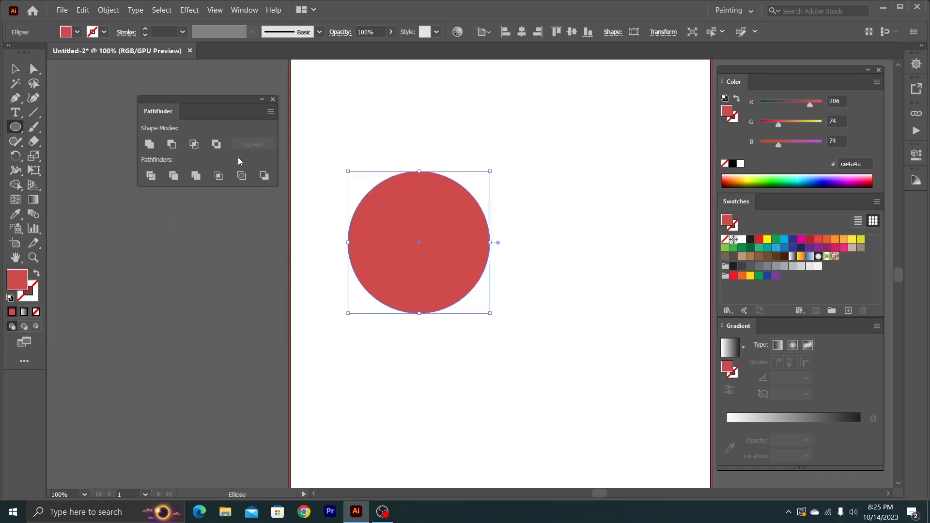
- Draw a red rectangle with the Rectangle tool and move it to overlap the circle's right side
left_click(25, 124)
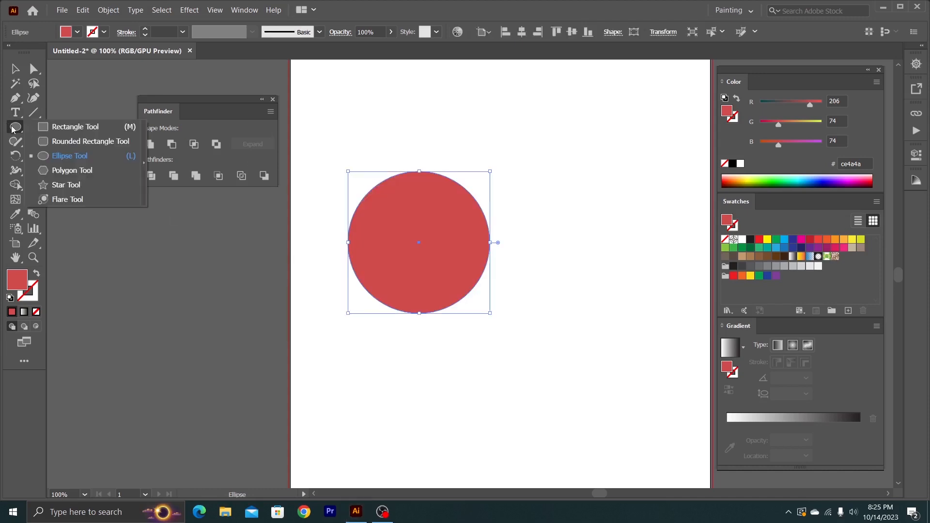
left_click(79, 127)
left_click_drag(464, 144, 616, 277)
left_click(15, 69)
left_click_drag(535, 213, 519, 221)
- Select the circle and rectangle together and change their fill colour to blue 3f72ff
left_click(418, 172)
left_click_drag(347, 166, 519, 251)
left_click_drag(385, 124, 494, 228)
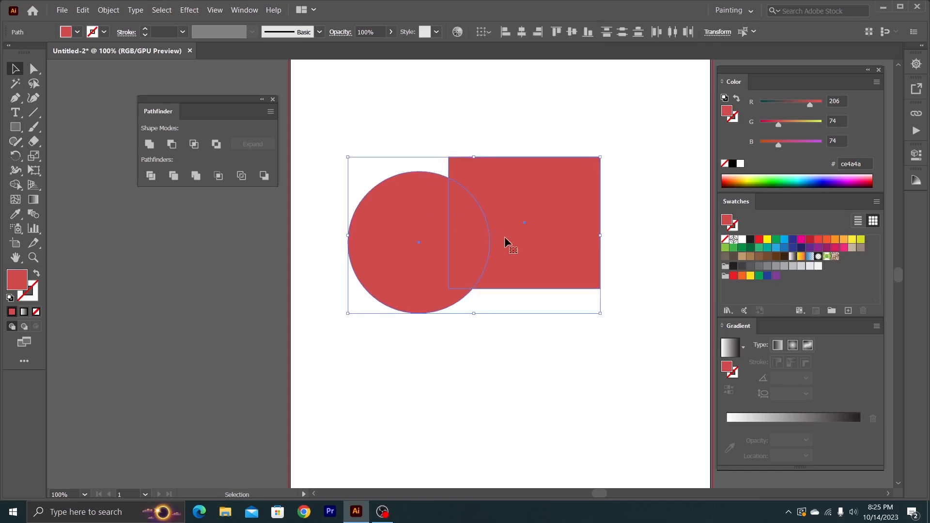
left_click(816, 185)
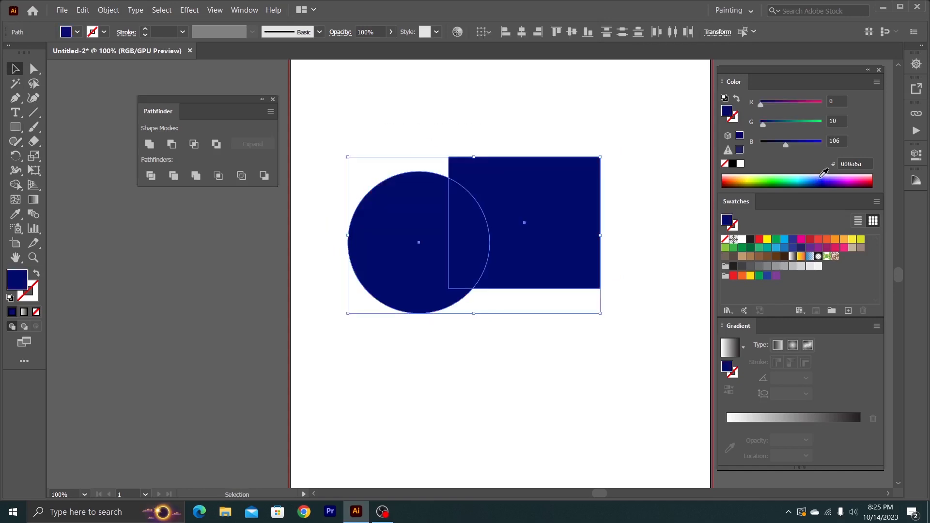
left_click(821, 176)
left_click(831, 179)
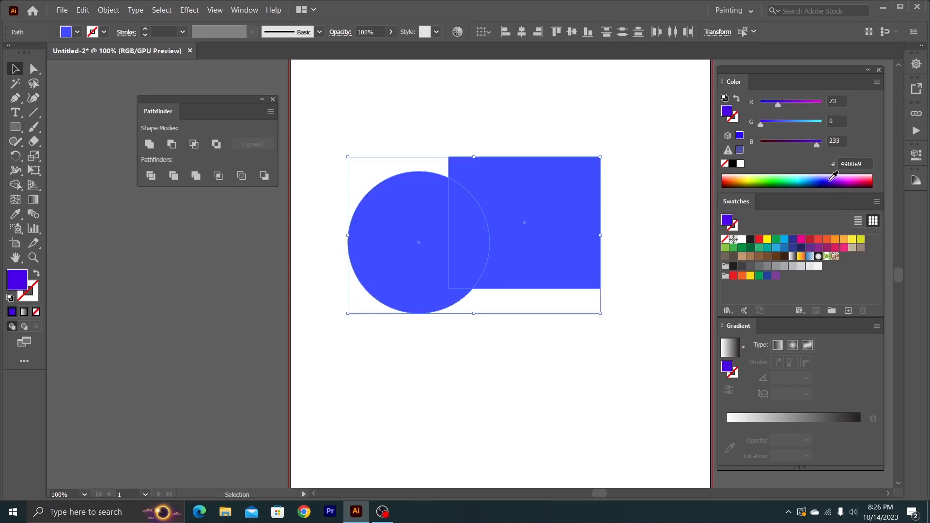
left_click(816, 177)
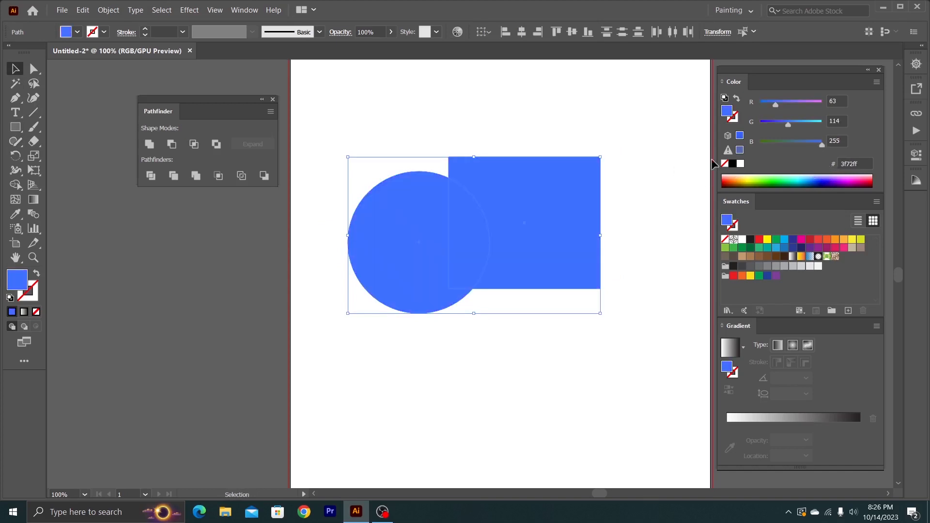
- Reposition the blue circle and rectangle so the circle overlaps the rectangle's lower-left corner
left_click(681, 155)
left_click_drag(414, 204, 393, 171)
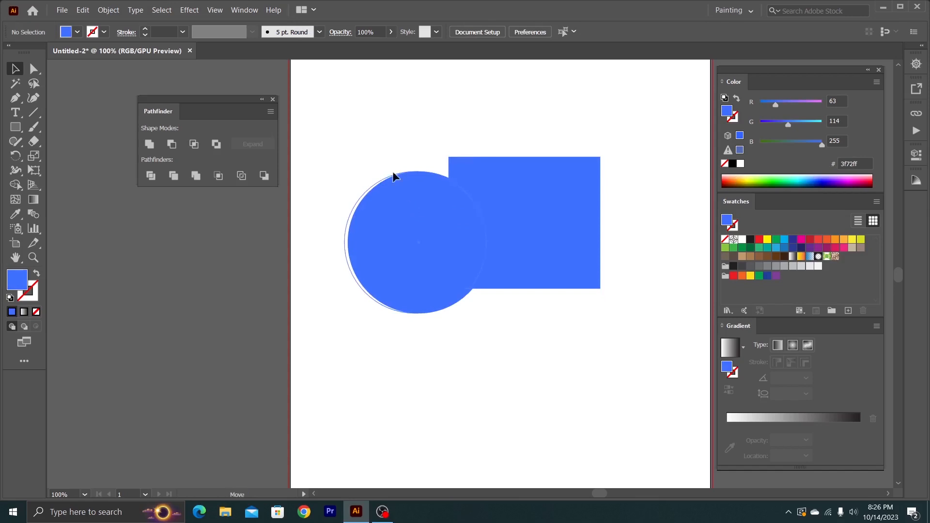
left_click_drag(563, 236, 617, 209)
left_click_drag(420, 213, 449, 228)
key("ctrl+z")
left_click_drag(565, 221, 463, 204)
left_click(579, 232)
- Try Intersect on the blue circle and rectangle, and undo the operation
left_click_drag(600, 181, 438, 256)
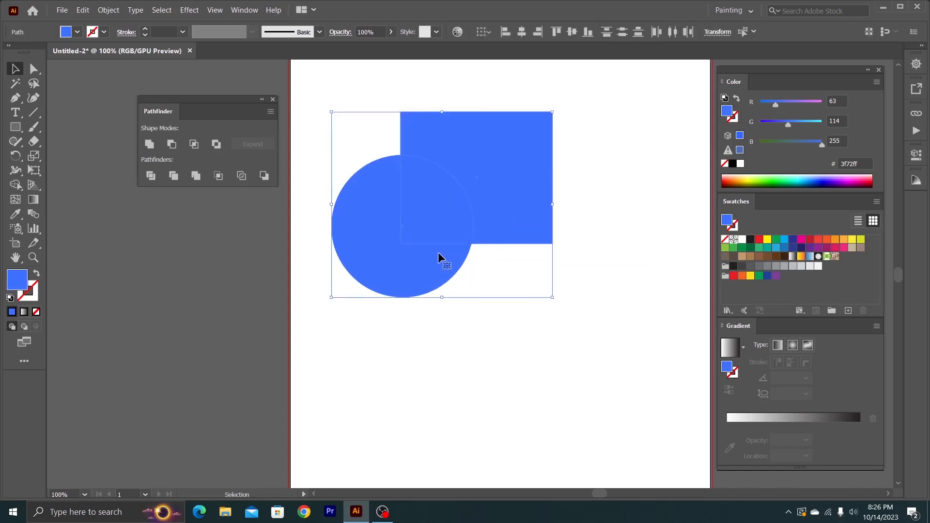
left_click(194, 144)
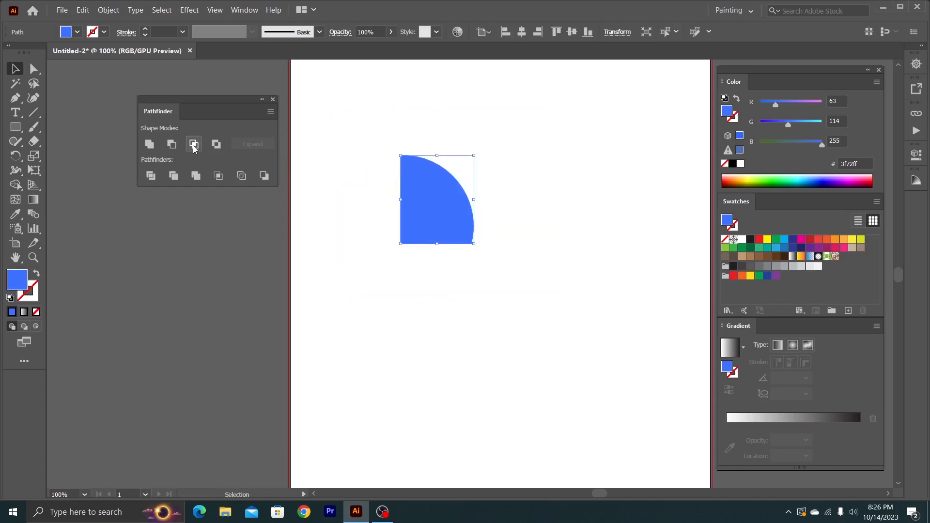
left_click(377, 204)
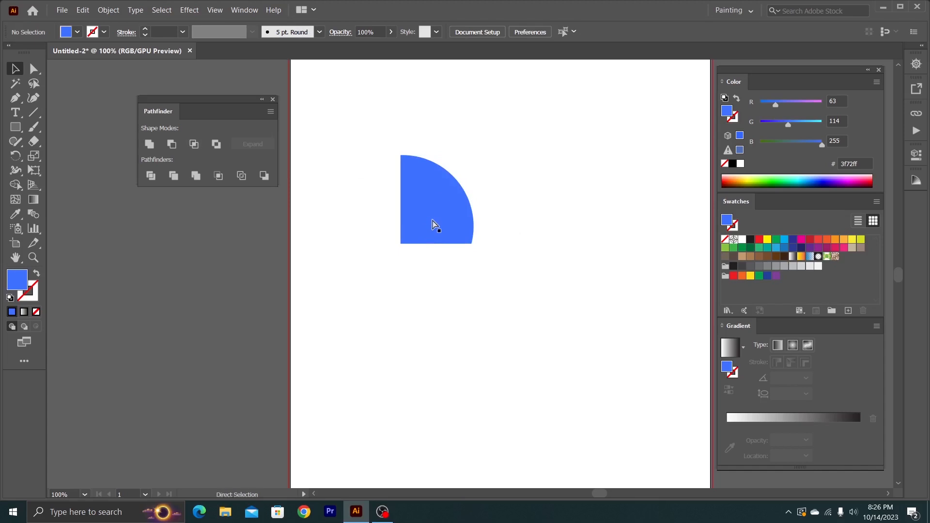
key("ctrl+z")
- Select both blue shapes and give them a white ffffff stroke
left_click(493, 309)
left_click_drag(343, 130, 518, 296)
left_click(518, 296)
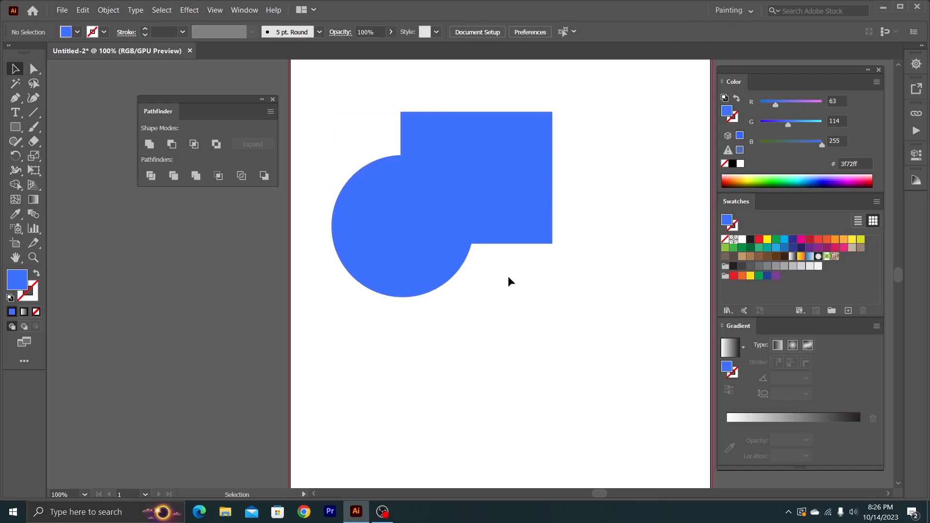
left_click_drag(327, 114, 487, 355)
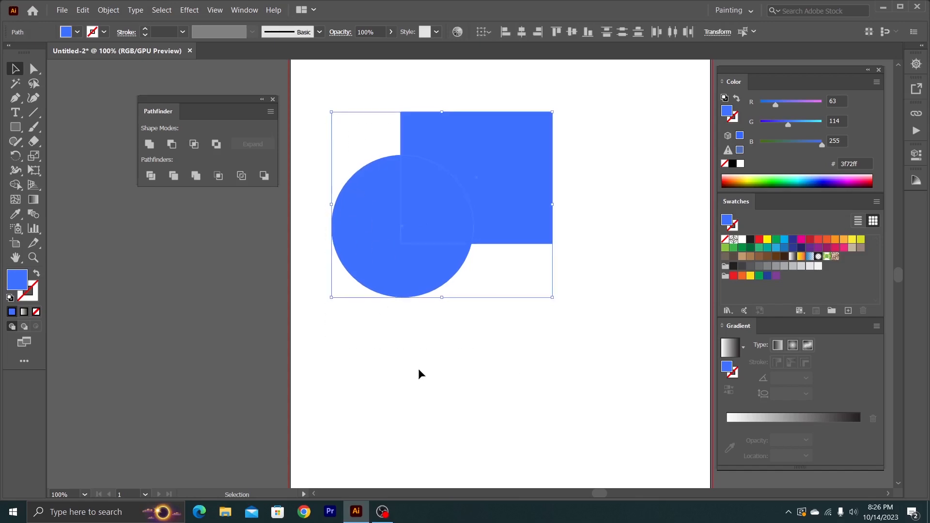
left_click(31, 287)
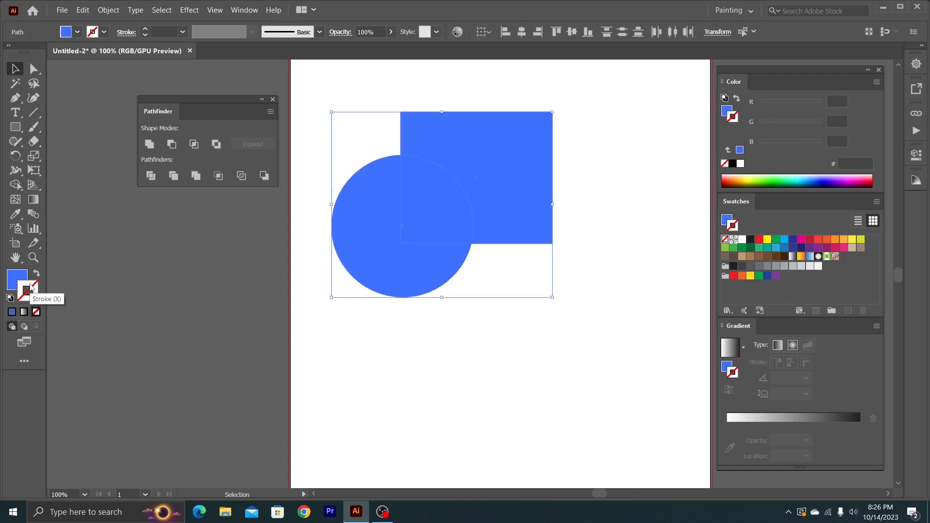
double_click(30, 287)
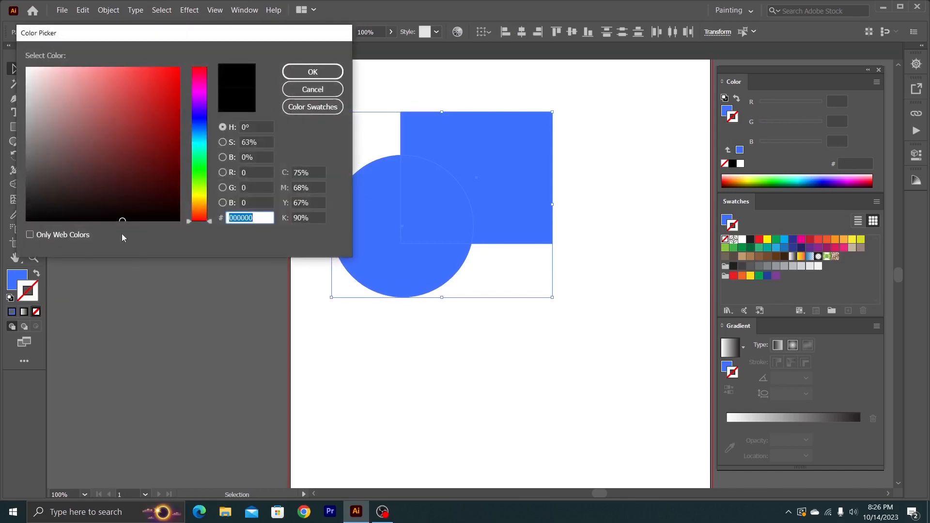
left_click_drag(24, 69, 25, 60)
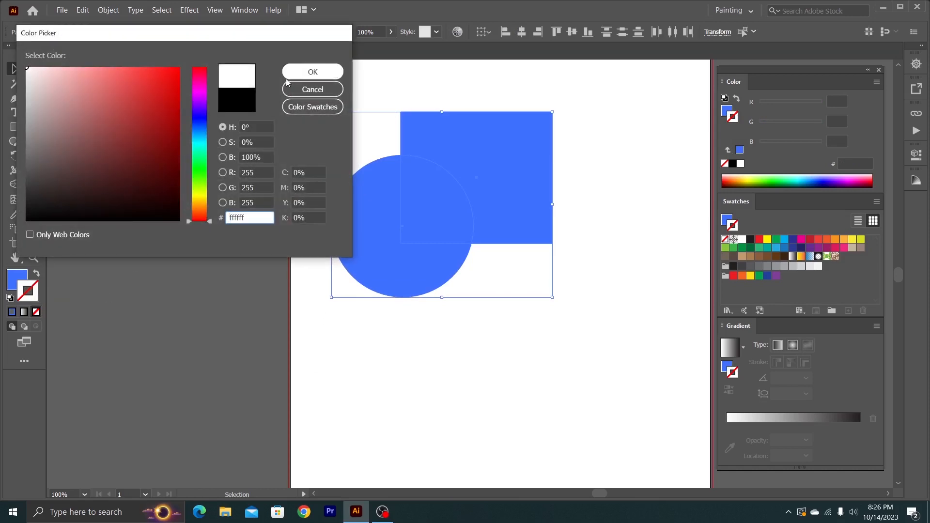
left_click(312, 72)
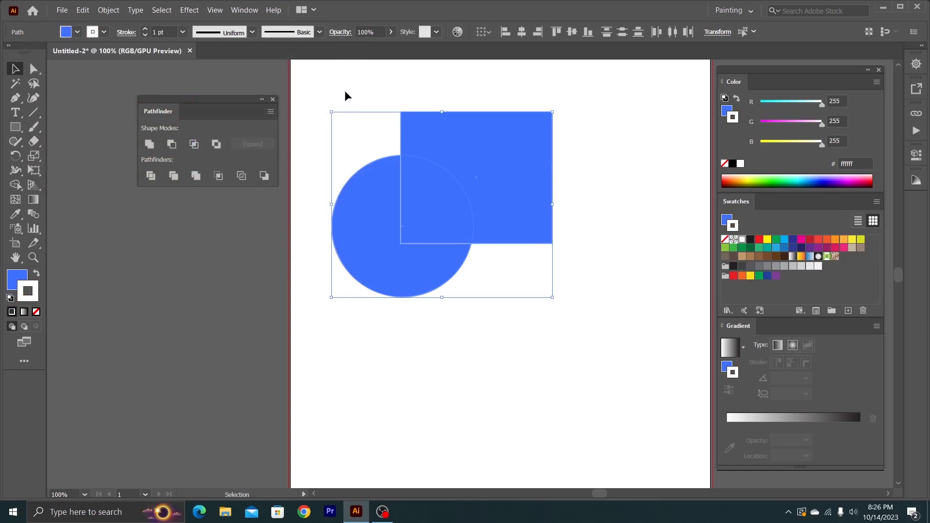
- Check the outlines of the circle and rectangle, reselect both shapes, and close the Color, Swatches and Gradient panels
left_click(347, 90)
left_click(444, 145)
left_click(349, 208)
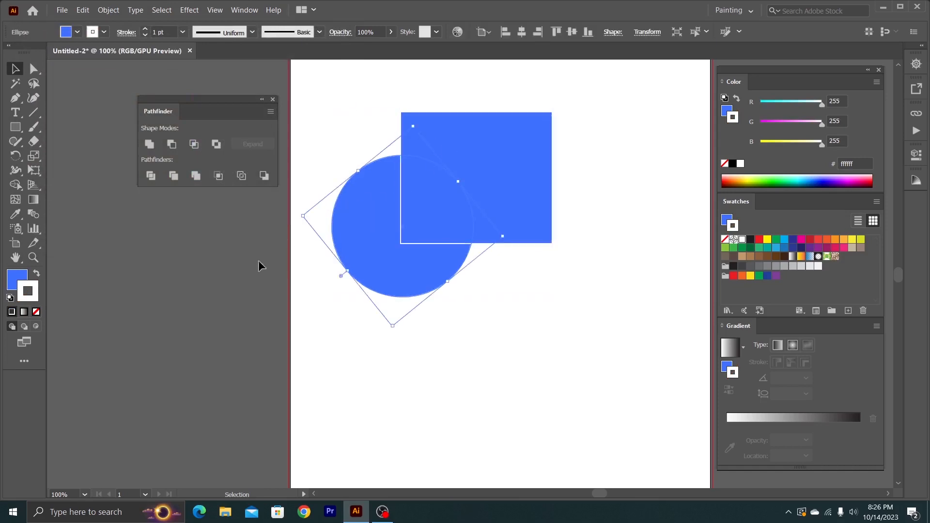
left_click(357, 129)
left_click_drag(340, 108, 502, 319)
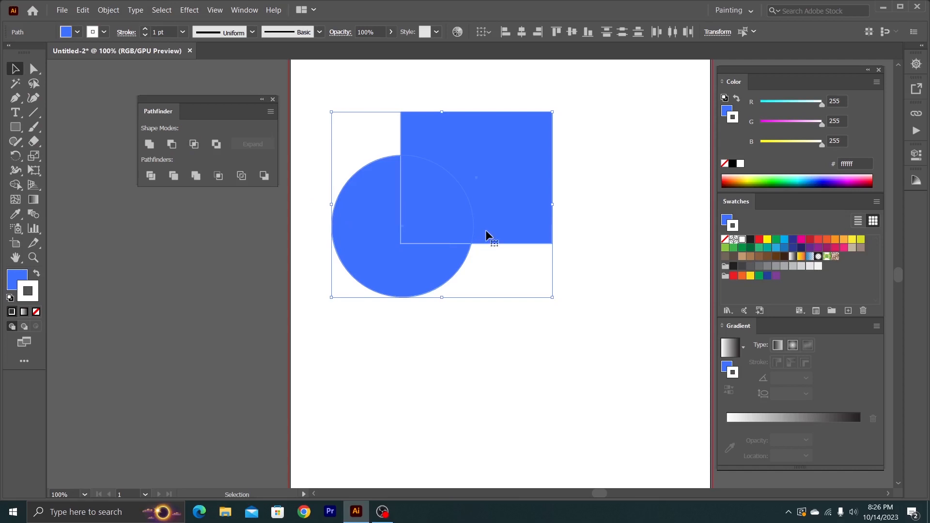
scroll(485, 229, "up", 1)
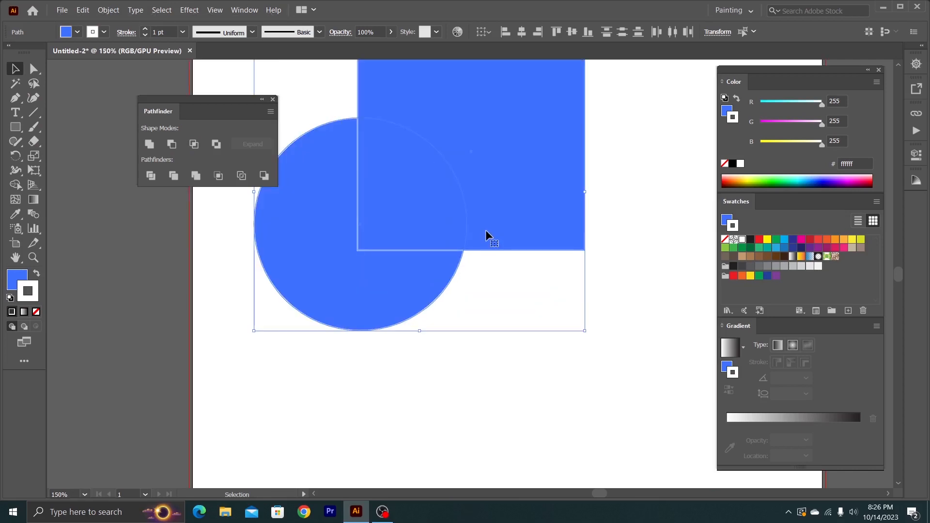
left_click(879, 70)
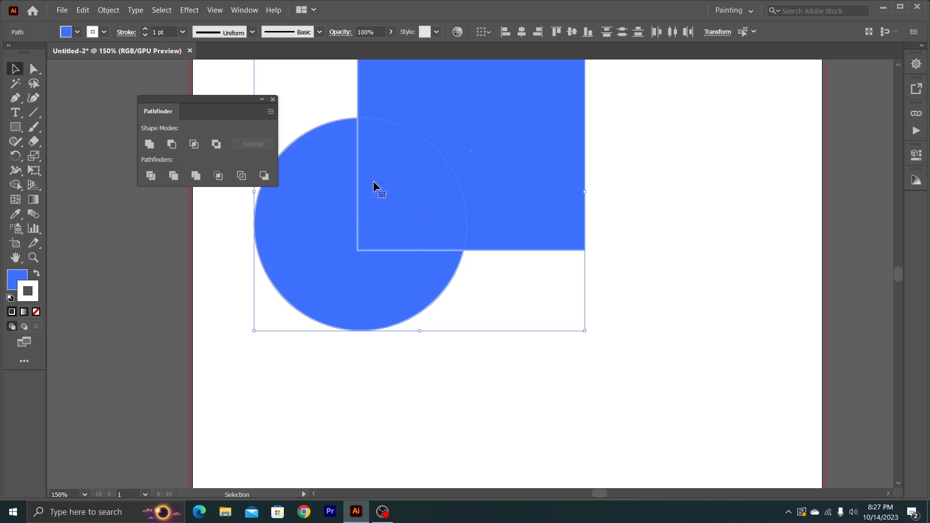
- Apply Intersect to the outlined circle and rectangle and reposition the remaining overlap shape
left_click(195, 144)
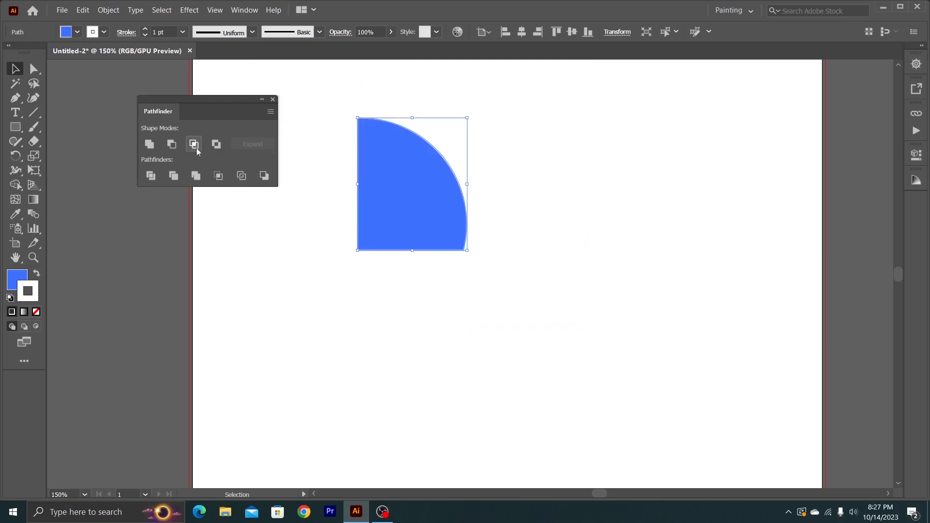
left_click(585, 204)
mouse_move(417, 201)
left_mouse_down()
mouse_move(542, 216)
mouse_move(487, 176)
mouse_move(506, 211)
mouse_move(391, 162)
mouse_move(419, 207)
mouse_move(382, 193)
mouse_move(462, 201)
left_mouse_up()
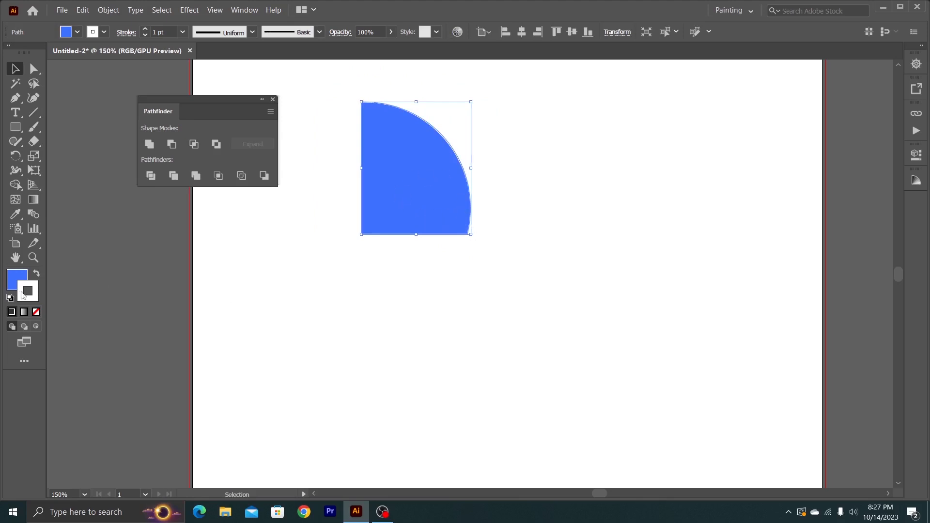
- Remove the stroke from the intersected shape and move it down and to the right
left_click(36, 312)
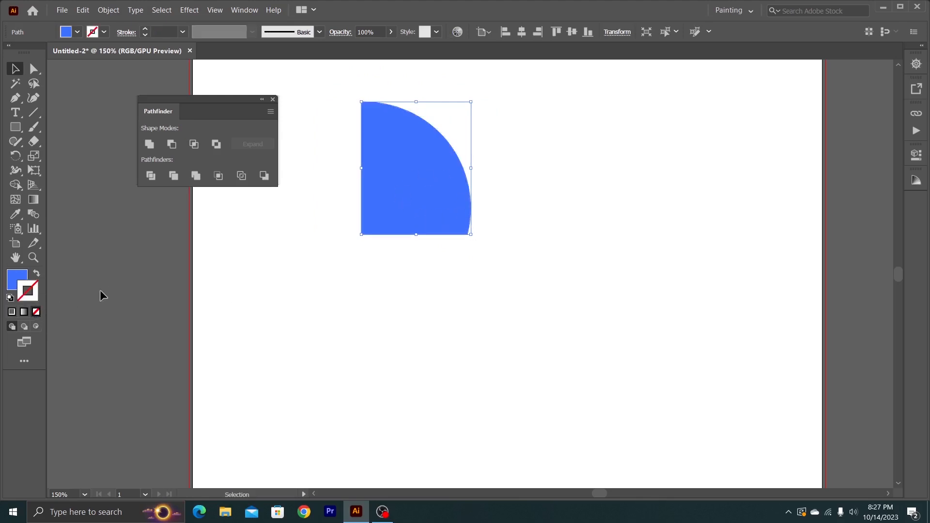
left_click(254, 257)
left_click_drag(432, 187, 475, 224)
left_click(525, 238)
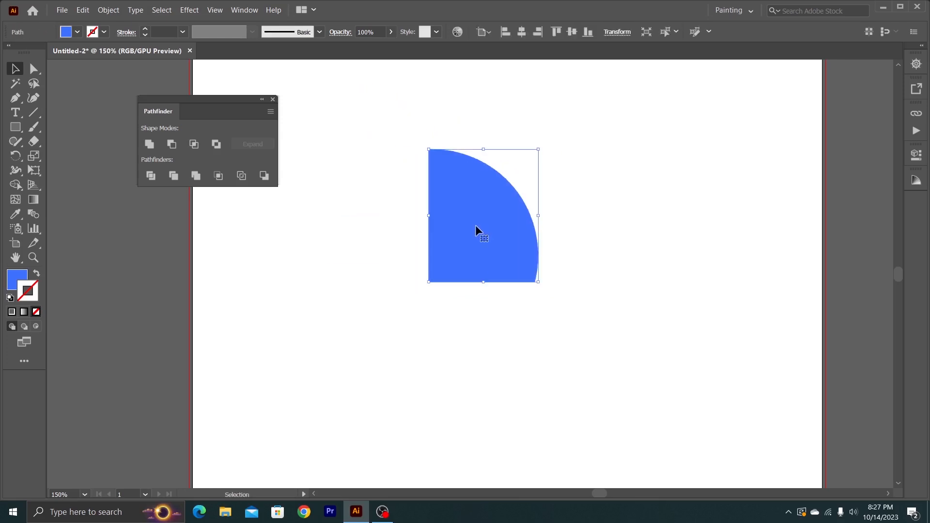
- Delete the intersected shape and draw a blue hexagon with the Polygon tool in the upper middle of the artboard
key("Delete")
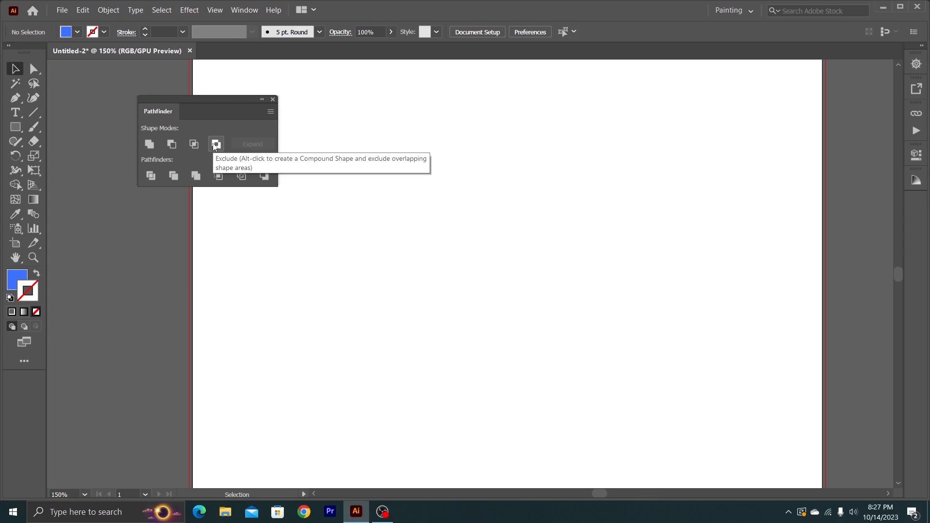
left_click(23, 130)
left_click(118, 167)
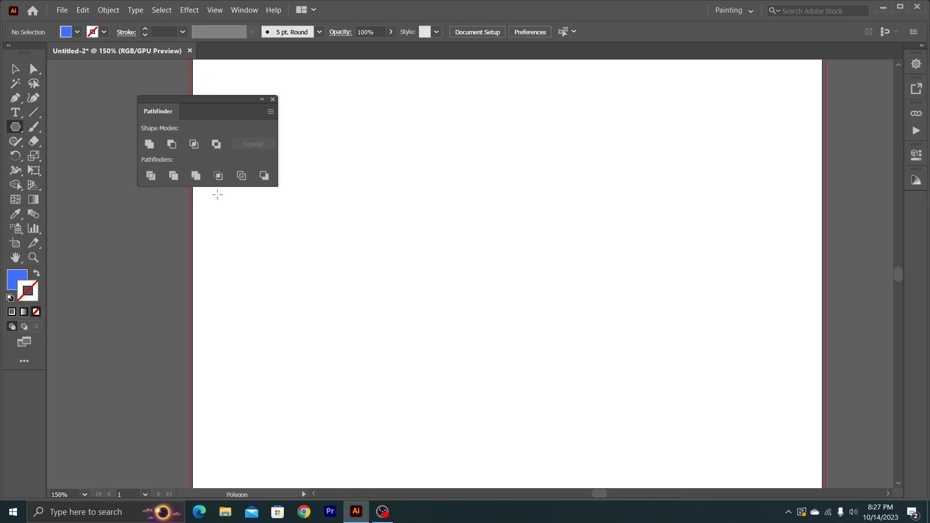
mouse_move(376, 147)
left_mouse_down()
mouse_move(511, 276)
mouse_move(443, 192)
left_mouse_up()
left_click(15, 68)
left_click_drag(399, 141, 416, 203)
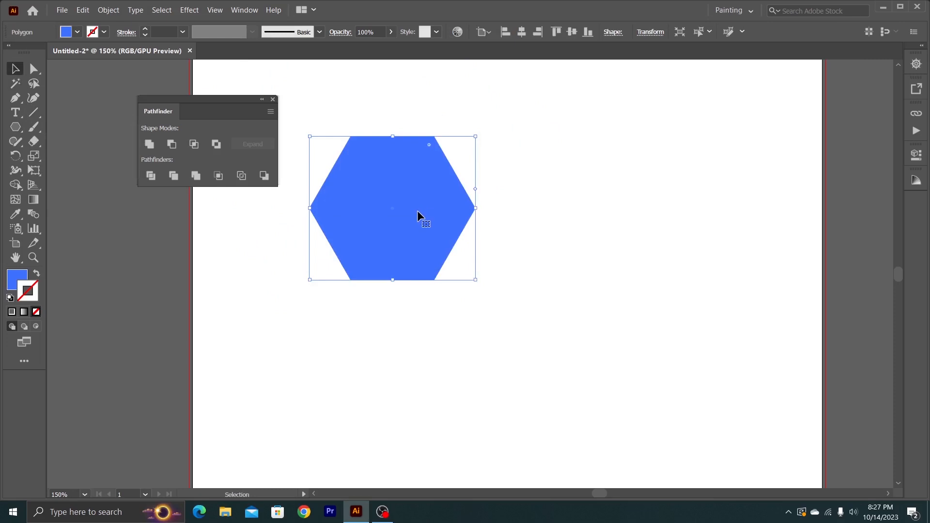
- Duplicate the hexagon to the right so it overlaps half of the original, and select the copy
left_click_drag(391, 219, 475, 221)
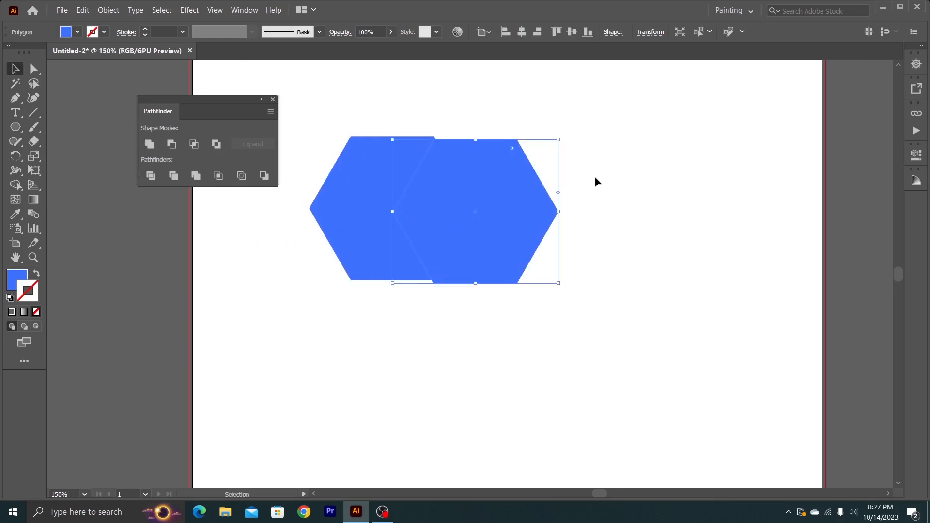
left_click(597, 149)
left_click_drag(599, 129, 414, 229)
left_click(600, 223)
left_click(494, 202)
left_click(333, 187)
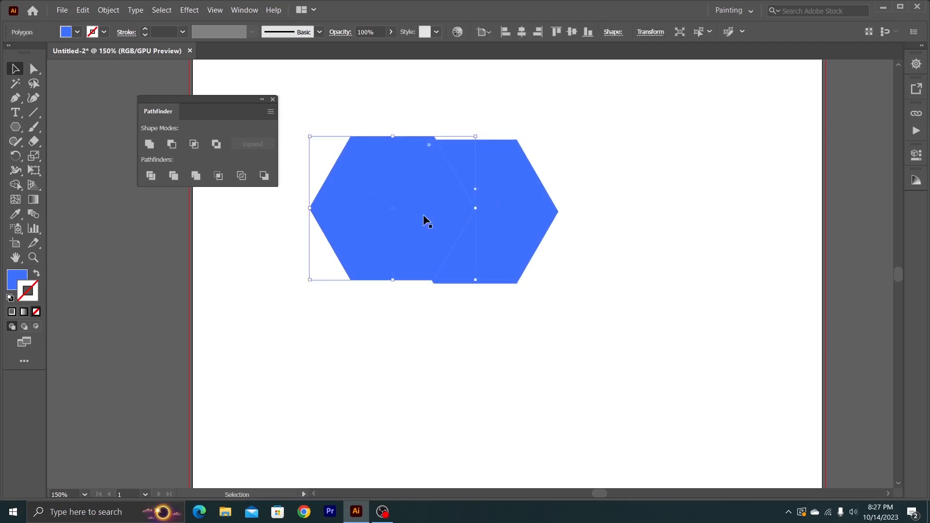
left_click(496, 220)
- Set the right hexagon's fill to the darker blue 0049e9 and deselect it
left_click(12, 311)
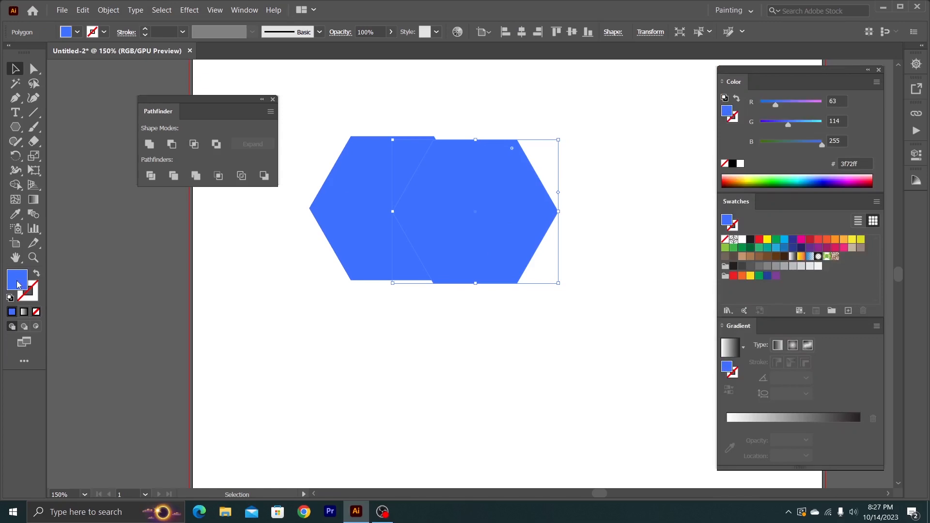
left_click(821, 183)
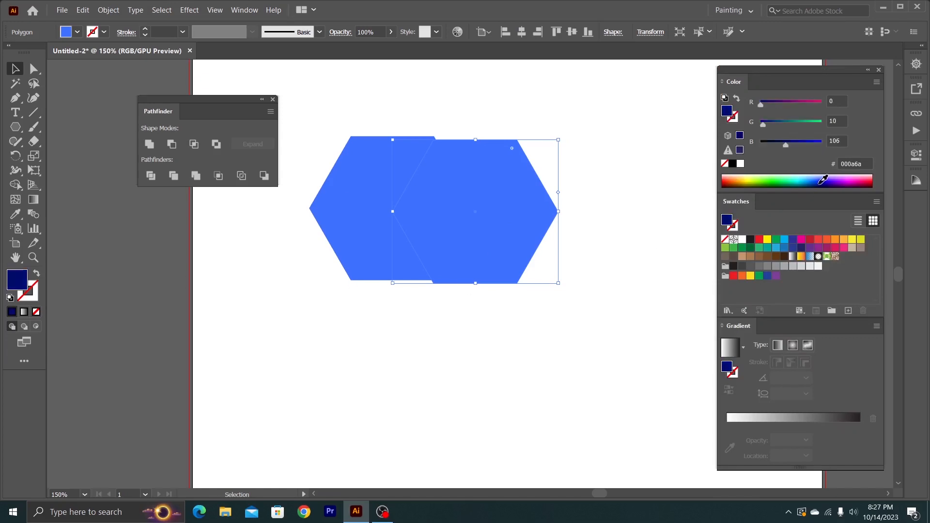
left_click(839, 177)
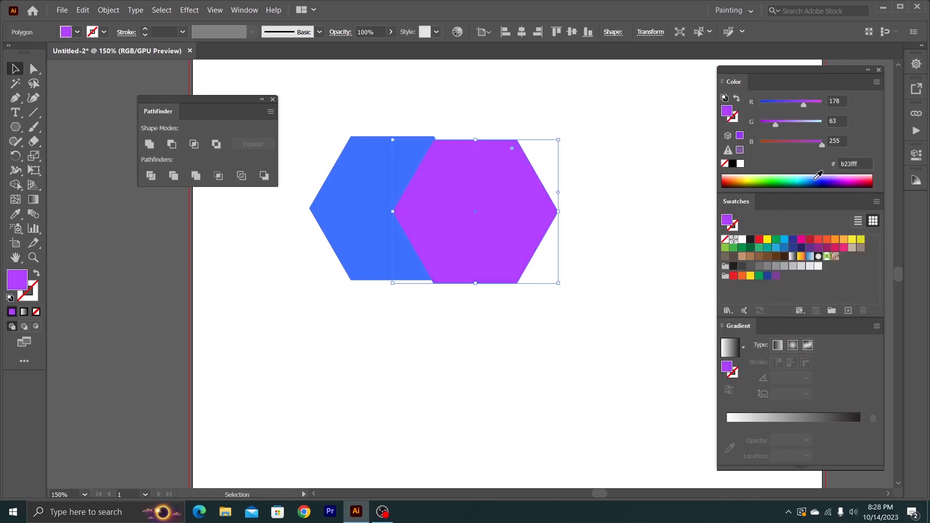
left_click(818, 182)
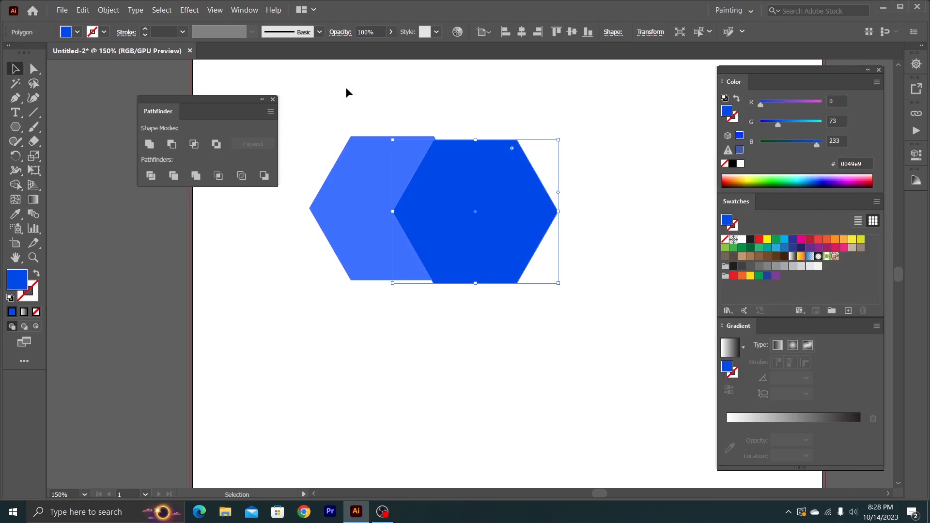
left_click(390, 133)
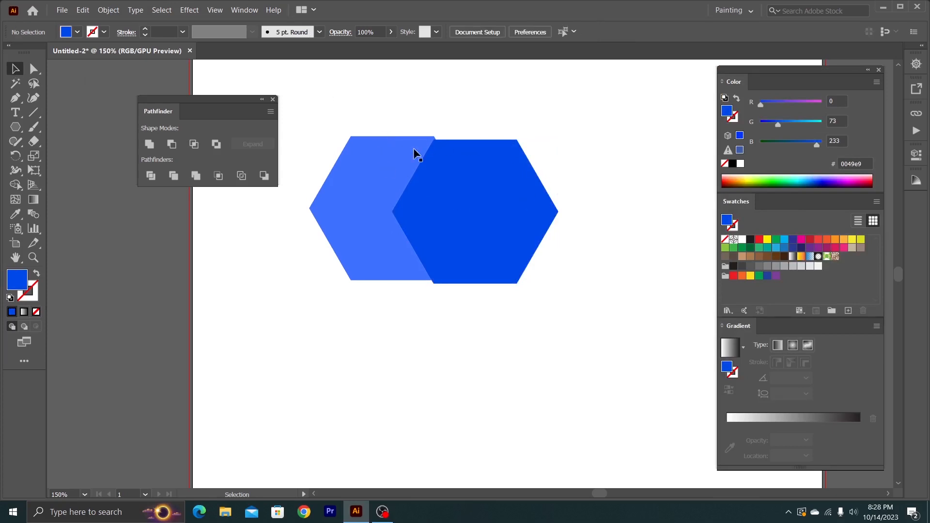
- Try Exclude on the two overlapping hexagons and undo it
left_click_drag(344, 104, 529, 255)
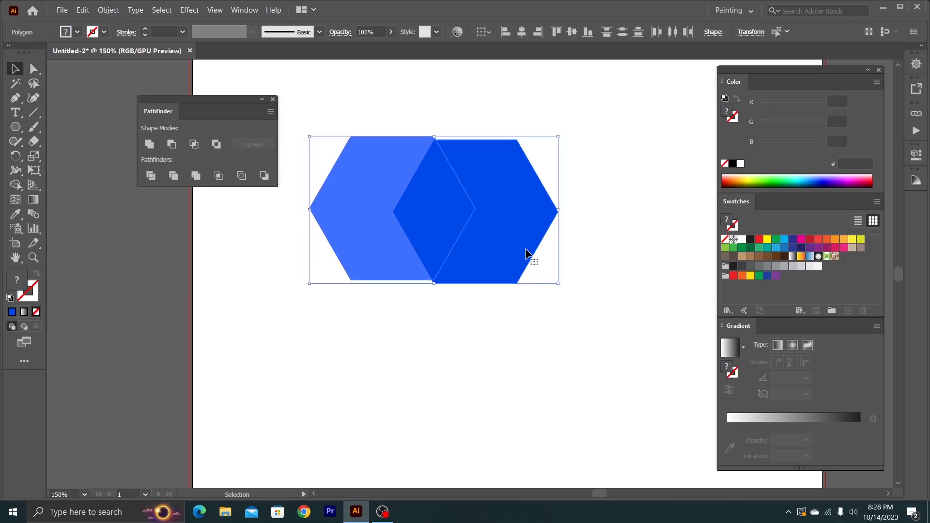
left_click(216, 144)
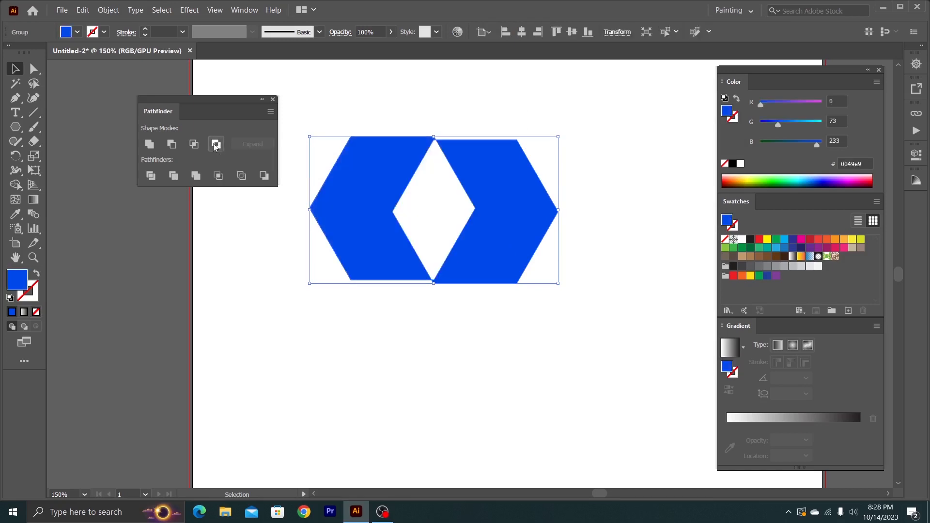
left_click(391, 104)
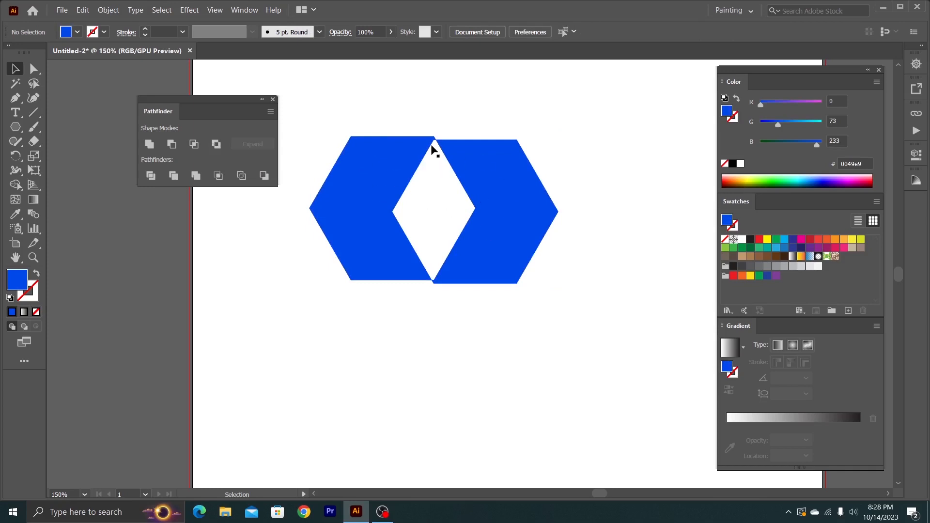
key("ctrl+z")
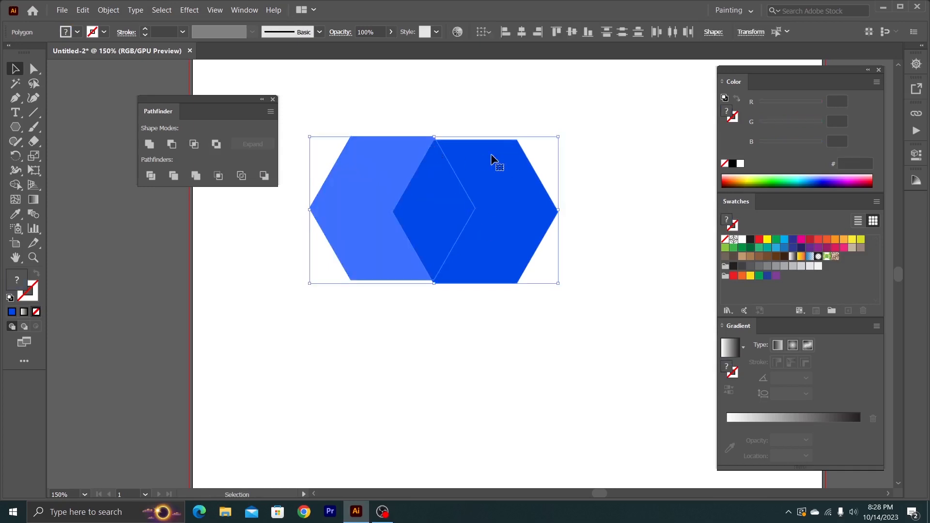
- Apply Exclude to both hexagons to cut out their overlap, and deselect the result
left_click_drag(472, 110, 405, 264)
left_click(216, 145)
left_click(292, 160)
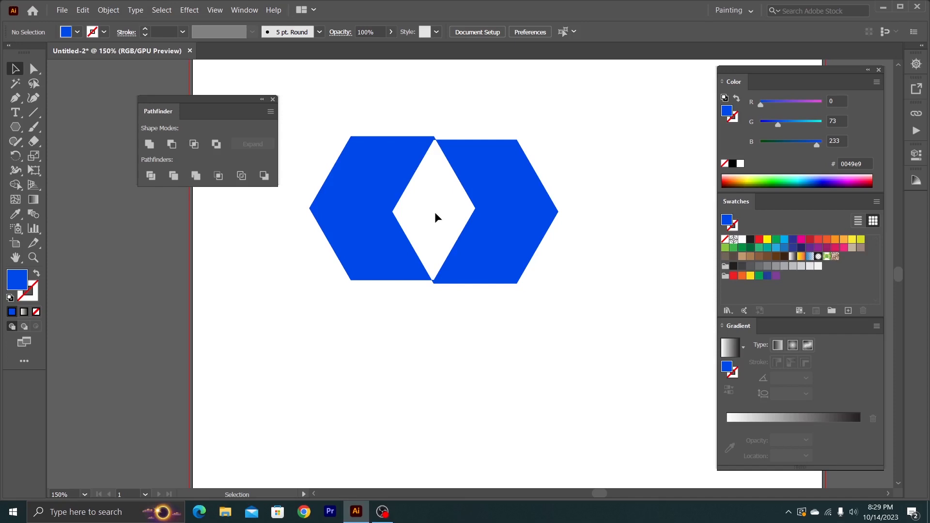
- Delete the excluded hexagon group and close the Color, Swatches and Gradient panels
left_click_drag(335, 97, 432, 214)
left_click(449, 224)
left_click(482, 236)
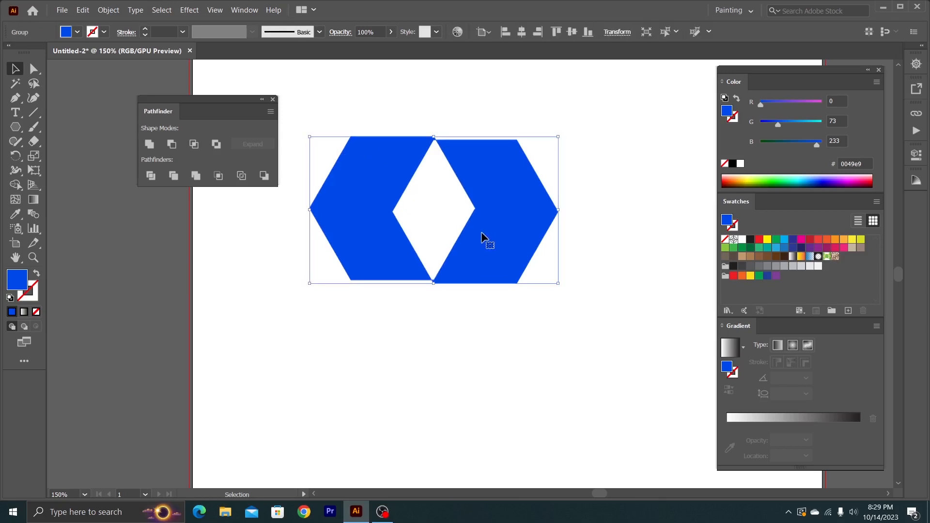
key("Delete")
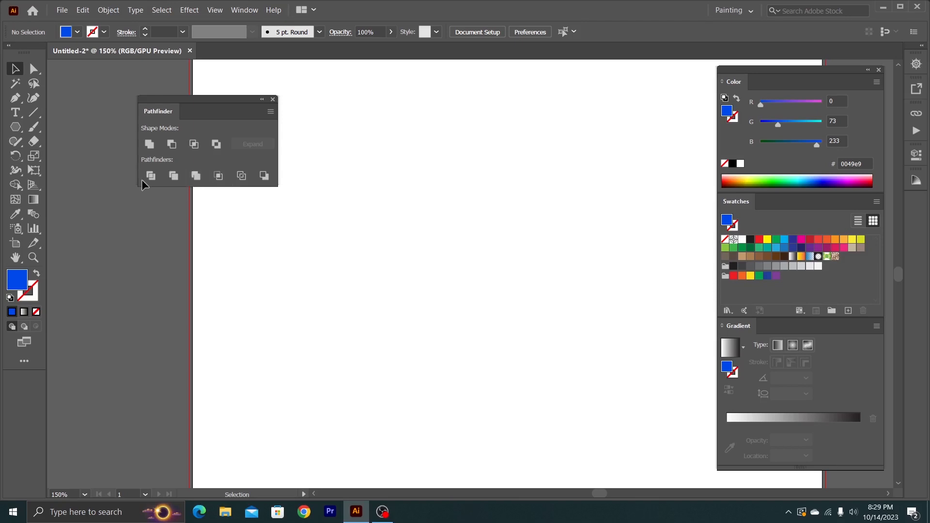
left_click(879, 69)
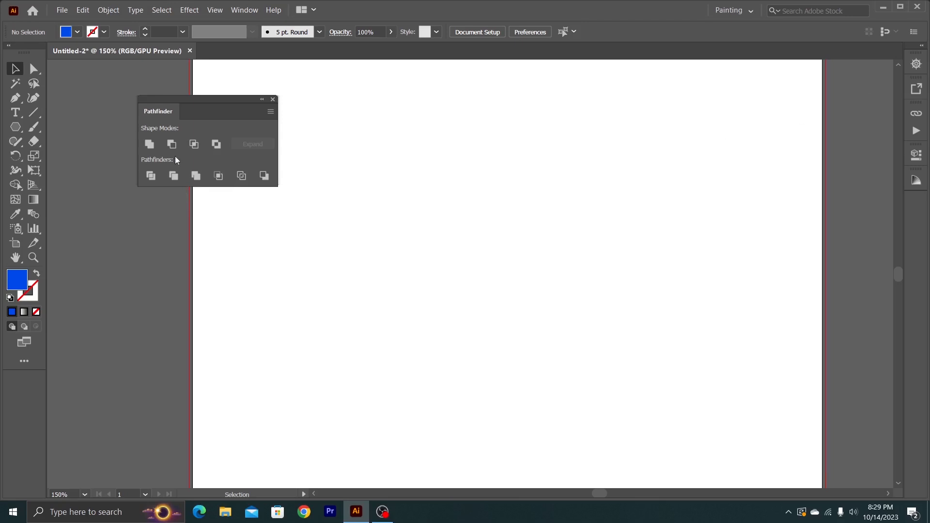
- Create an 87.5294 px square with the Rectangle tool, stretch it wider and taller into a rectangle, and move it up and right
right_click(16, 127)
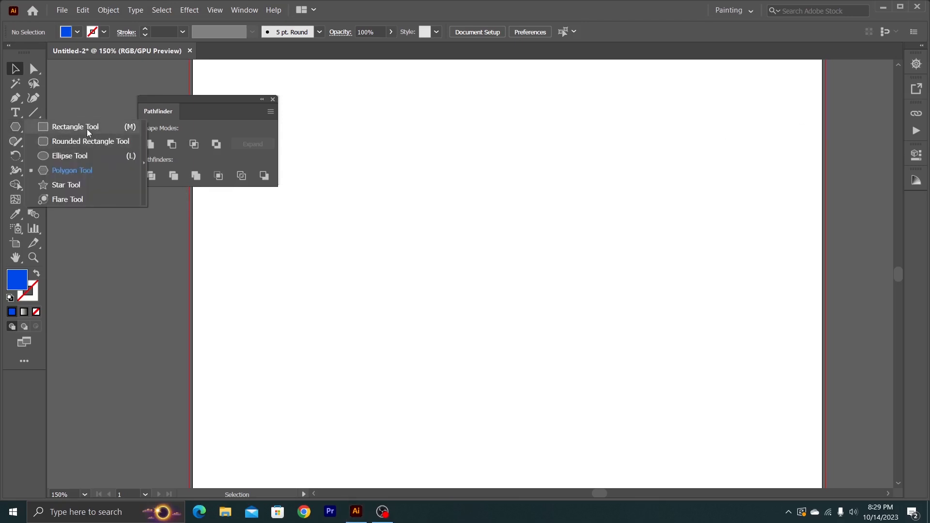
left_click(87, 128)
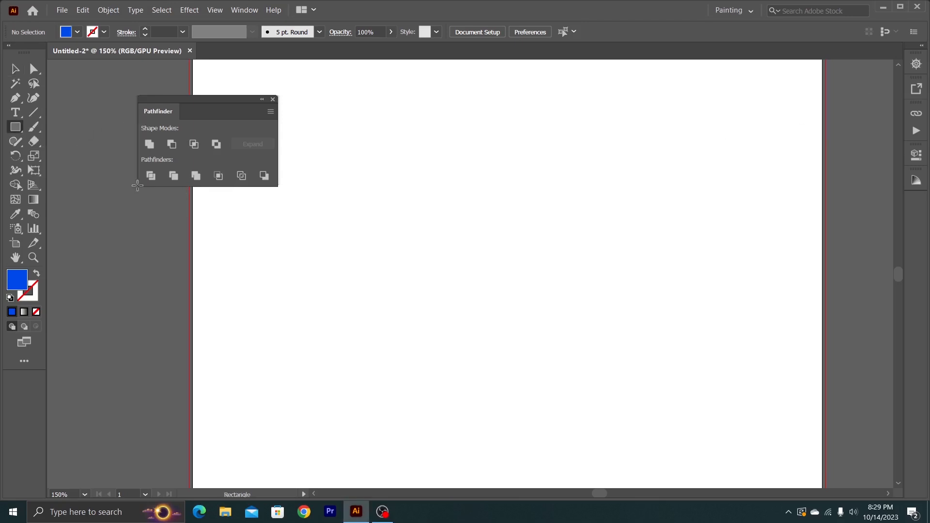
left_click(297, 208)
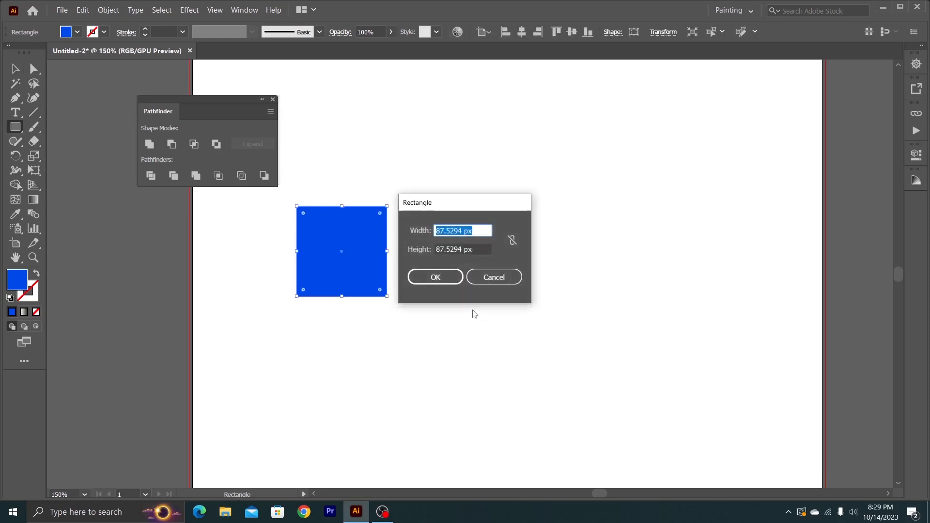
left_click(436, 277)
left_click(15, 69)
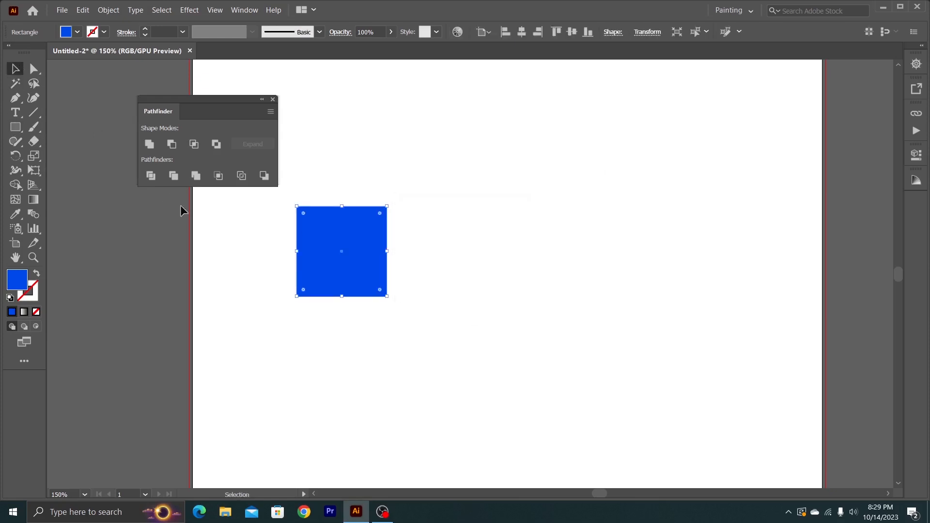
left_click_drag(387, 251, 497, 270)
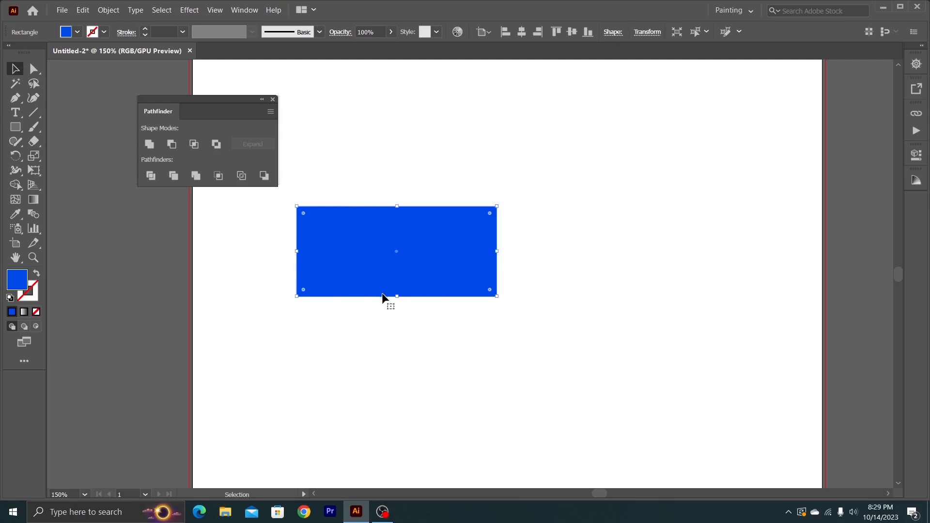
left_click_drag(397, 296, 442, 235)
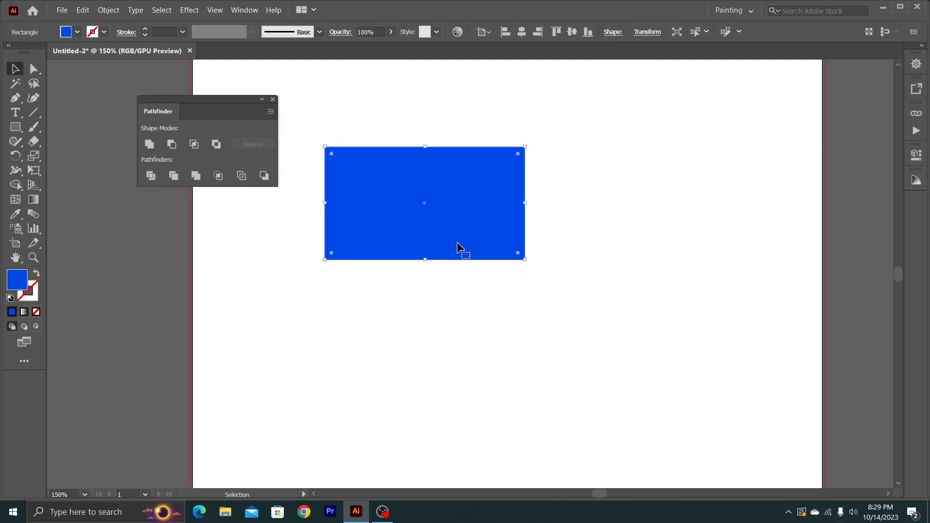
- Duplicate the rectangle diagonally down to the right so both overlap, and fill the copy with 00e8ab
left_click_drag(449, 235, 515, 278)
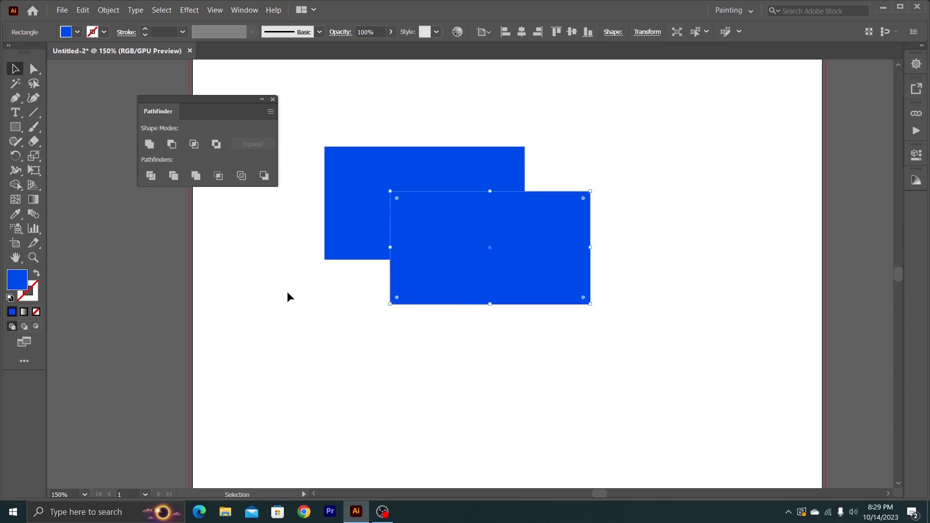
double_click(26, 285)
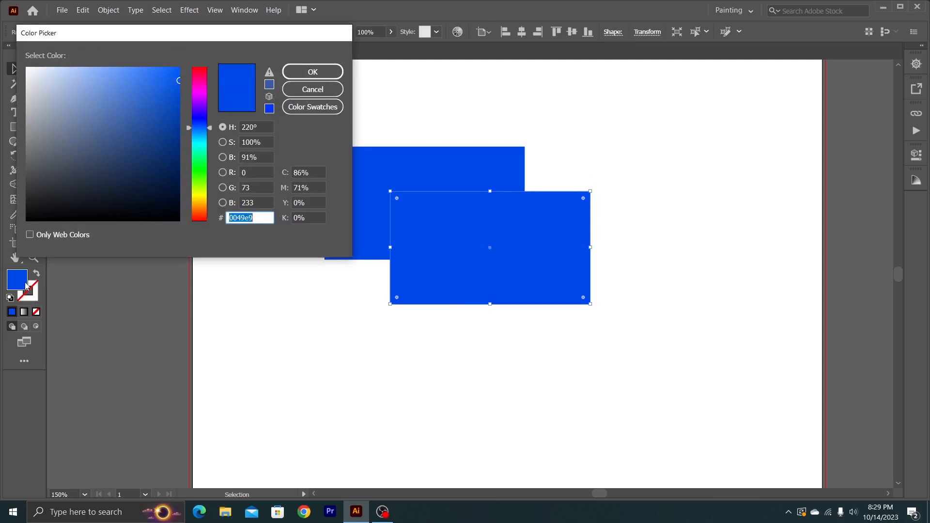
left_click_drag(196, 125, 198, 151)
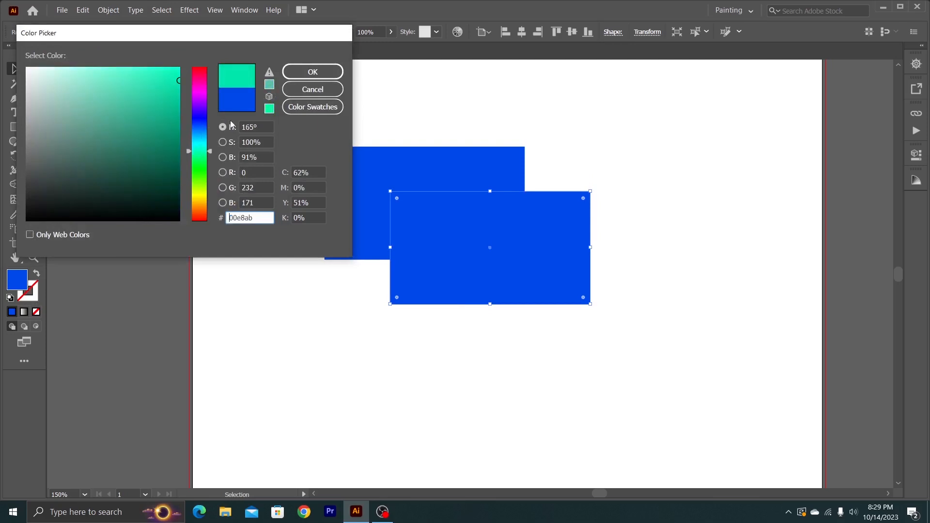
left_click(305, 72)
left_click(59, 115)
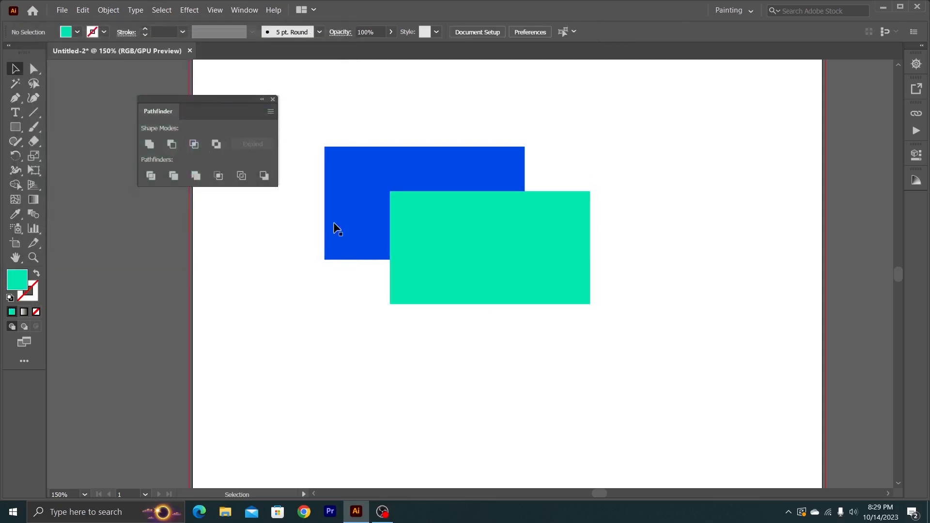
- Apply Divide to the overlapping blue and green rectangles and deselect the result
left_click_drag(365, 115, 456, 285)
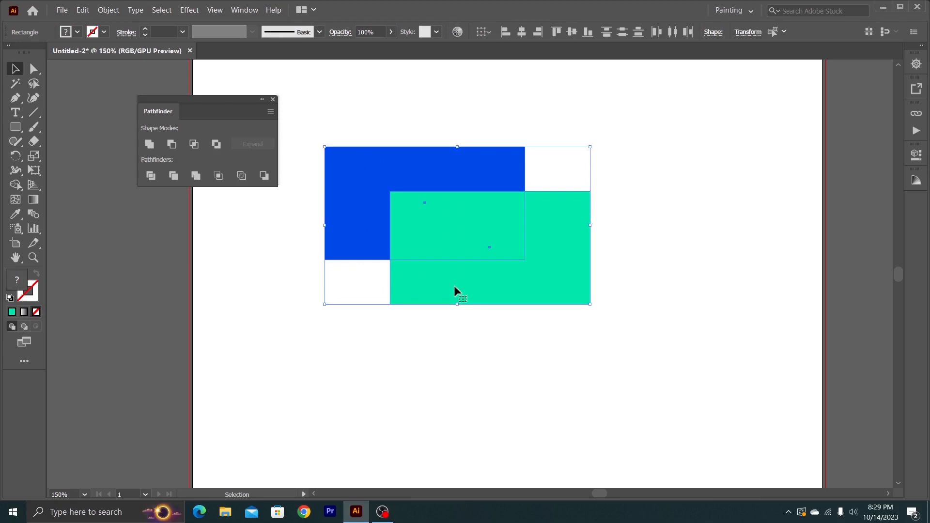
left_click(150, 177)
left_click(282, 258)
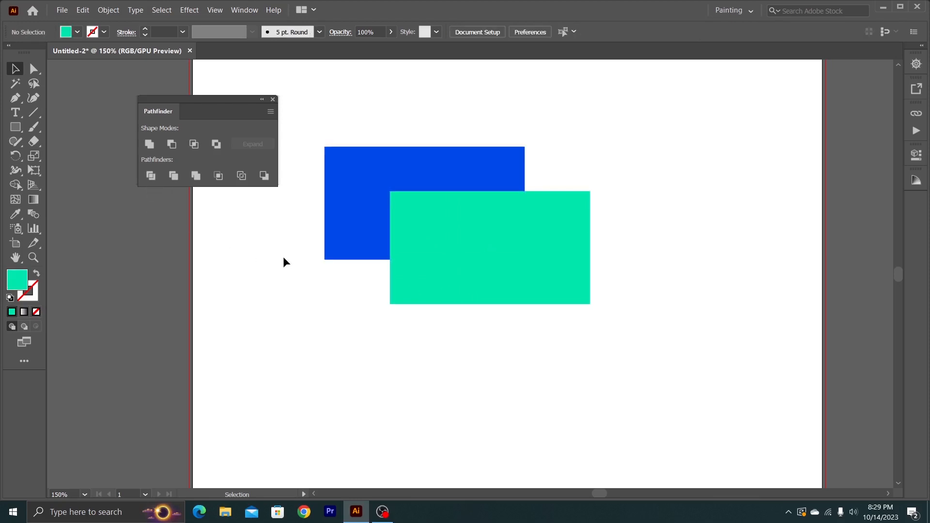
- Reposition the divided group of rectangles, apply Divide to it again, and shift it slightly right and down
left_click(374, 228)
left_click_drag(373, 228, 440, 209)
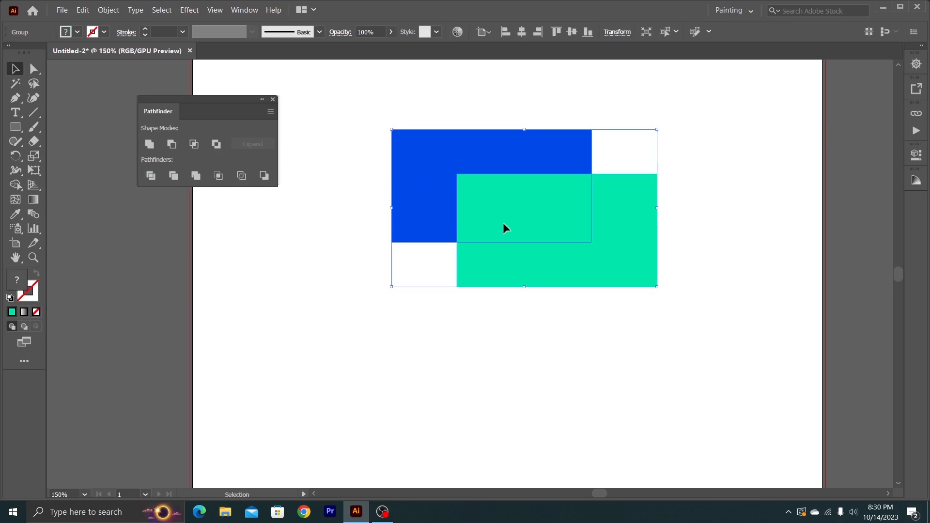
left_click_drag(504, 228, 433, 237)
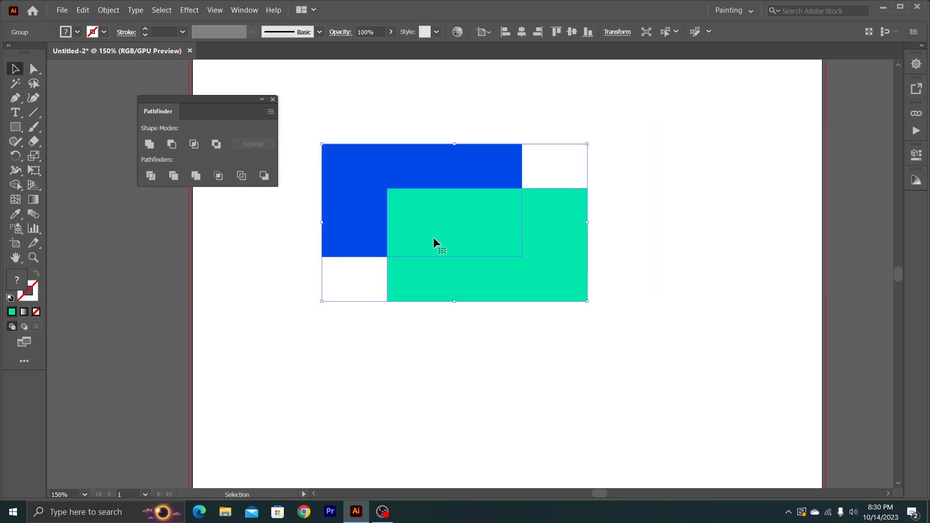
left_click(151, 176)
left_click_drag(405, 242, 473, 244)
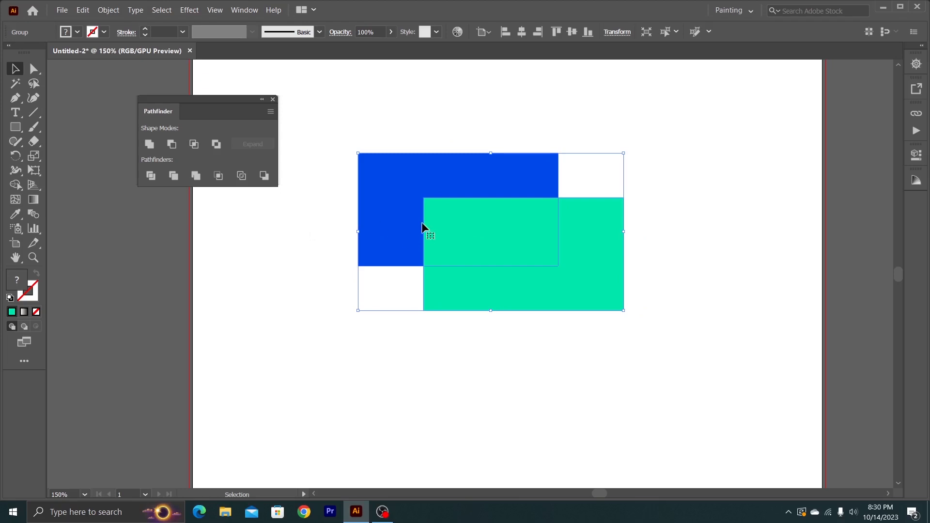
- Ungroup the divided rectangles and clear the selection
right_click(429, 208)
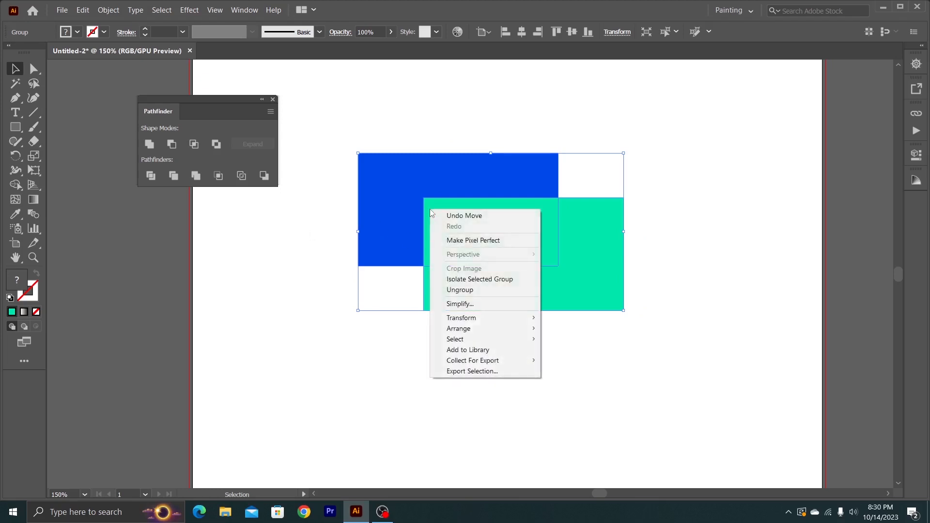
left_click(465, 289)
left_click(312, 245)
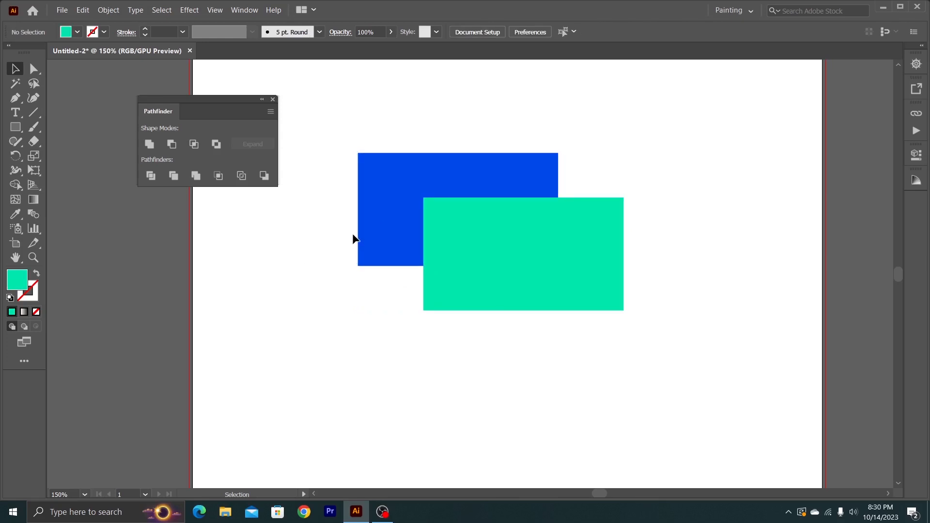
- Move the blue piece, the overlap rectangle and the green L-shaped piece apart from one another
left_click(464, 250)
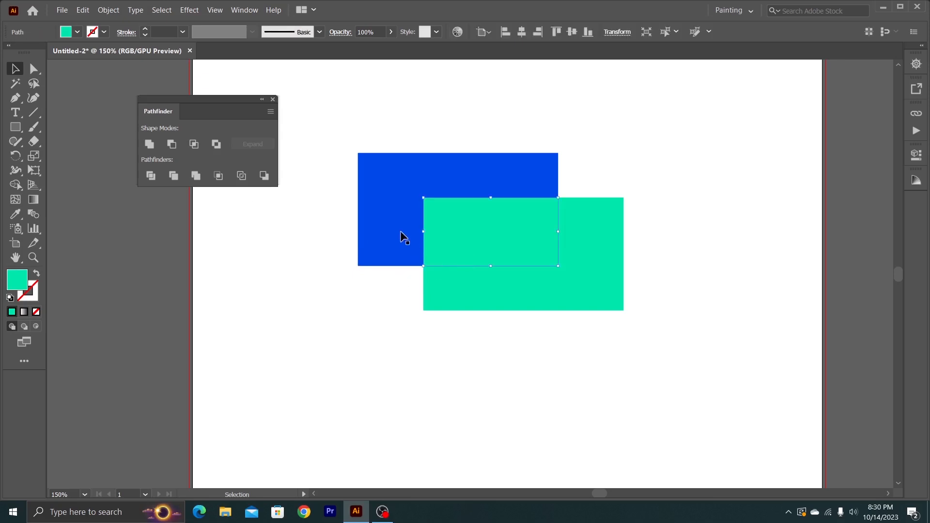
left_click(382, 207)
left_click_drag(381, 210, 370, 172)
left_click_drag(482, 231, 578, 156)
left_click_drag(572, 256, 624, 310)
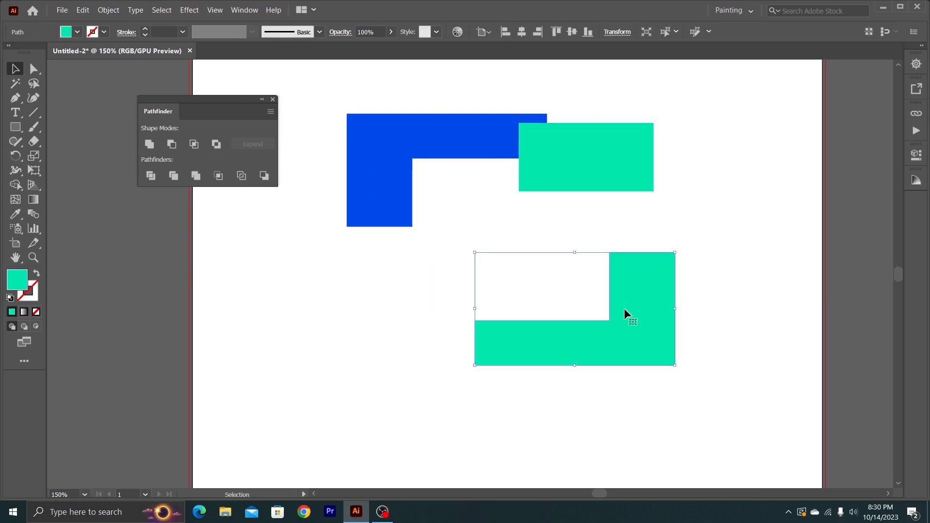
- Undo the moves of the three divided pieces and clear the selection
key("ctrl+z")
key("ctrl+z")
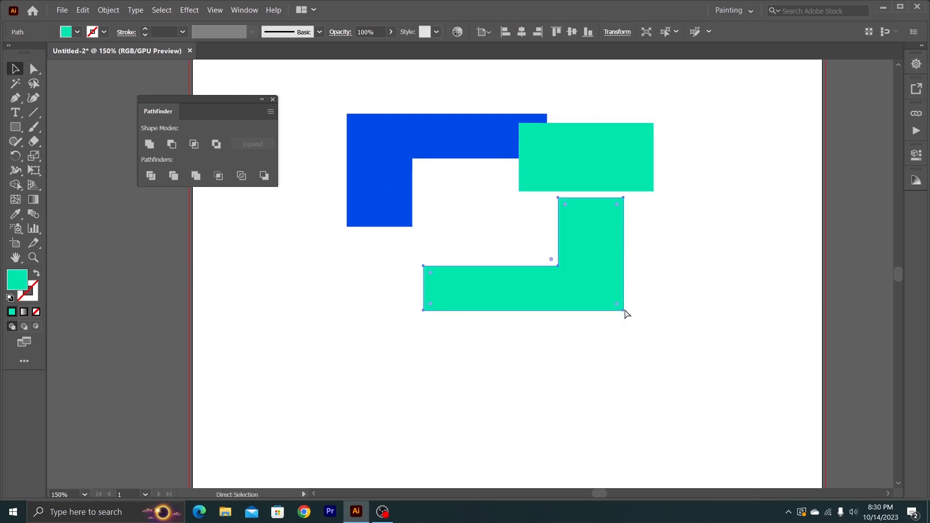
key("ctrl+z")
left_click(427, 317)
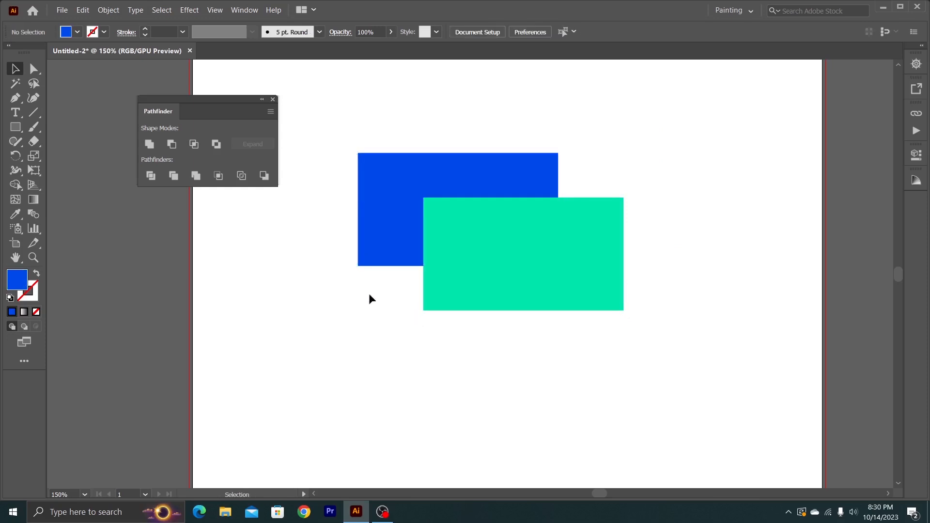
- Change the fill of the blue L-shaped piece to a darker, duller blue
left_click(385, 220)
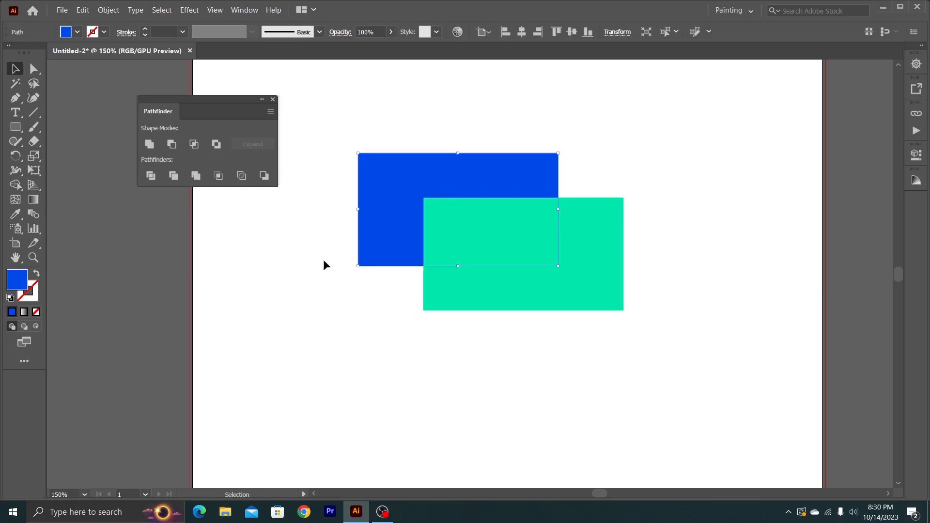
double_click(15, 277)
mouse_move(70, 129)
left_mouse_down()
mouse_move(59, 96)
mouse_move(144, 143)
left_mouse_up()
left_click(312, 72)
- Fill the rectangular overlap piece with grey b2b2b2 and deselect it
left_click(456, 225)
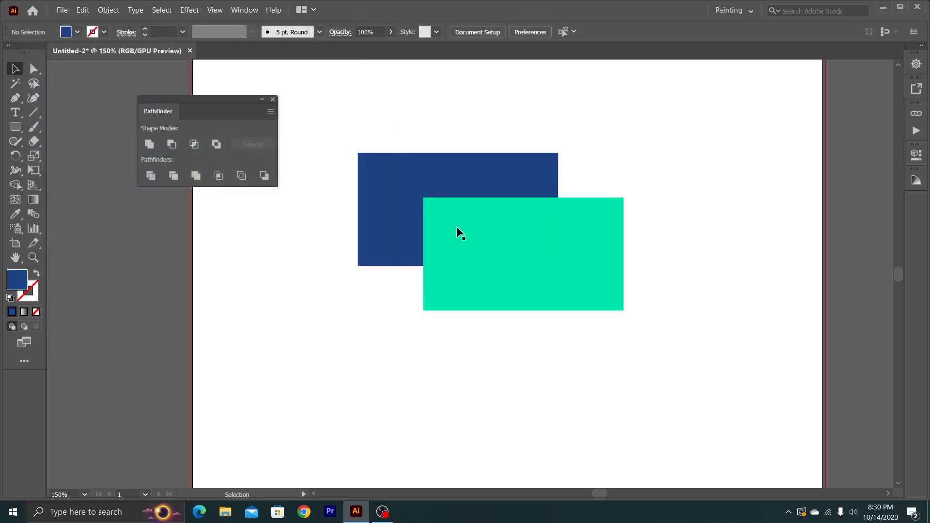
double_click(19, 283)
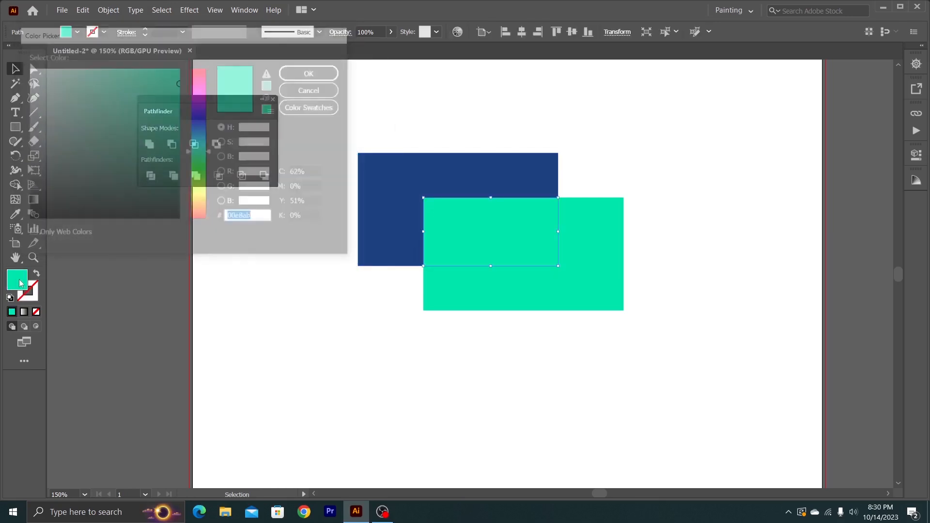
type("b2b2b2")
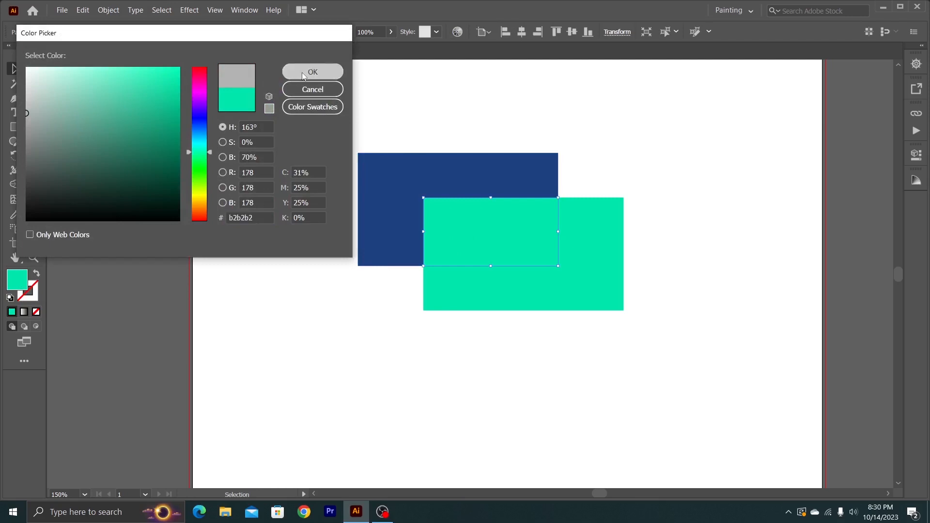
left_click(313, 72)
left_click(340, 327)
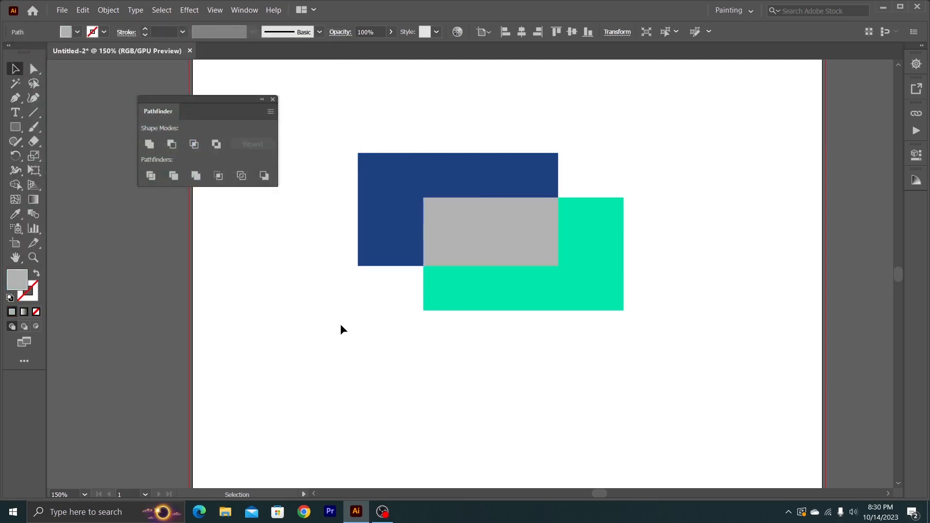
- Fill the green L-shaped piece with pink e094b1 and deselect it
left_click(584, 297)
double_click(18, 286)
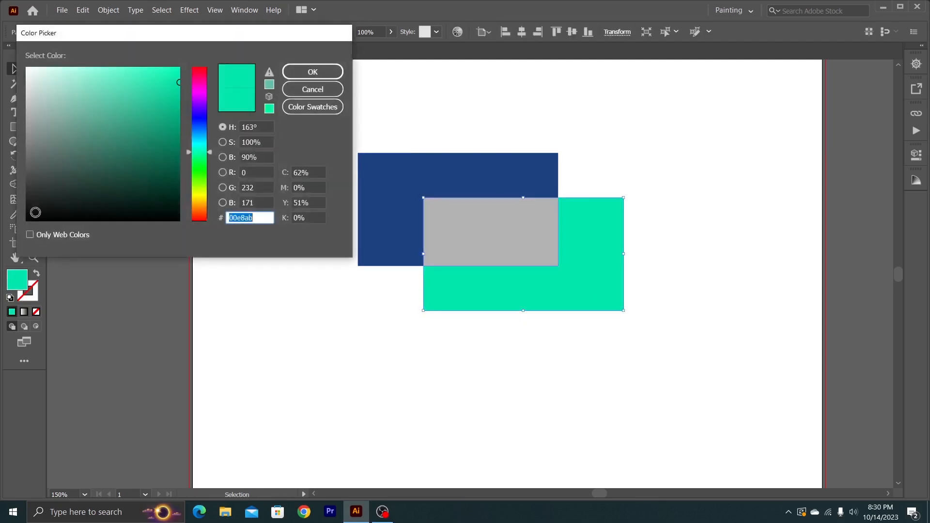
left_click(171, 80)
left_click_drag(170, 80, 79, 86)
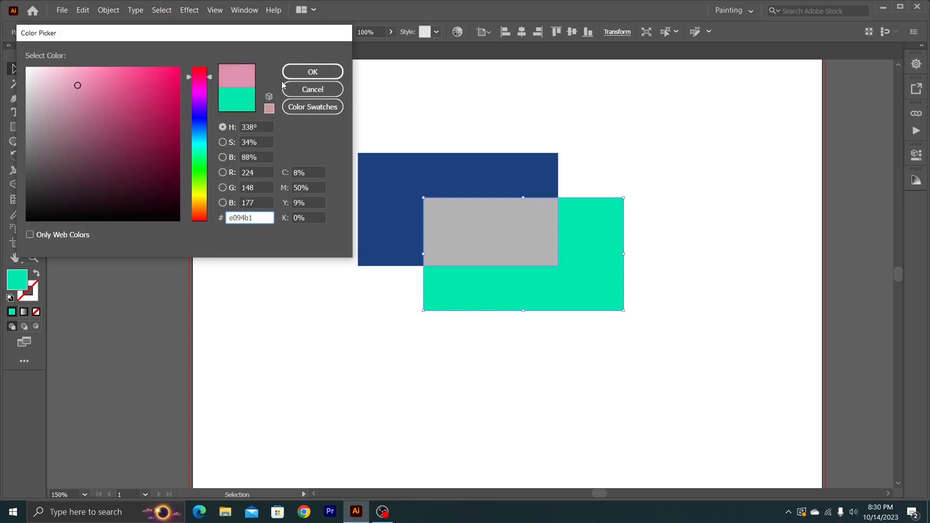
left_click(312, 71)
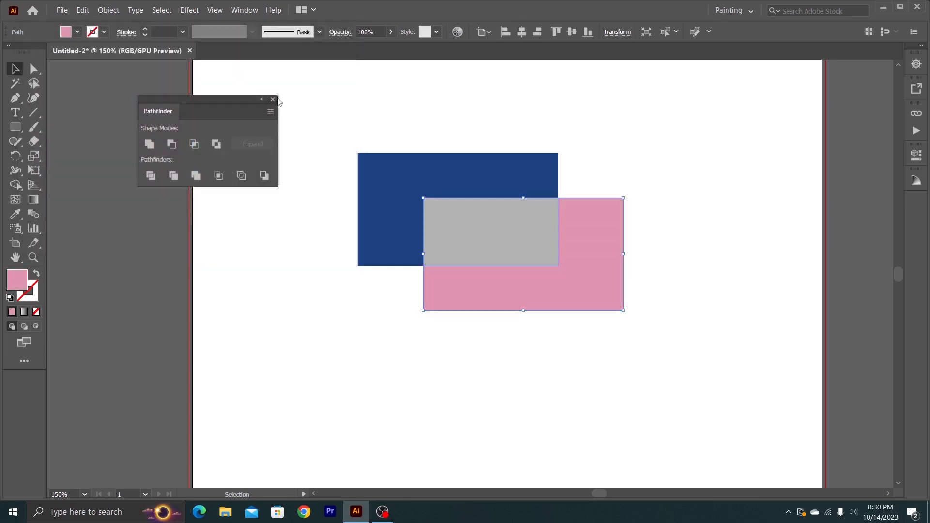
left_click(288, 211)
- Separate the three pieces by moving the dark blue one up, the grey one slightly up and the pink one slightly down and right
left_click_drag(294, 138, 430, 302)
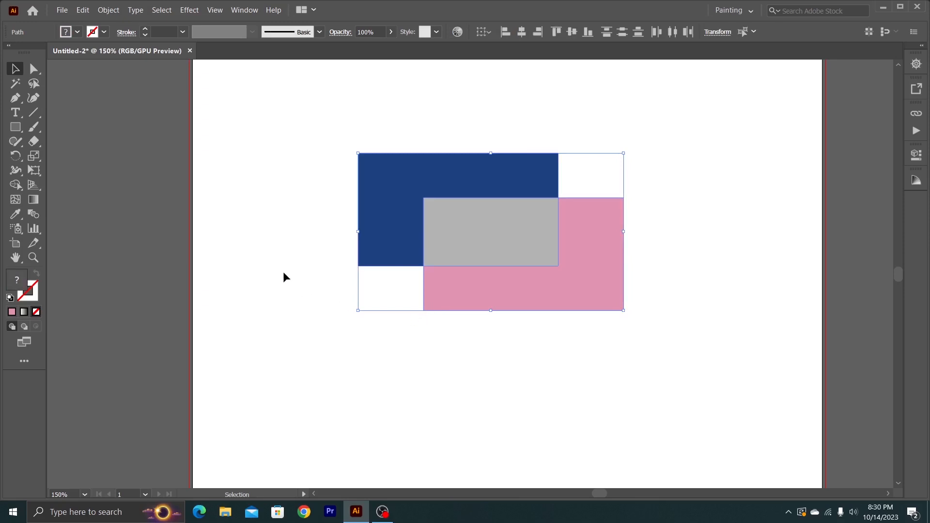
left_click(416, 344)
left_click_drag(395, 243, 391, 201)
left_click_drag(453, 225, 350, 250)
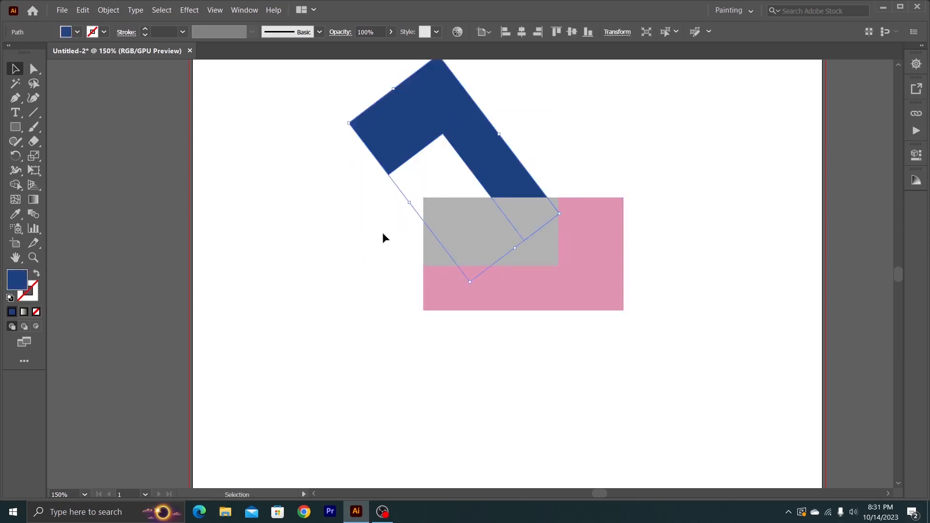
key("ctrl+z")
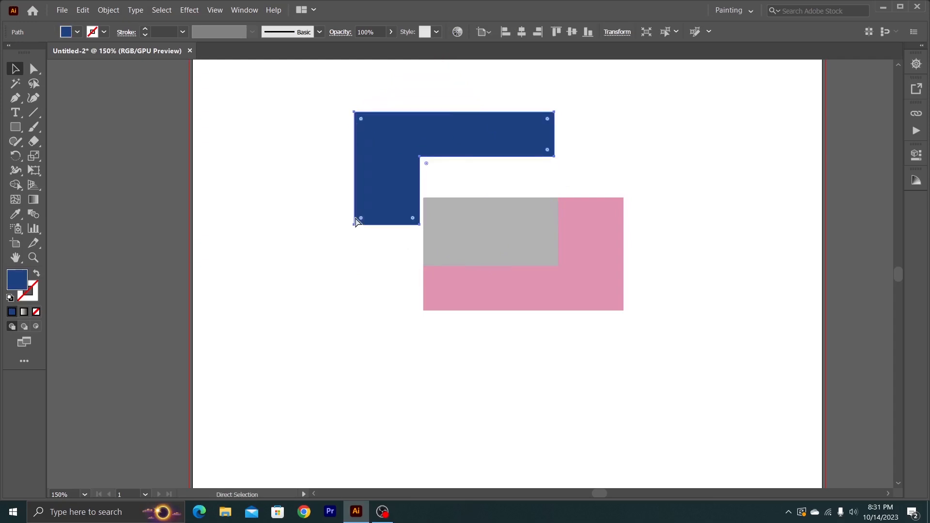
left_click_drag(458, 238, 466, 211)
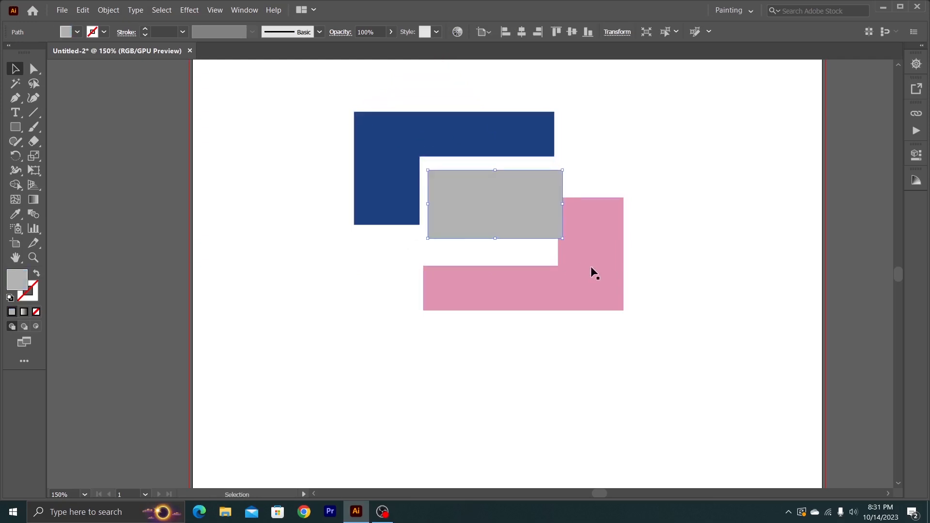
left_click_drag(591, 266, 607, 274)
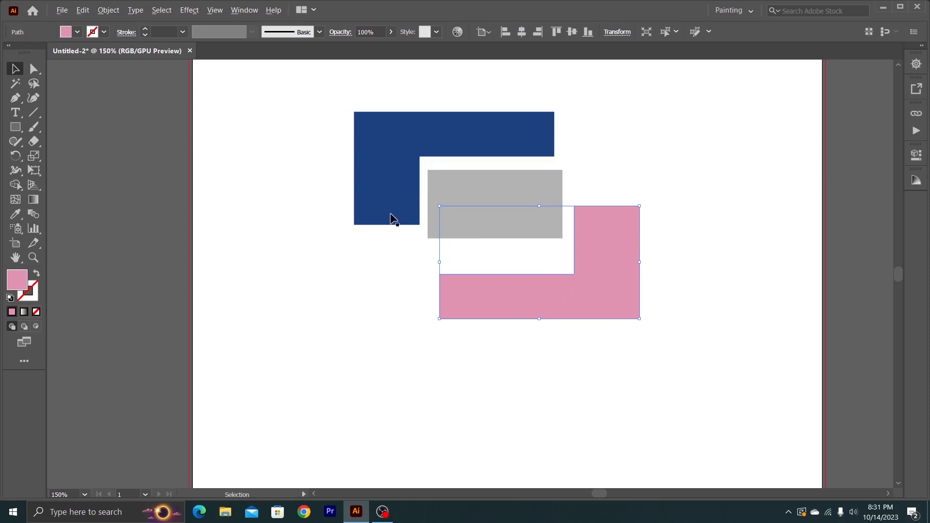
- Delete the dark blue, grey and pink pieces from the artboard
scroll(393, 219, "up", 2)
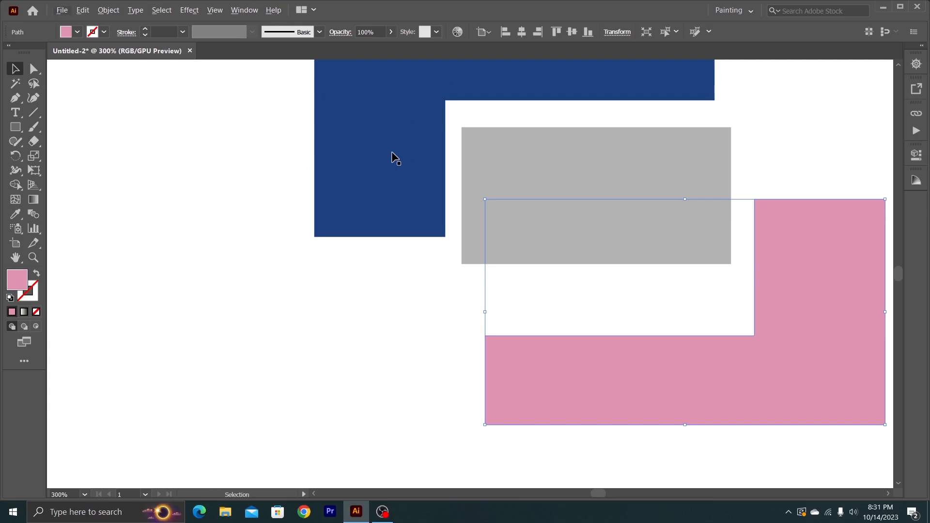
scroll(392, 155, "down", 1)
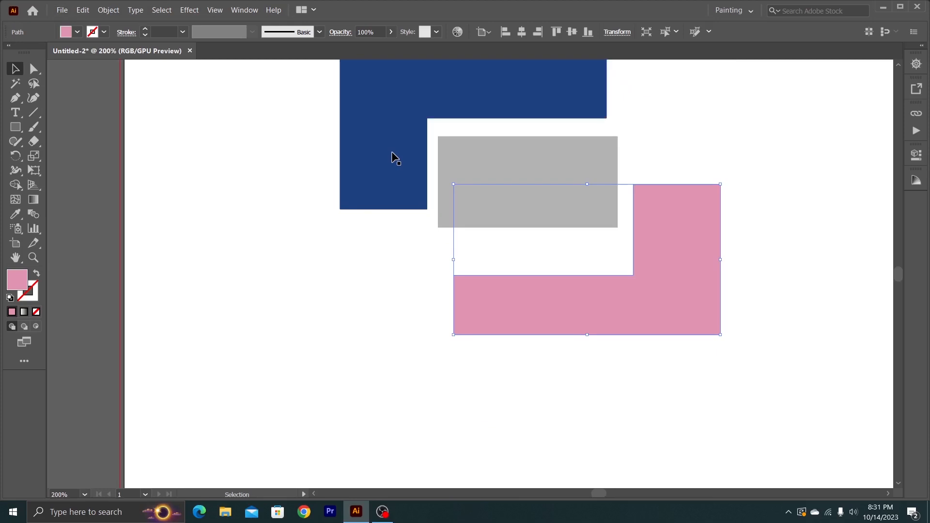
scroll(392, 155, "up", 2)
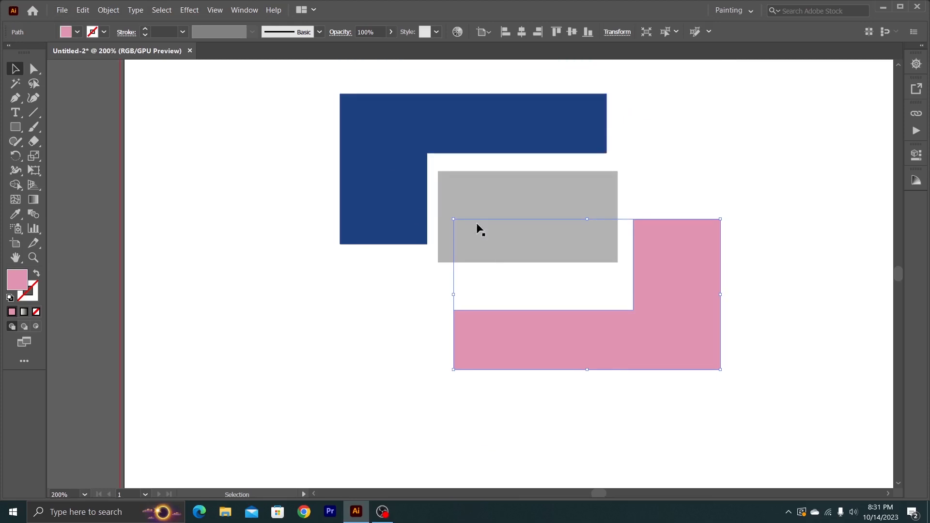
left_click(324, 204)
left_click_drag(289, 173, 591, 385)
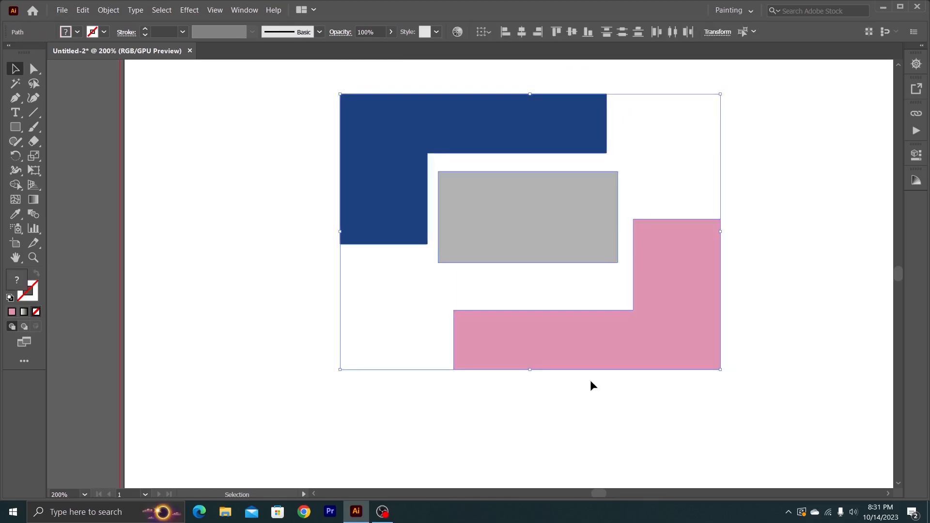
key("Delete")
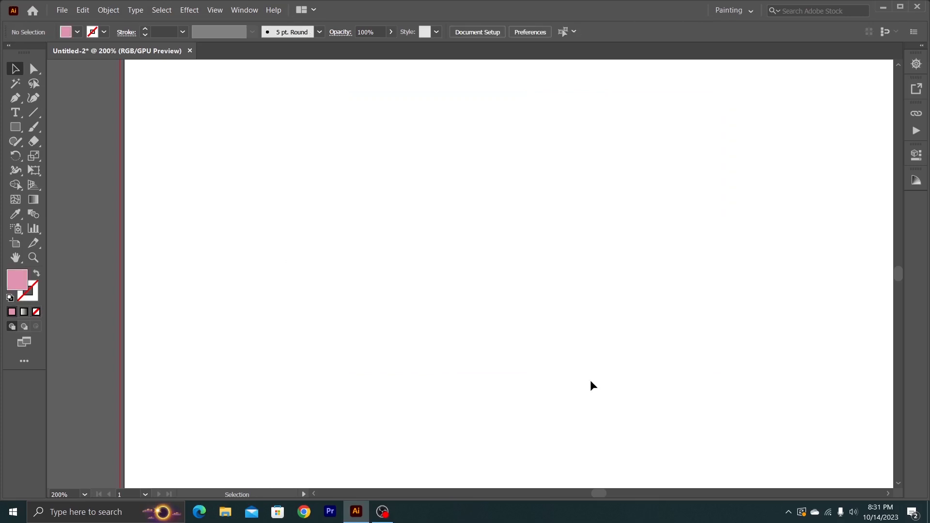
- Show the Pathfinder panel and draw two pink circles side by side, the right one larger
left_click(241, 10)
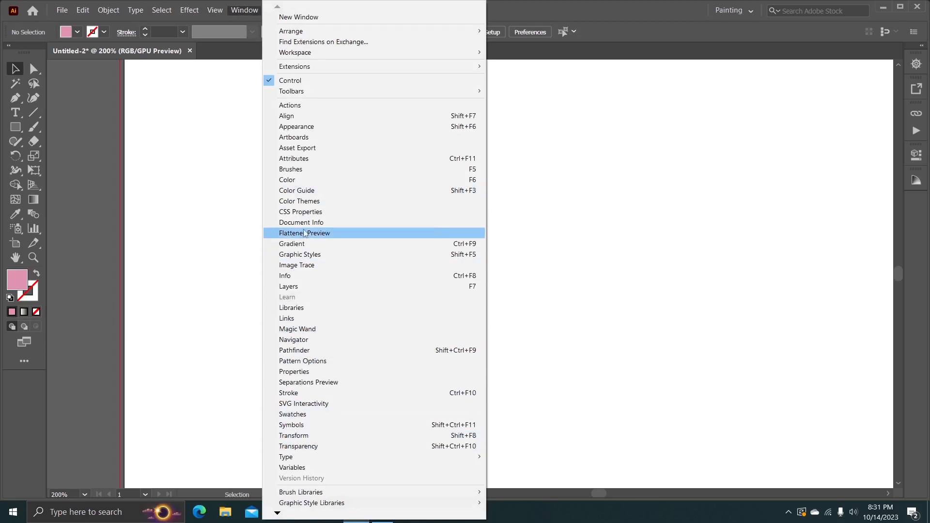
left_click(300, 351)
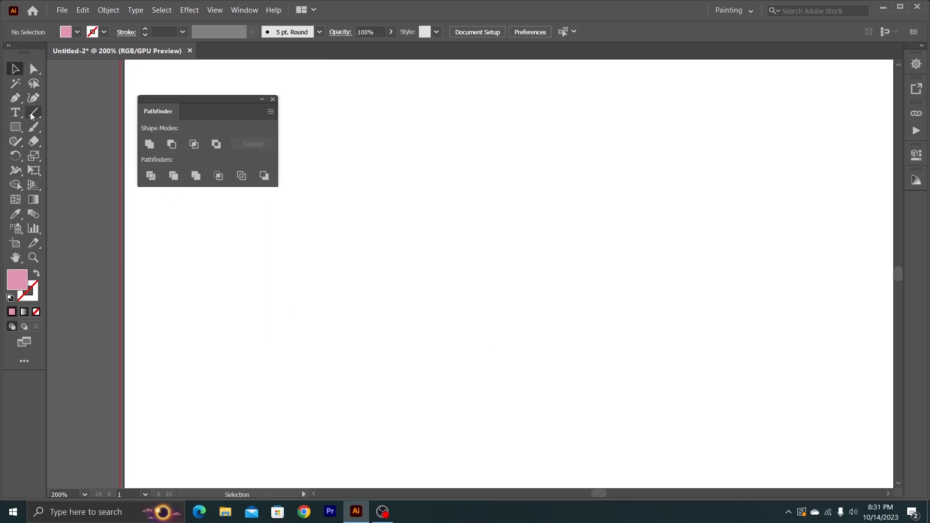
left_click(15, 127)
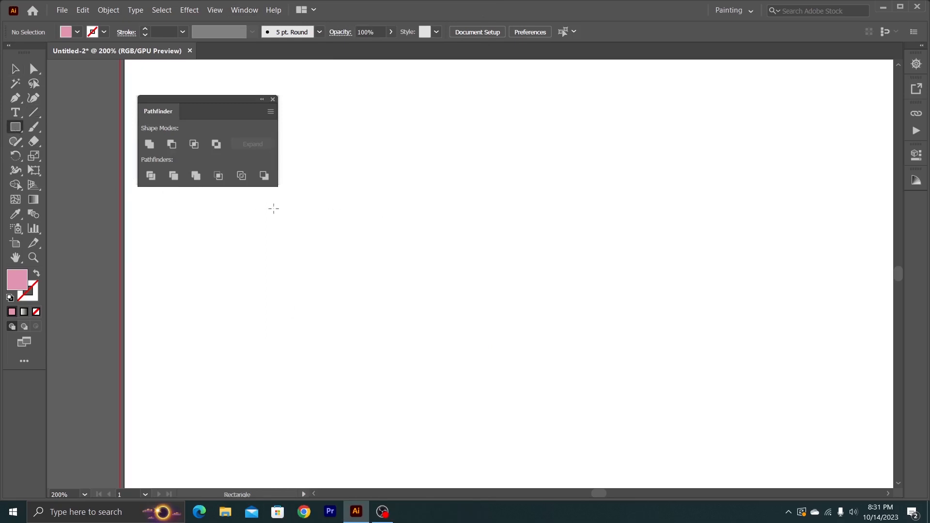
left_click(15, 127)
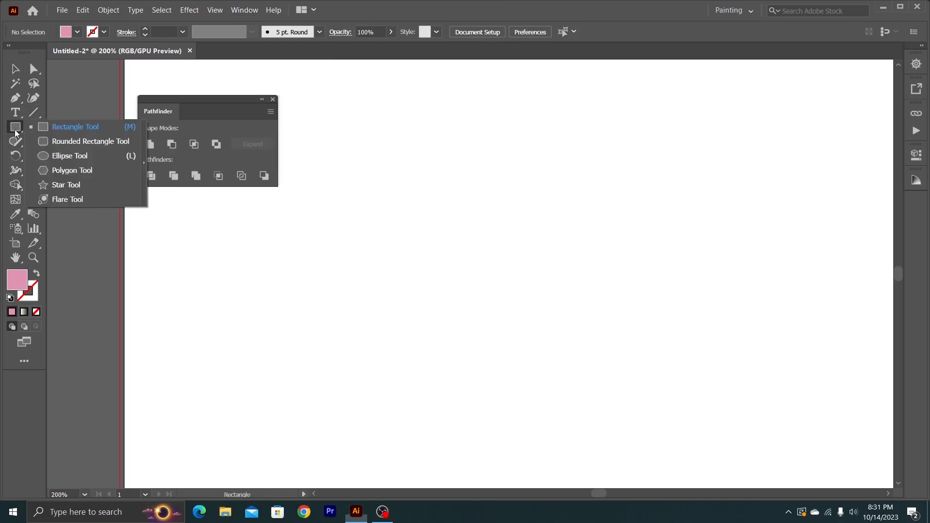
left_click(76, 157)
mouse_move(328, 167)
left_mouse_down()
mouse_move(444, 299)
mouse_move(480, 318)
left_mouse_up()
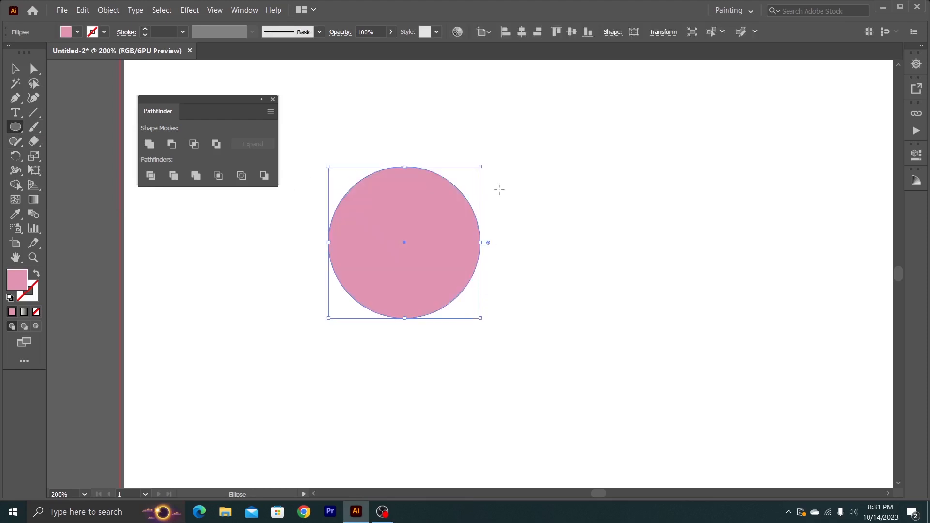
left_click_drag(500, 189, 694, 383)
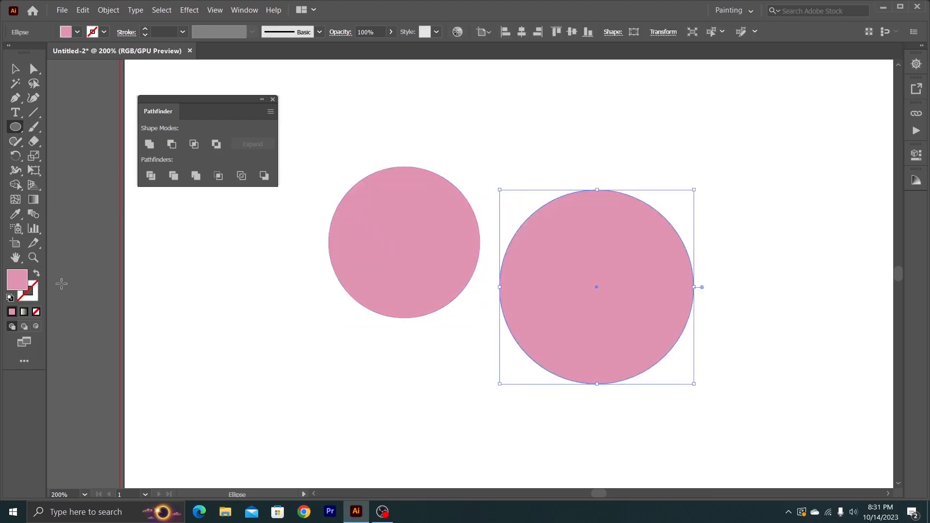
- Fill the larger circle with the dark pink 9b4b6c
double_click(18, 285)
left_click(107, 127)
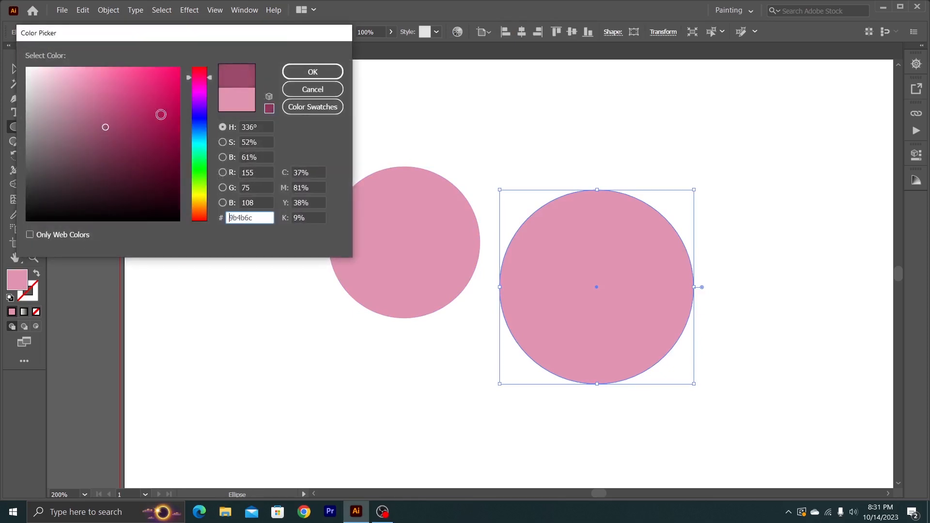
left_click(308, 73)
- Move the dark pink circle up and left so it overlaps the upper right of the smaller circle, and deselect it
left_click(15, 68)
left_click(291, 252)
left_click_drag(533, 278, 428, 190)
left_click(631, 278)
- Apply the Trim pathfinder to the two overlapping circles and deselect the result
left_click_drag(321, 162, 497, 316)
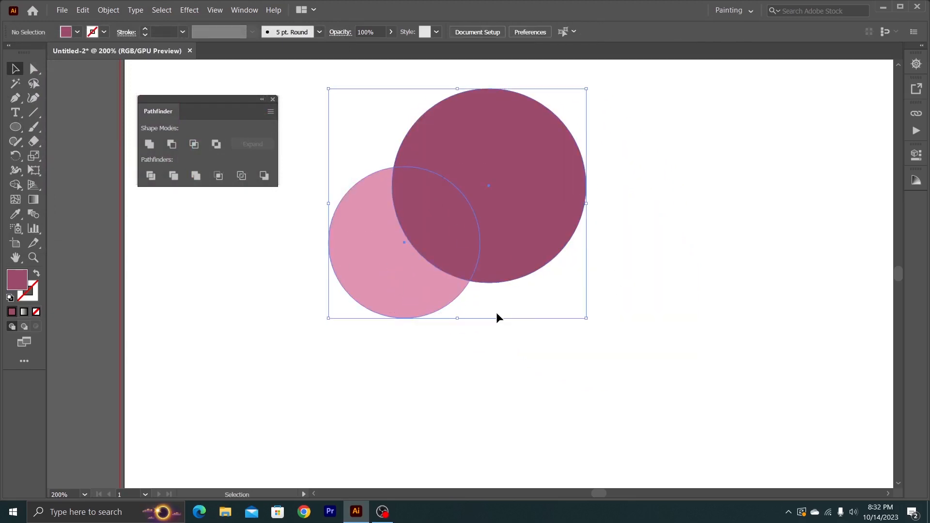
left_click(174, 176)
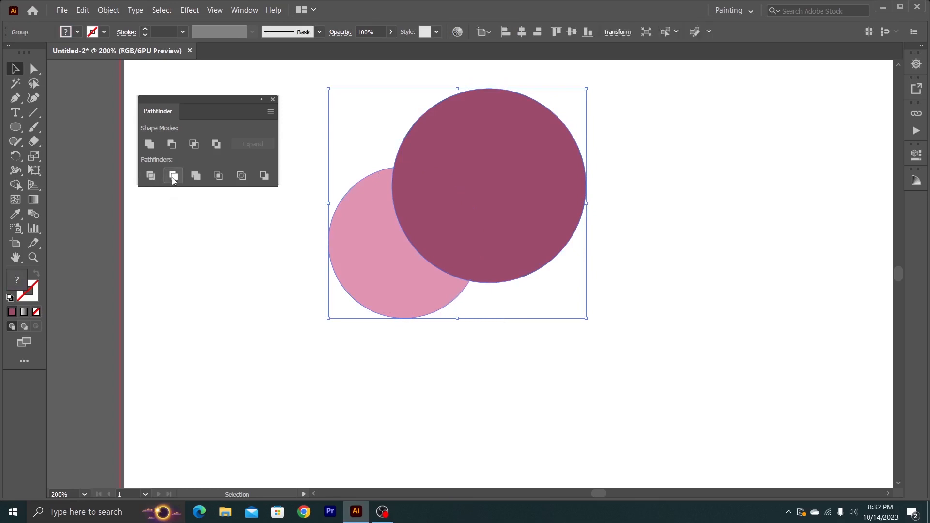
left_click(316, 255)
- Move the trimmed circle group around the artboard as one object, leaving it slightly right and down of its original place
left_click(375, 257)
left_click_drag(482, 226, 517, 242)
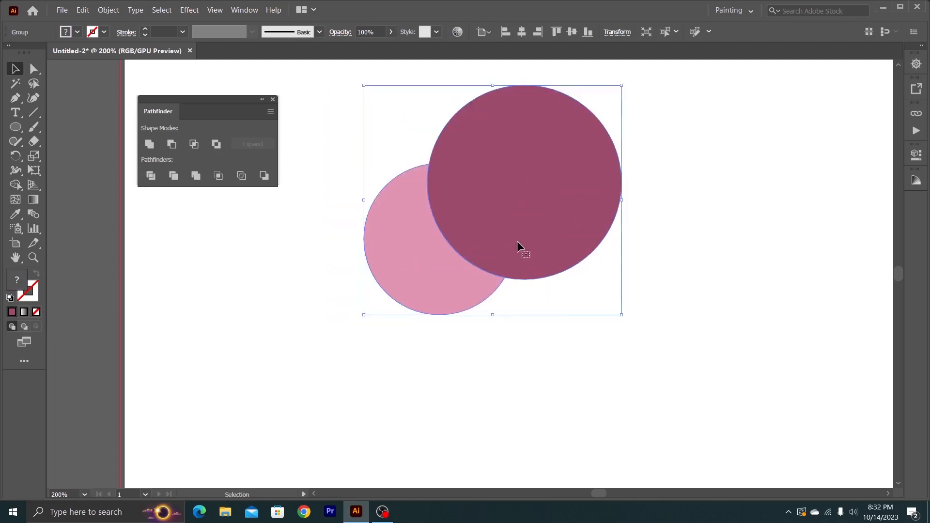
left_click_drag(420, 258, 393, 230)
left_click_drag(409, 197, 438, 249)
left_click(287, 234)
- Ungroup the trimmed circles and move the light pink crescent left, away from the dark pink circle
right_click(438, 249)
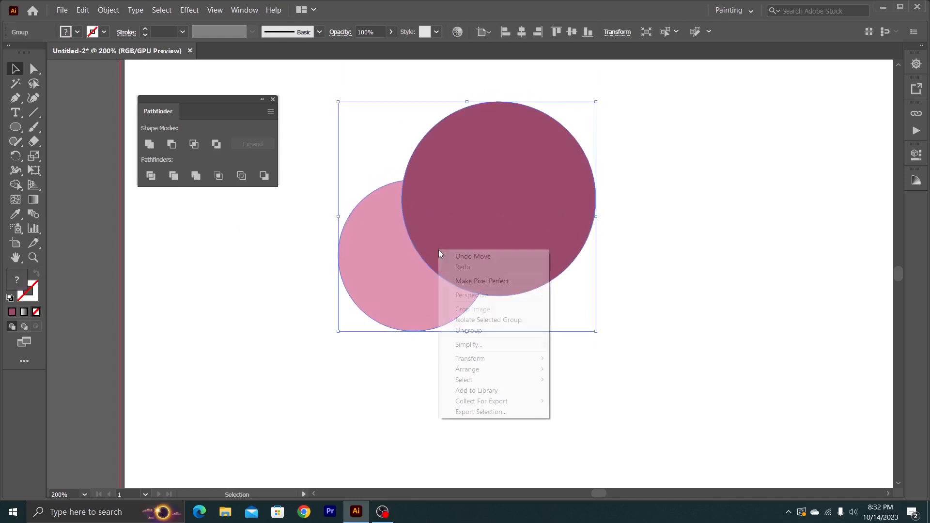
left_click(468, 330)
left_click(314, 288)
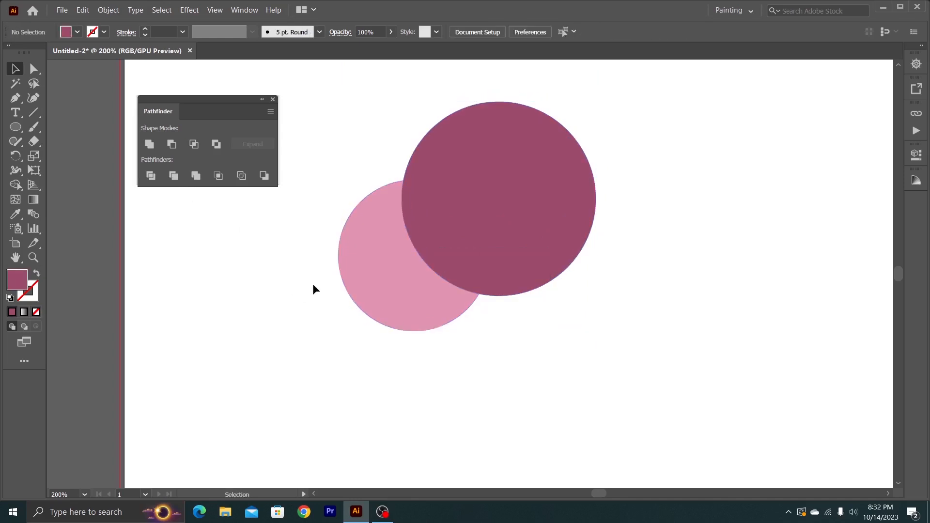
left_click_drag(374, 290, 314, 300)
mouse_move(473, 252)
left_mouse_down()
mouse_move(515, 232)
mouse_move(467, 257)
left_mouse_up()
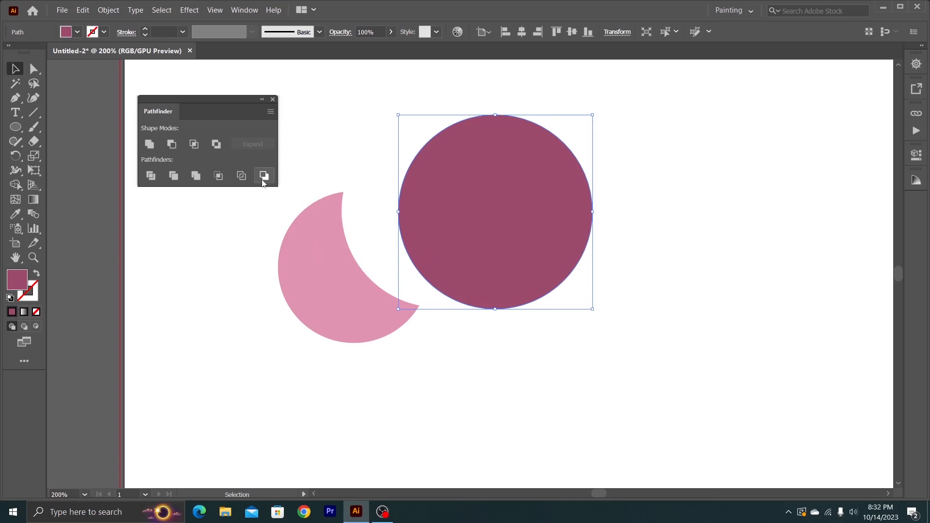
- Overlap the dark pink circle onto the light pink crescent, apply the Trim pathfinder to both, and deselect the result
left_click_drag(332, 243, 373, 253)
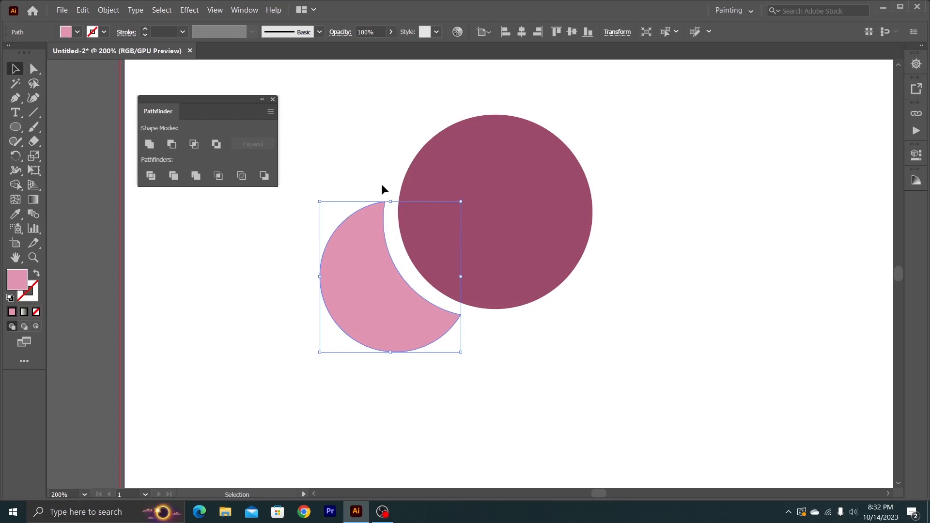
left_click_drag(482, 208, 378, 203)
left_click_drag(551, 232, 377, 345)
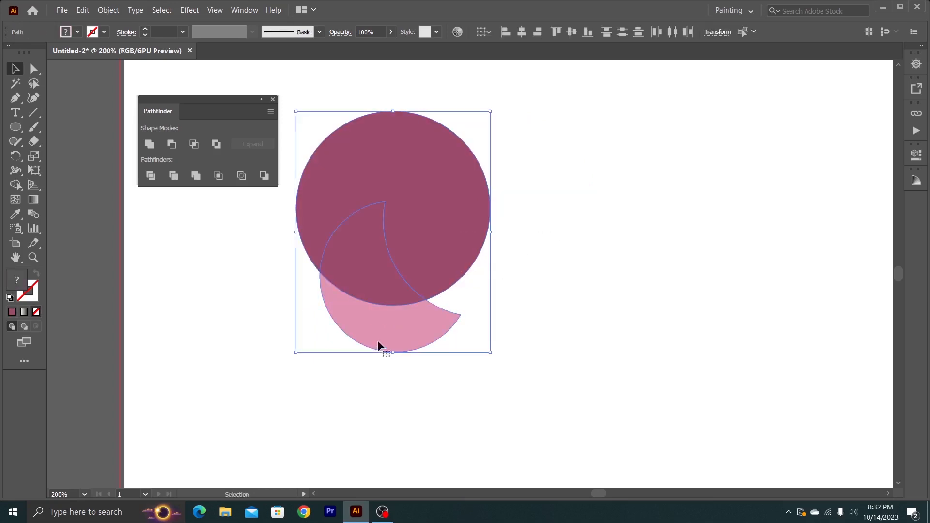
left_click(173, 177)
left_click(213, 232)
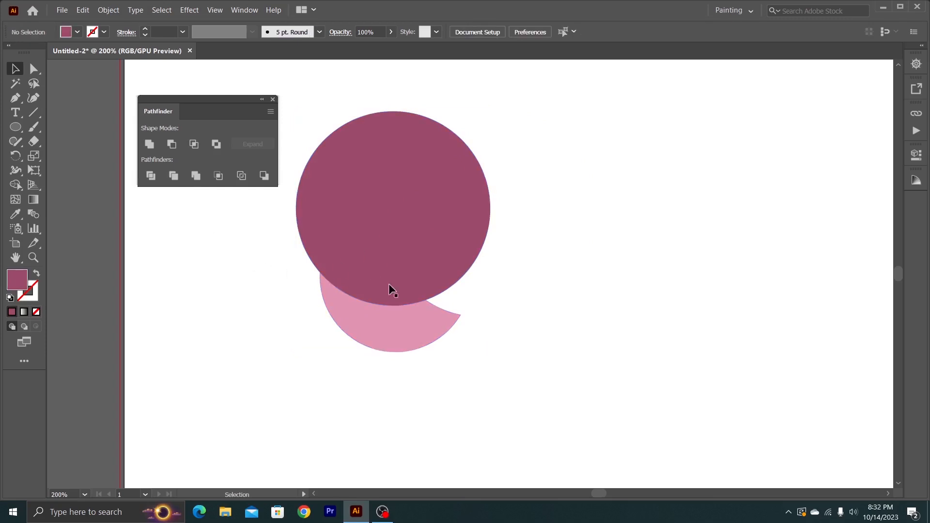
- Ungroup the trimmed circle and crescent, and deselect them
left_click(353, 242)
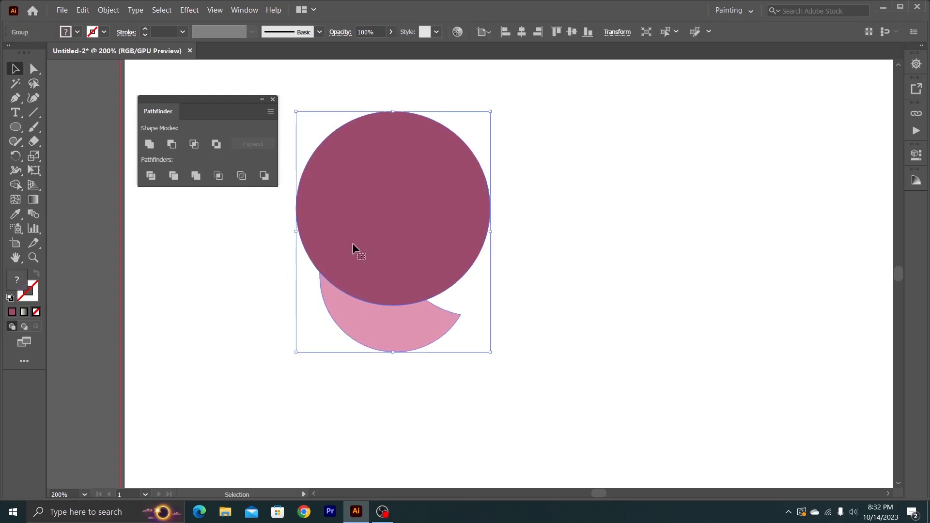
right_click(353, 244)
left_click(395, 325)
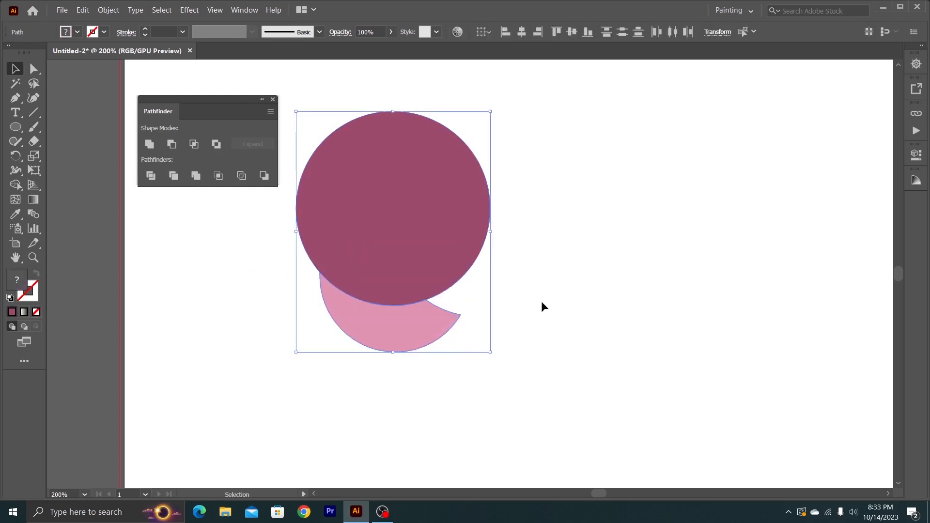
left_click(542, 301)
- Separate the trimmed pieces, moving the dark pink circle up and right and placing the light pink piece just below it
left_click_drag(356, 254, 430, 219)
left_click_drag(413, 332, 391, 302)
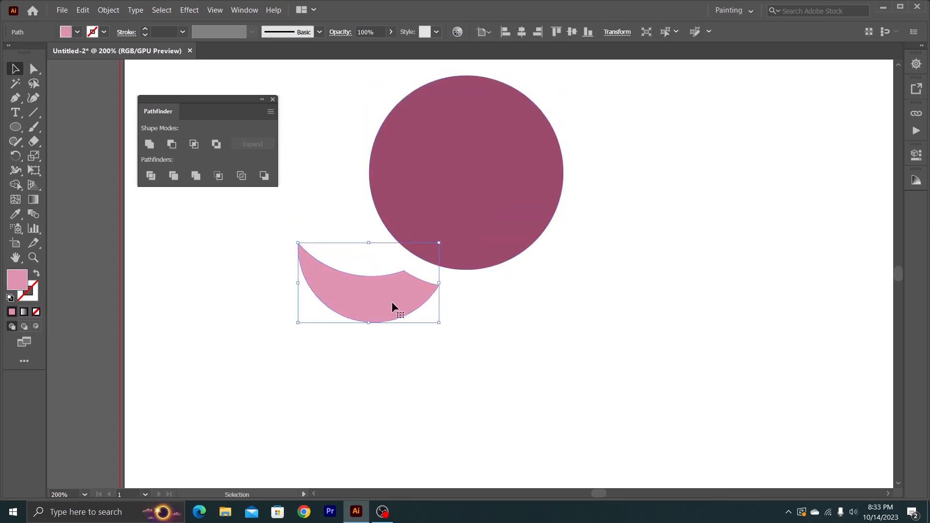
double_click(392, 301)
double_click(249, 262)
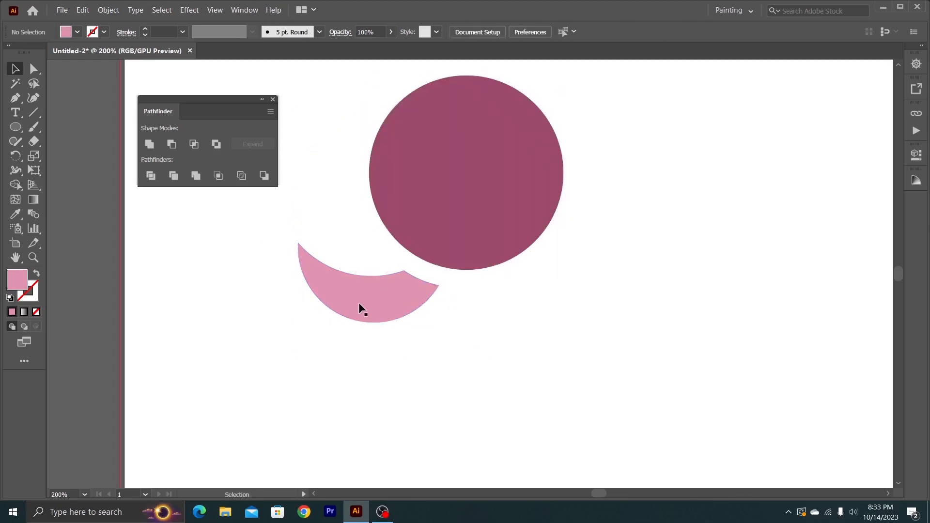
left_click_drag(359, 303, 390, 327)
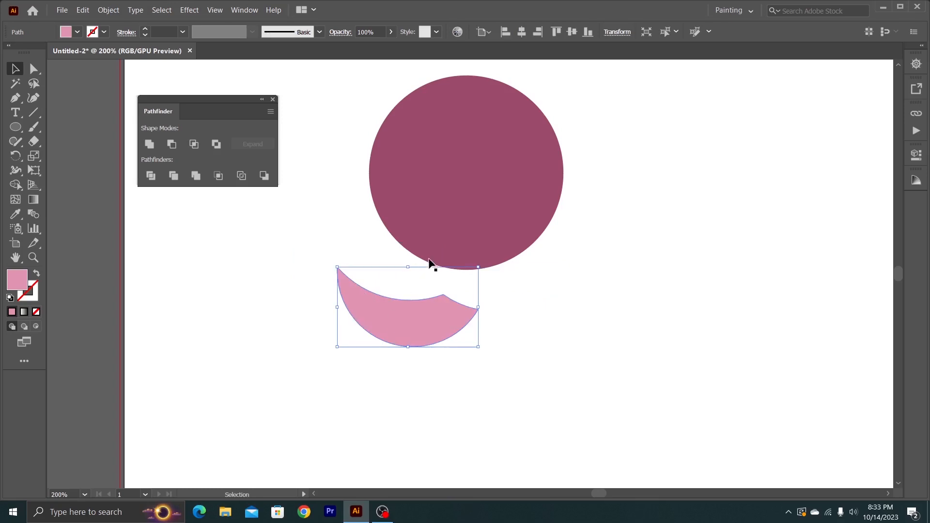
- Delete the dark pink circle and the light pink piece together
left_click(428, 261)
left_click(434, 329, "shift")
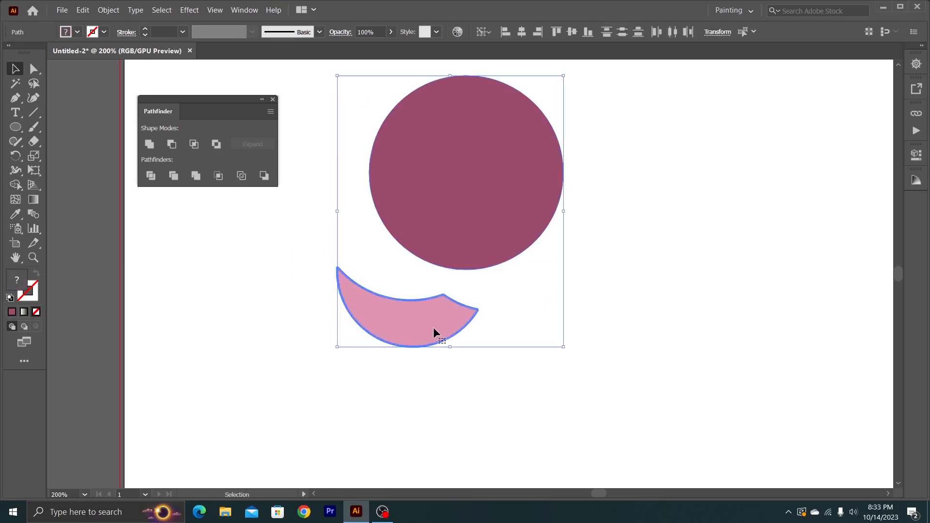
key("Delete")
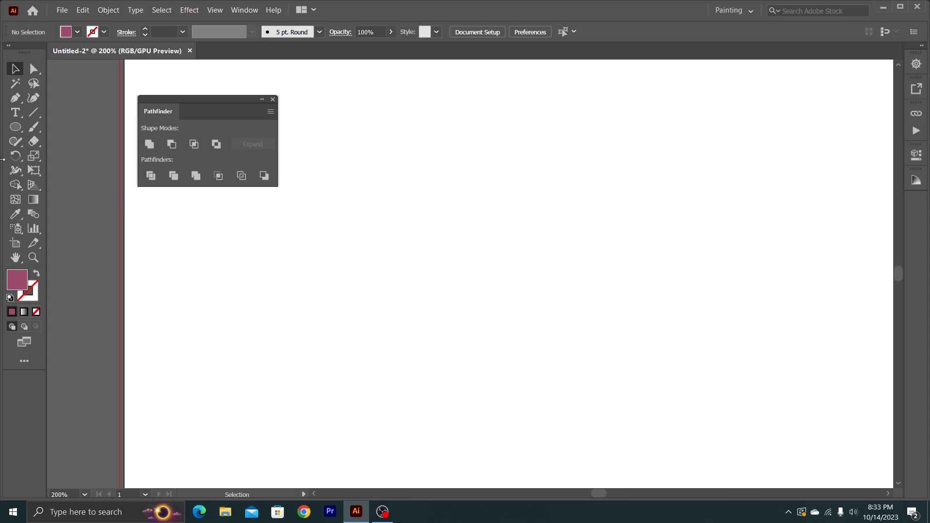
- Draw two overlapping dark pink circles with the Ellipse tool, the second one larger and up to the right of the first
right_click(14, 129)
left_click(67, 156)
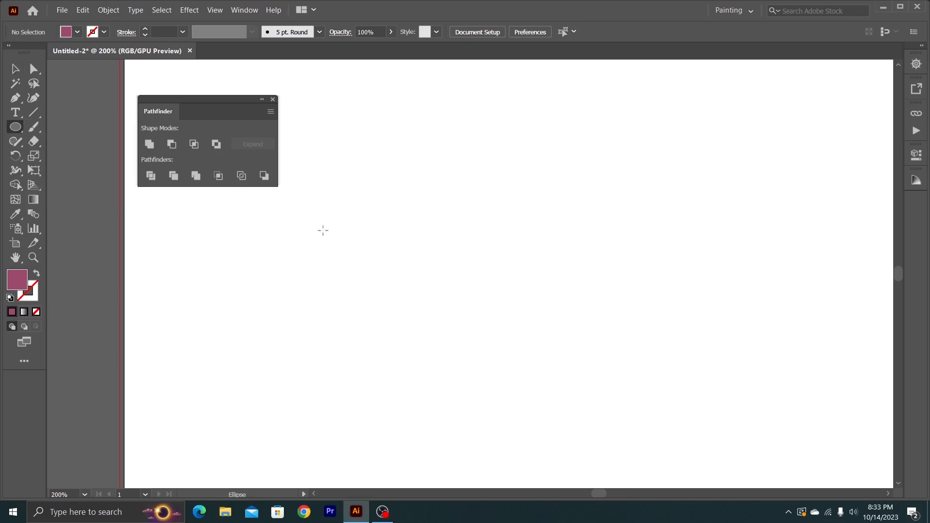
mouse_move(310, 225)
left_mouse_down()
mouse_move(454, 388)
mouse_move(487, 402)
left_mouse_up()
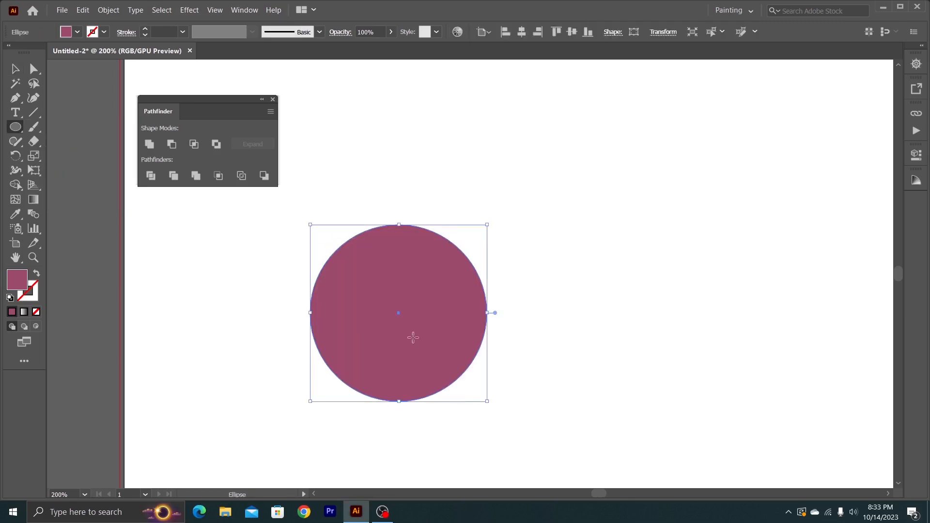
left_click_drag(371, 169, 579, 380)
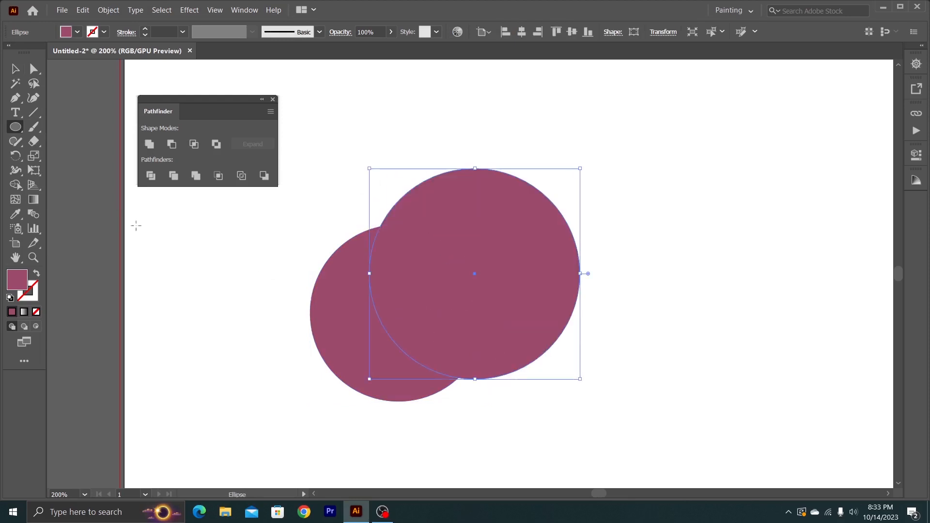
- Rearrange the two circles side by side with a narrow overlap and select both
left_click(15, 69)
left_click(315, 245)
left_click_drag(467, 265, 533, 257)
left_click_drag(442, 354, 428, 269)
left_click_drag(531, 285, 517, 238)
left_click_drag(555, 344, 377, 230)
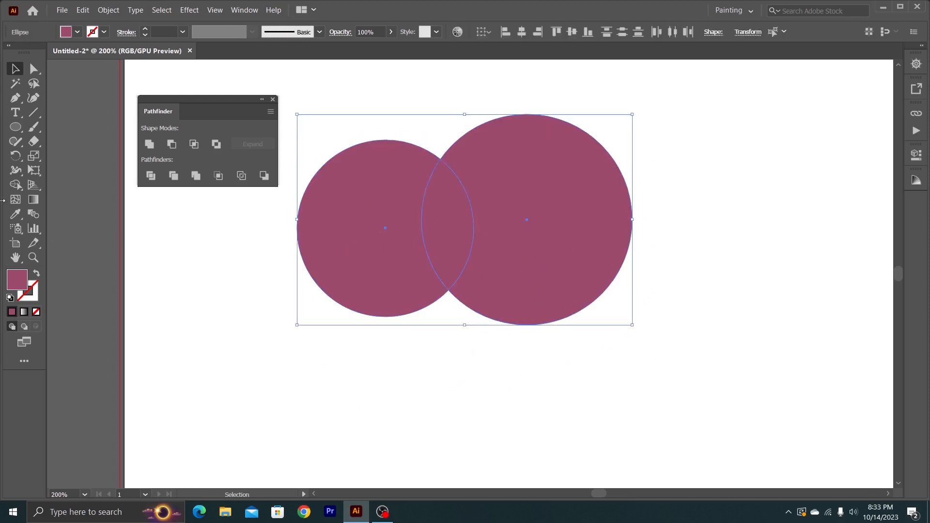
- Apply the Merge pathfinder to the two same-coloured circles and move the merged shape as one object
left_click(197, 177)
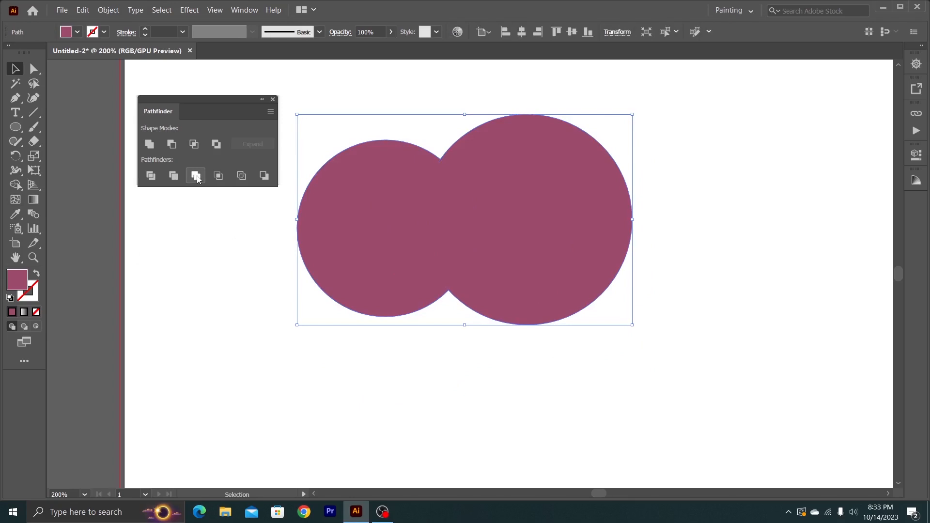
left_click(446, 383)
left_click_drag(534, 381, 358, 238)
left_click_drag(419, 232, 490, 255)
right_click(490, 255)
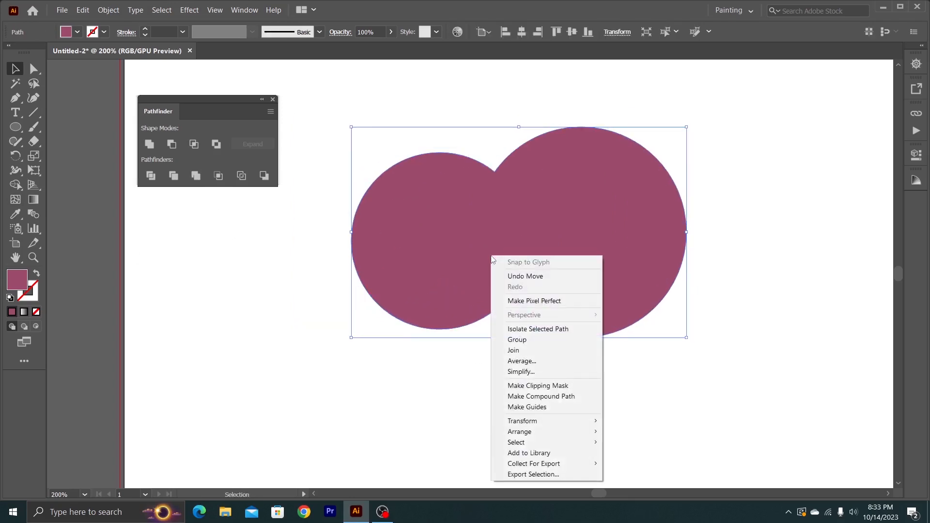
left_click(295, 251)
mouse_move(515, 277)
left_mouse_down()
mouse_move(513, 243)
mouse_move(465, 260)
mouse_move(522, 283)
left_mouse_up()
- Undo the latest changes to the merged shape and shift it slightly on the artboard
key("a")
key("ctrl+z")
key("ctrl+z")
key("ctrl+z")
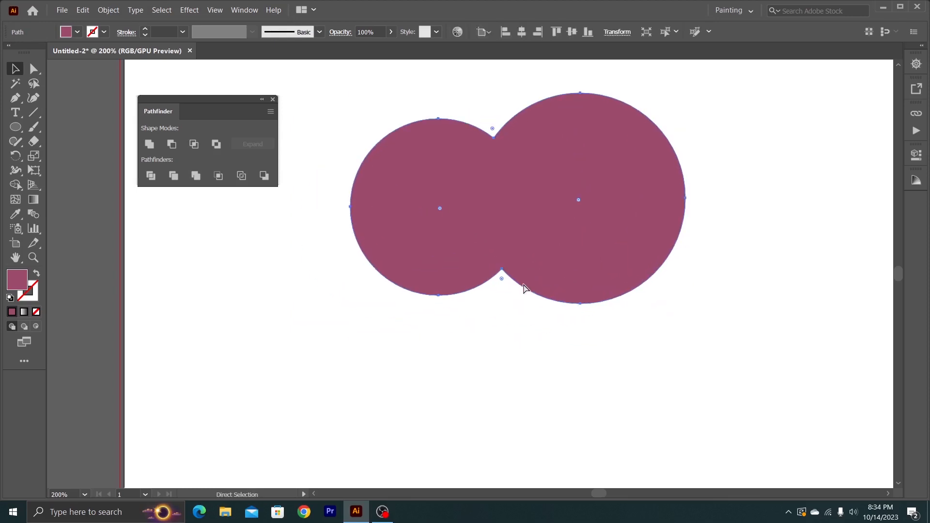
mouse_move(459, 275)
left_mouse_down()
mouse_move(514, 315)
mouse_move(451, 263)
left_mouse_up()
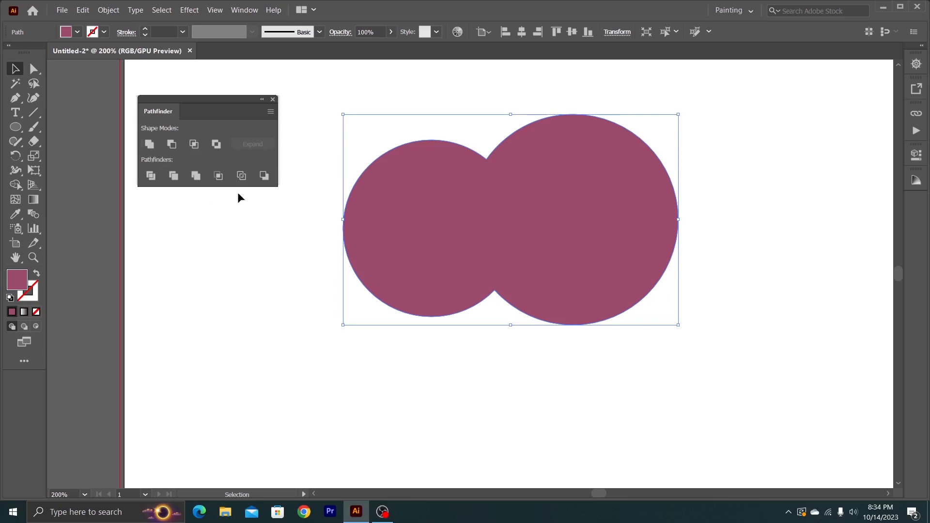
- Delete the merged shape from the artboard
left_click_drag(614, 365, 390, 240)
key("Delete")
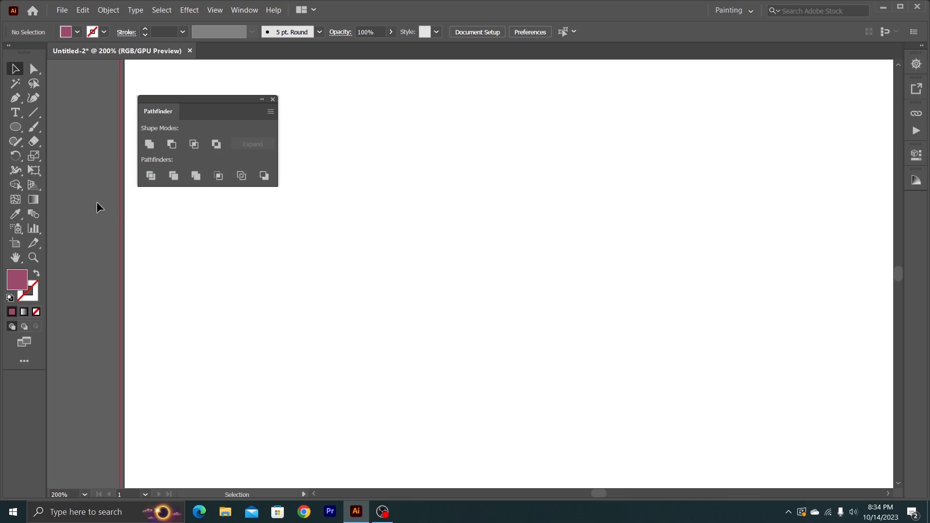
left_click(20, 125)
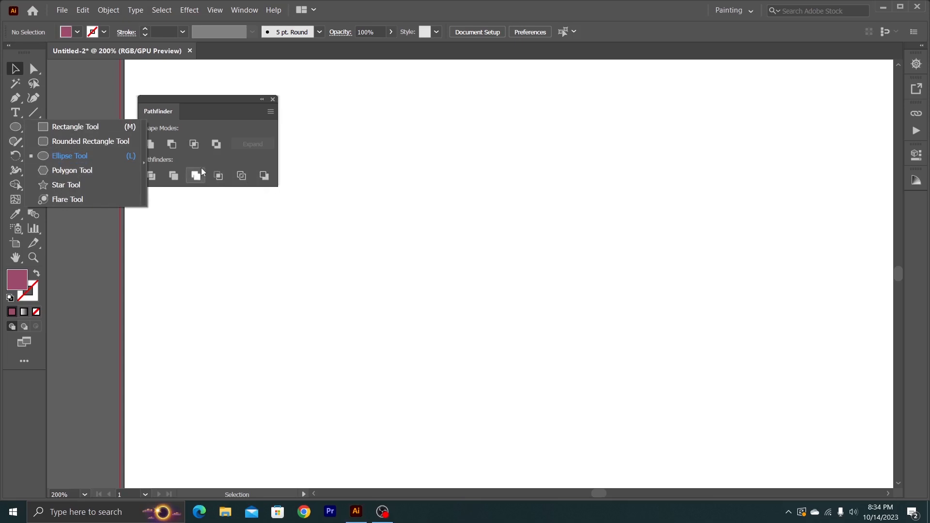
left_click(170, 186)
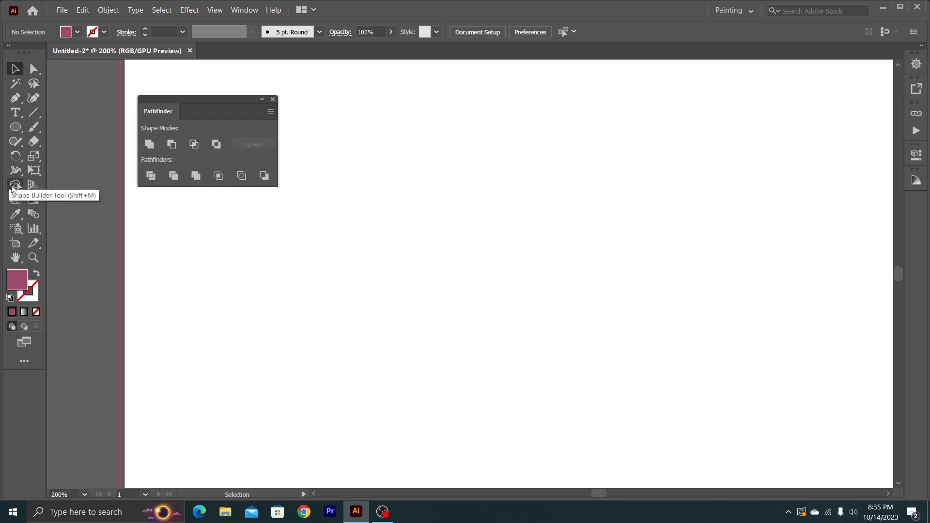
- Draw a dark pink circle near the middle of the artboard with the Ellipse tool
left_click(13, 130)
left_click(61, 147)
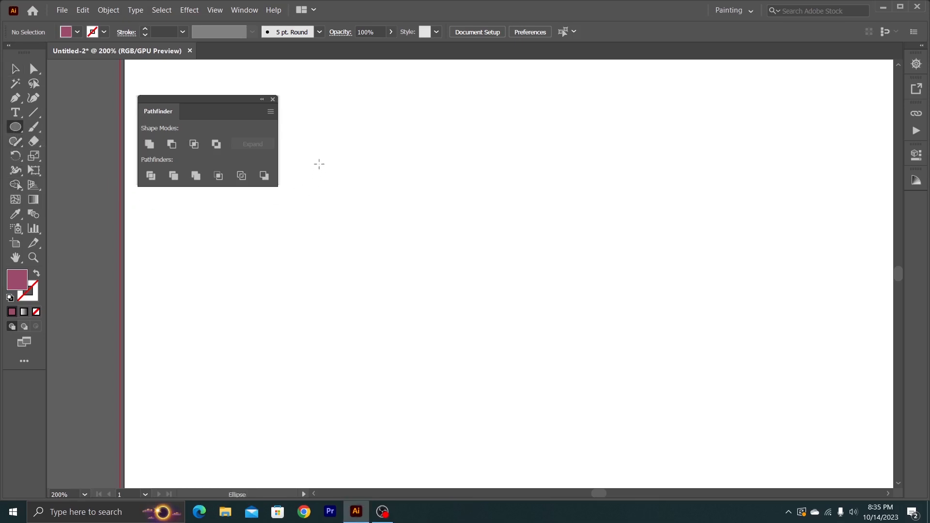
left_click_drag(318, 151, 521, 354)
left_click(526, 362)
left_click(494, 276)
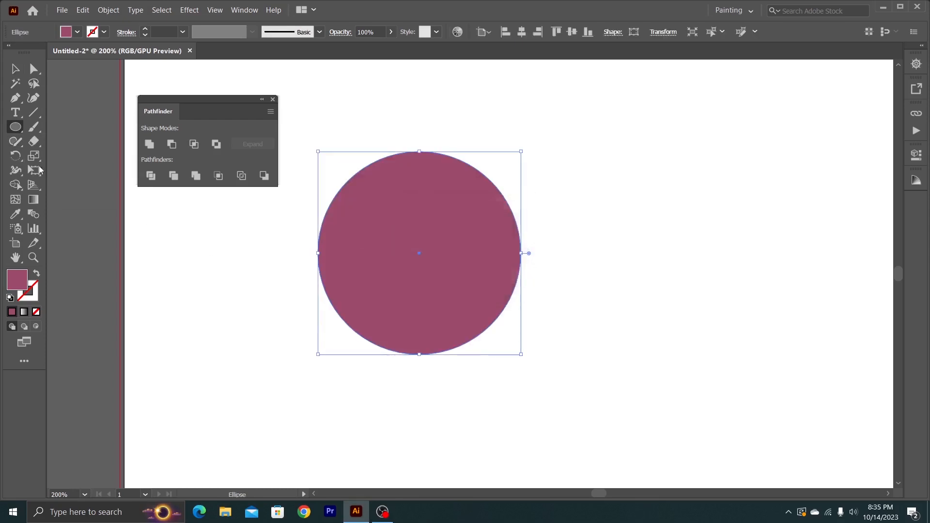
- Draw a square larger than the circle with the Rectangle tool and move it up to overlap the circle's upper right
left_click_drag(15, 126, 53, 126)
left_click_drag(415, 195, 659, 351)
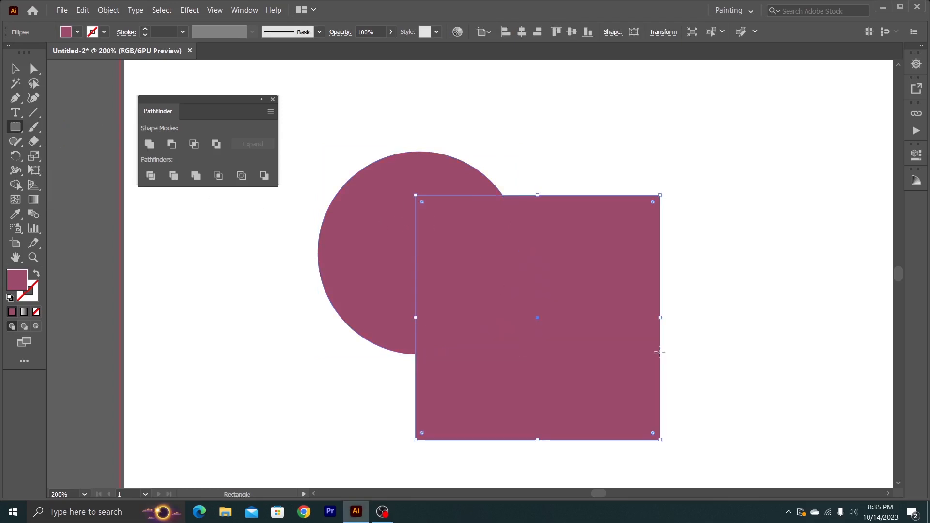
key("v")
left_click_drag(486, 297, 472, 206)
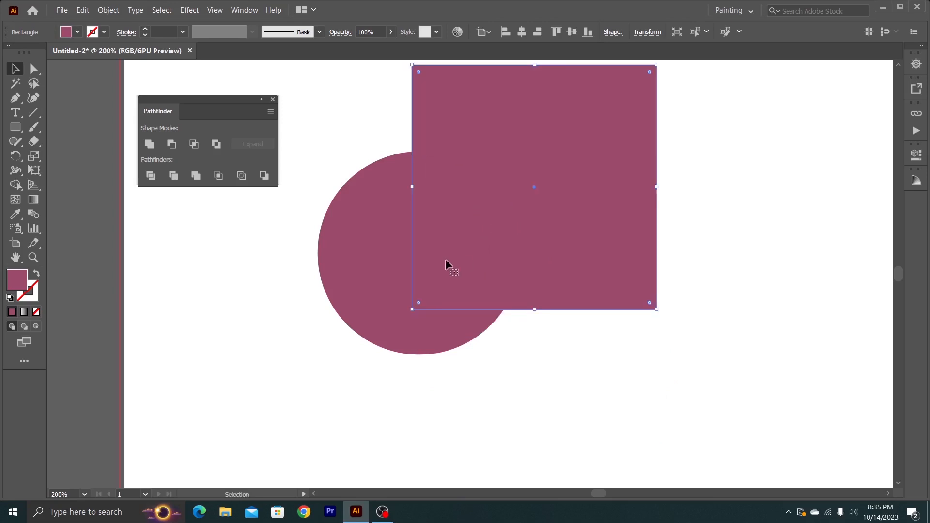
- Set the square's fill colour to 7fd6ea and deselect it
double_click(17, 280)
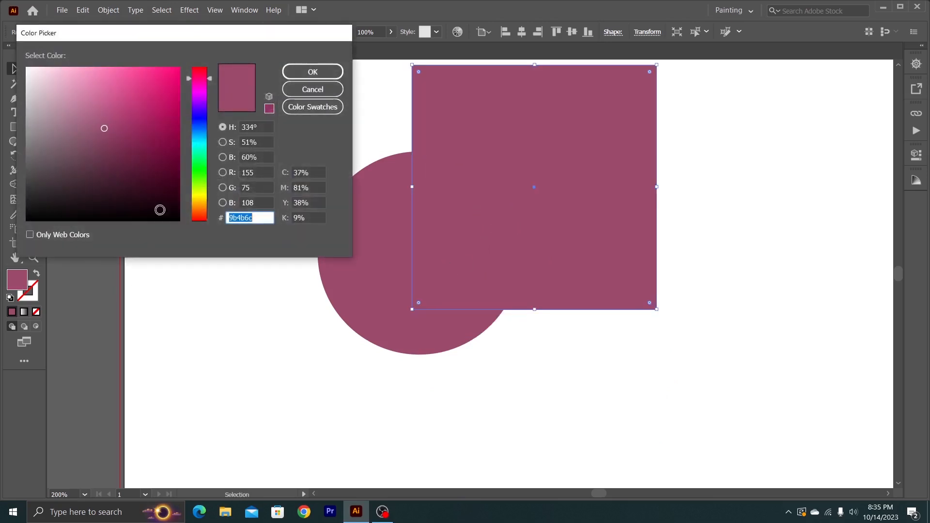
type("7fd6ea")
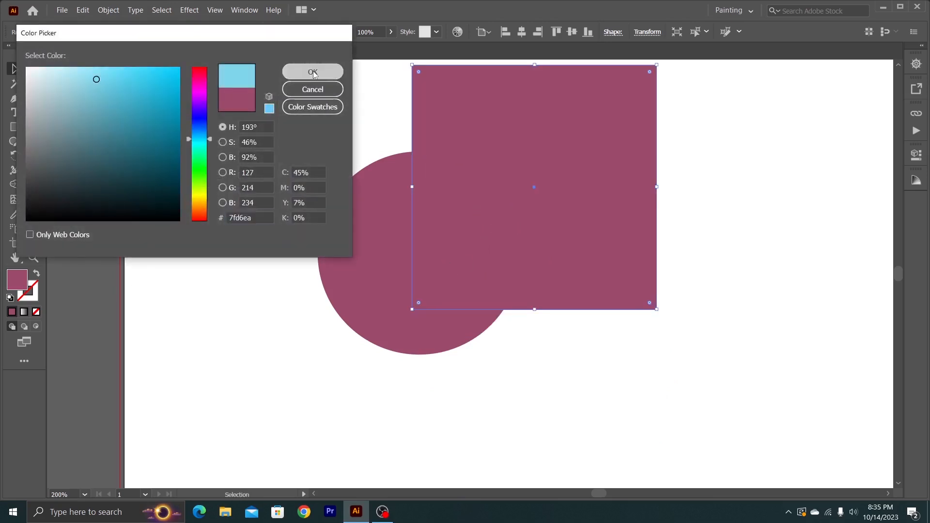
left_click(314, 72)
left_click(289, 220)
- Remove the overlap area and the rest of the blue square from the selected shapes with the Shape Builder tool
left_click_drag(255, 212, 522, 351)
left_click_drag(316, 162, 458, 307)
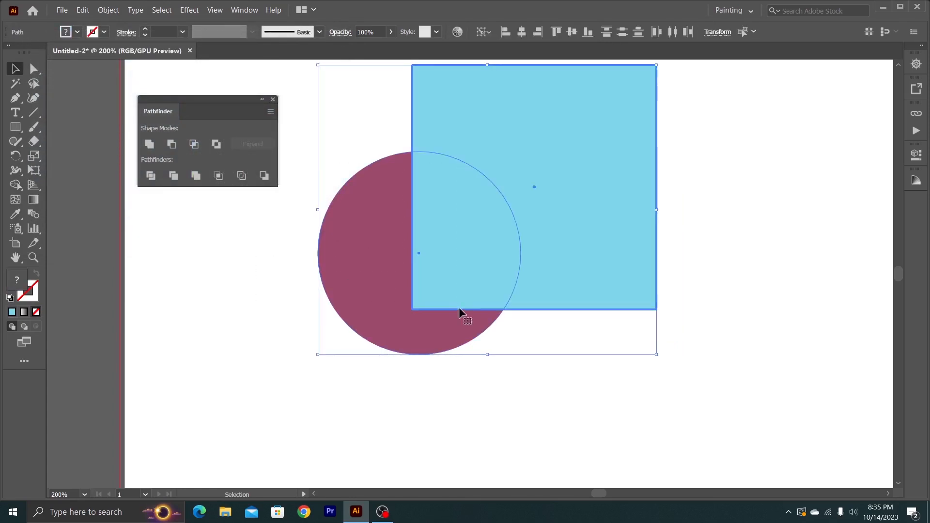
double_click(11, 187)
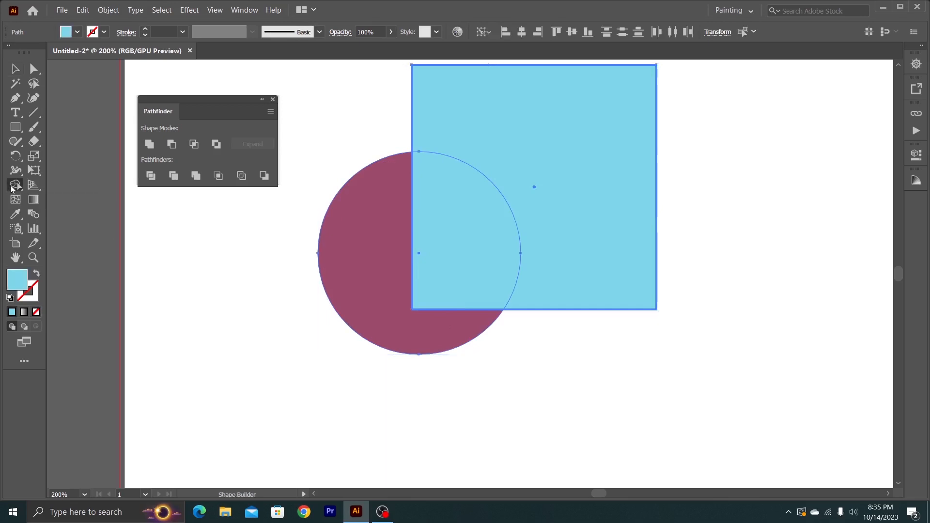
left_click(538, 414)
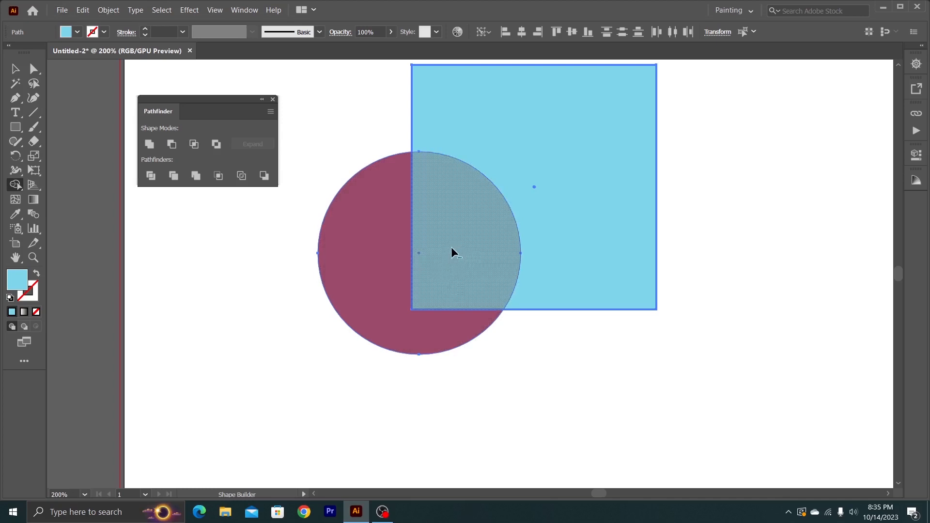
left_click(463, 252, "alt")
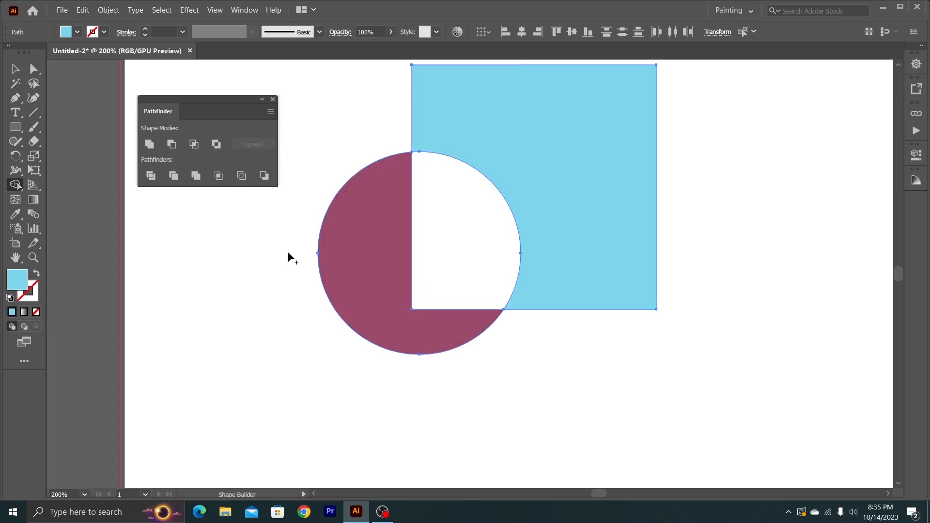
left_click(559, 274, "alt")
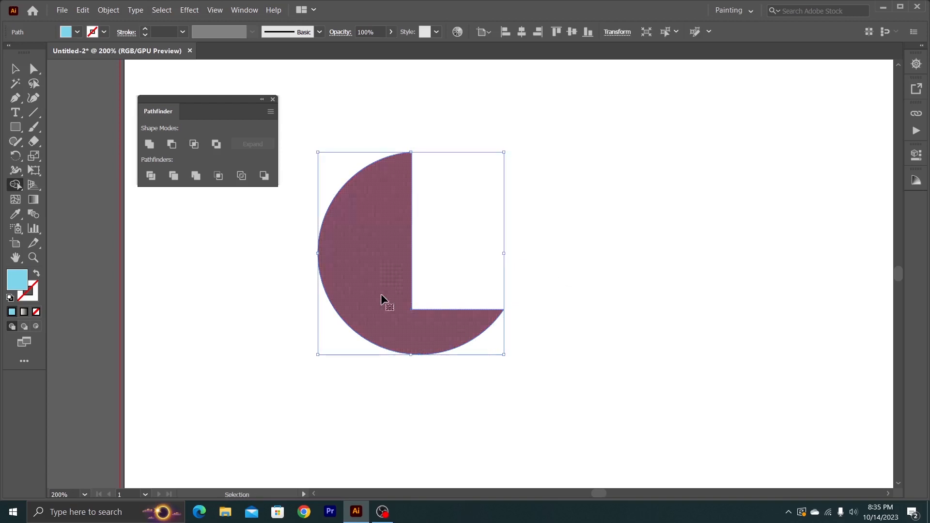
- Undo both Shape Builder removals
key("ctrl+z")
key("ctrl+z")
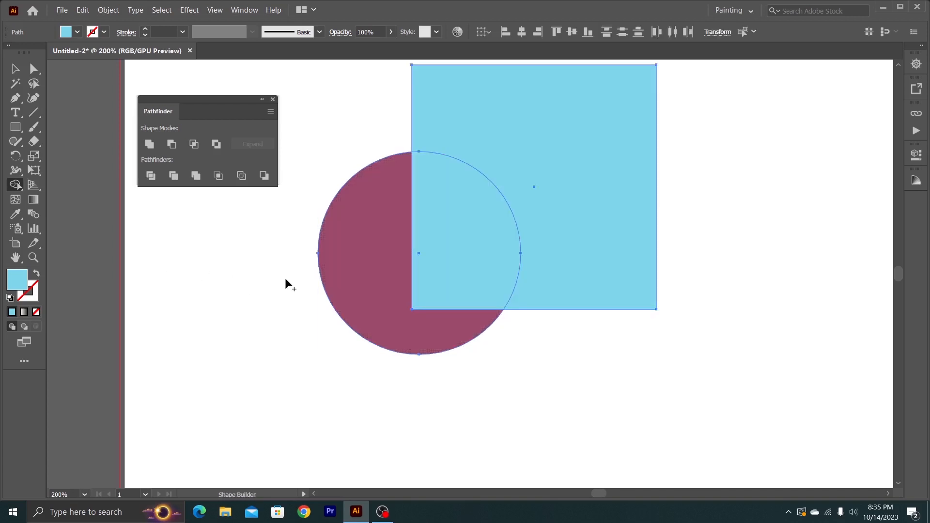
- Remove only the overlap area between the selected circle and blue square with the Shape Builder tool and deselect
left_click(15, 69)
left_click(306, 328)
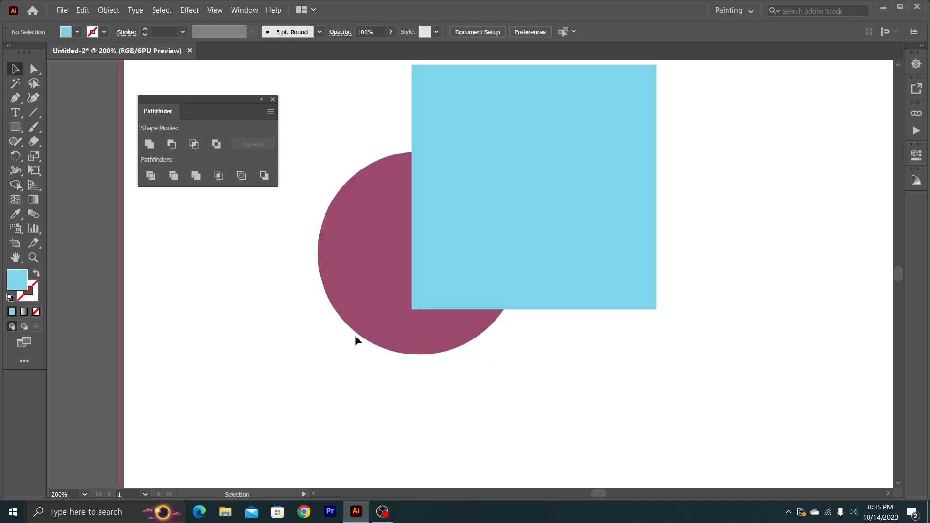
left_click_drag(587, 359, 417, 288)
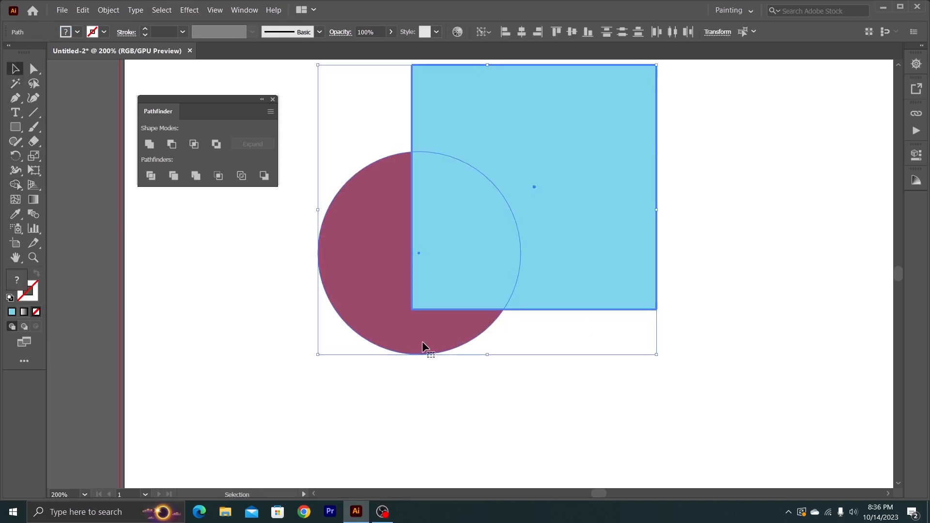
left_click(15, 186)
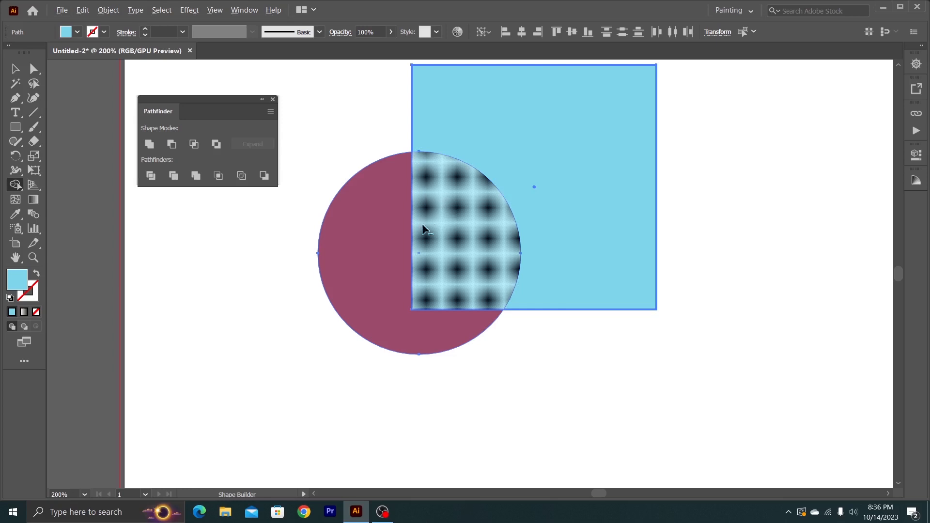
left_click(454, 251, "alt")
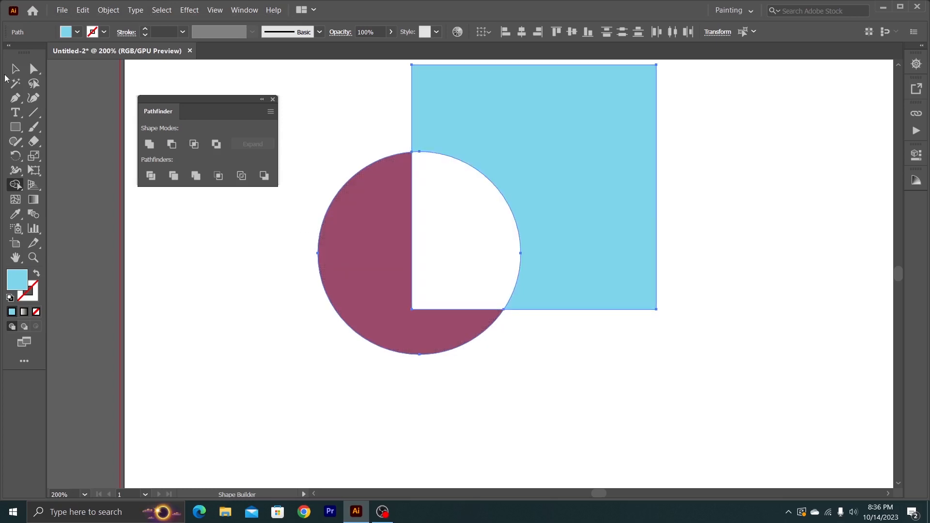
left_click(14, 70)
left_click(252, 254)
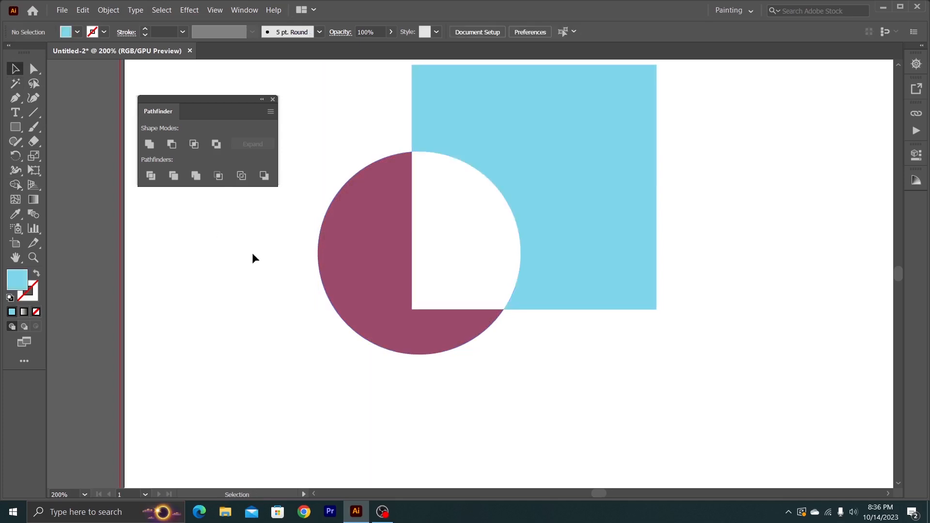
- Move the remaining maroon piece down-left and the blue piece down-right, away from each other
double_click(518, 199)
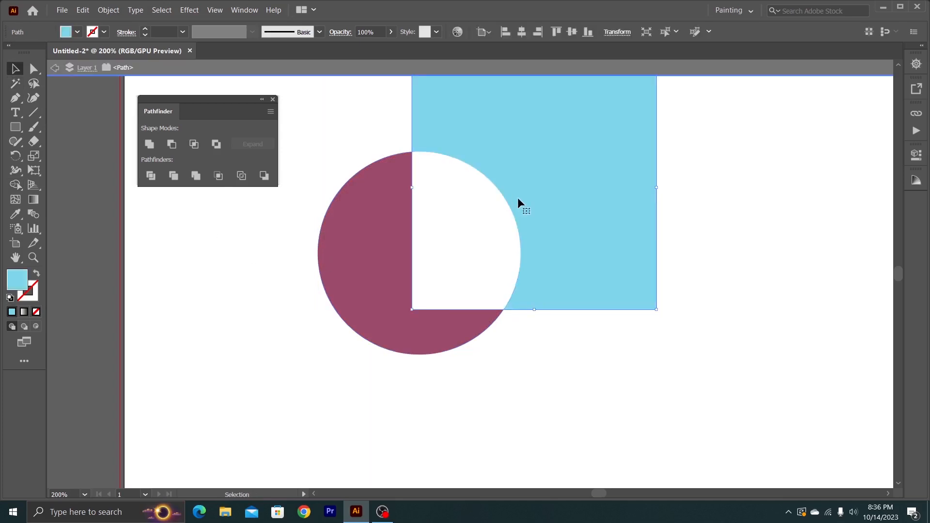
double_click(319, 235)
left_click_drag(350, 245, 331, 258)
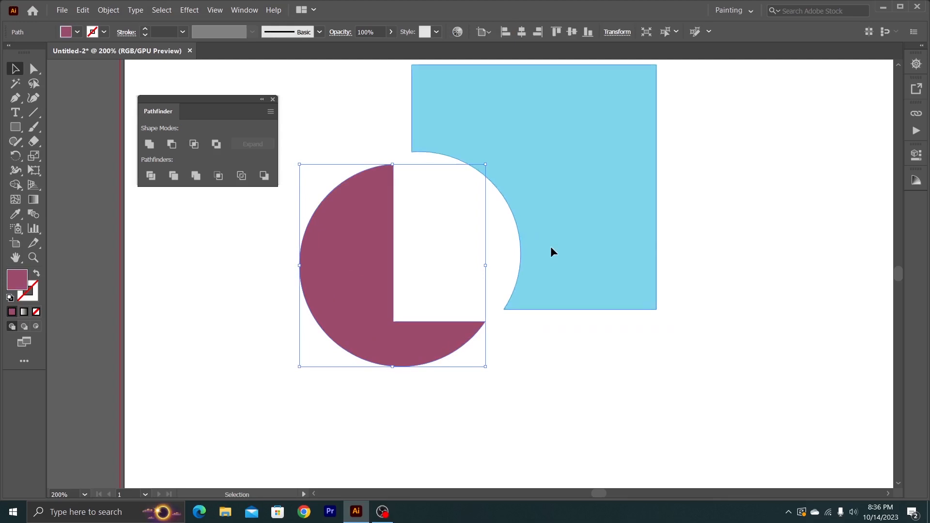
left_click_drag(533, 234, 585, 271)
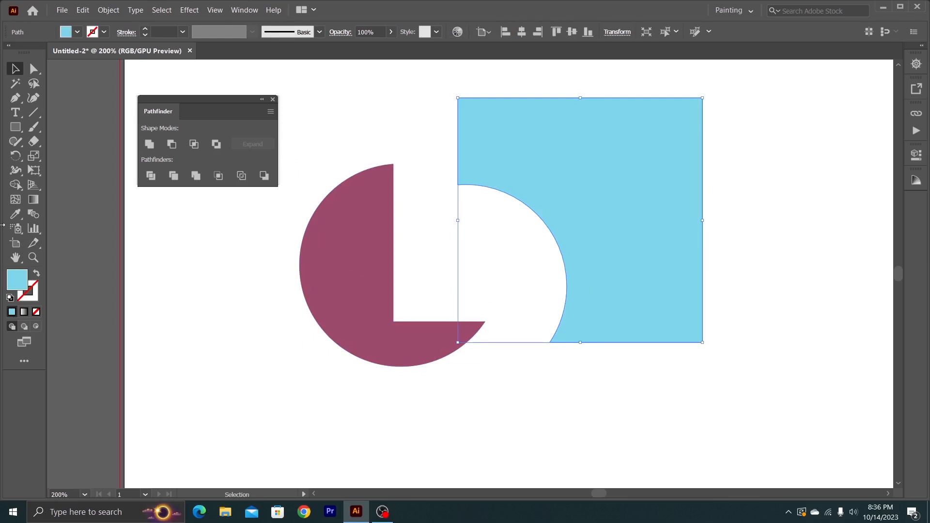
- Undo both piece moves and the Shape Builder removal of the overlap
key("ctrl+z")
key("ctrl+z")
key("ctrl+z")
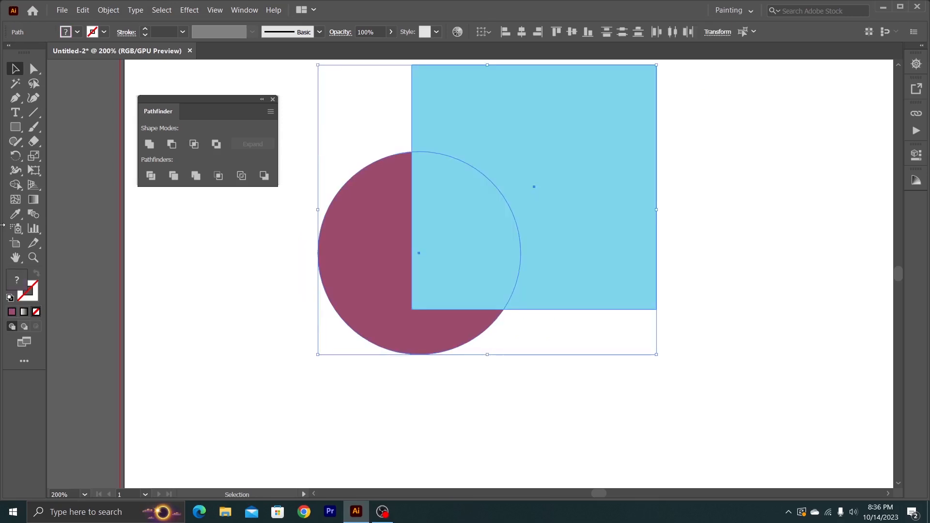
- Select the circle and the square and merge all their regions into one shape with the Shape Builder tool
left_click(270, 257)
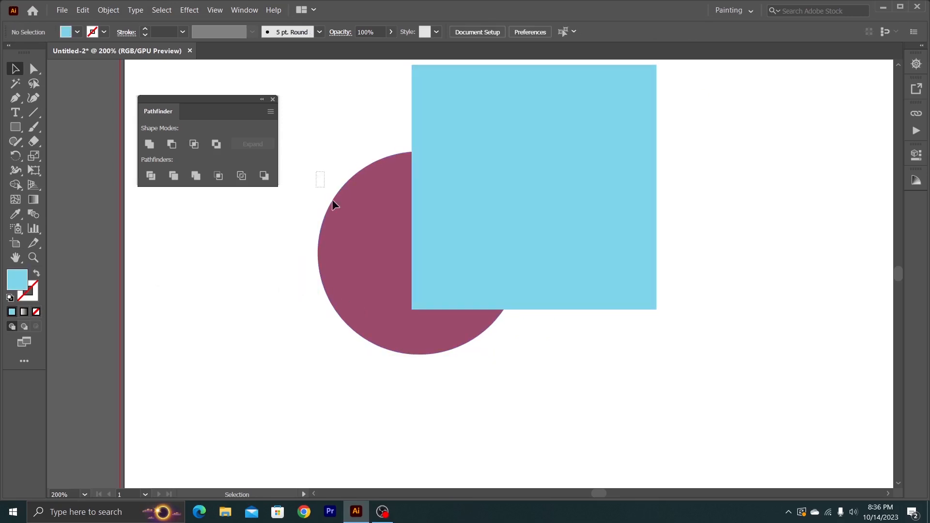
left_click_drag(321, 156, 449, 335)
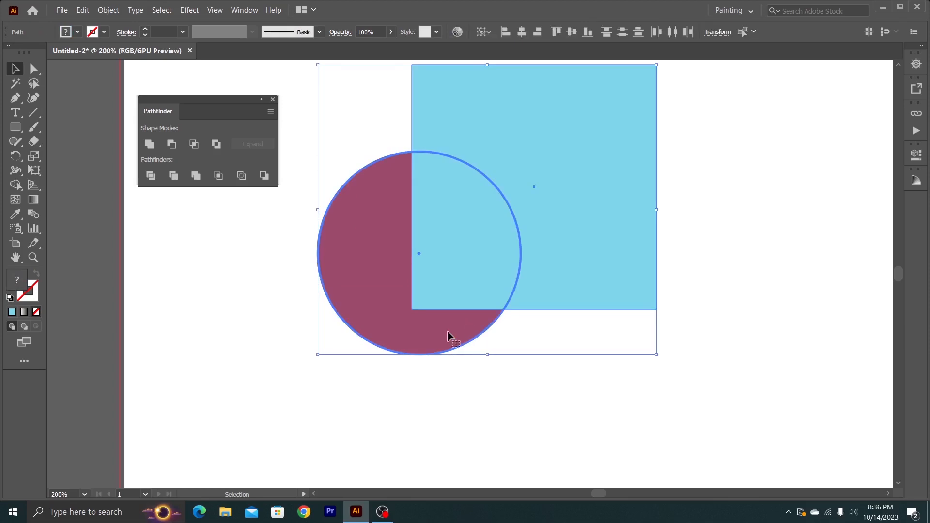
left_click(15, 186)
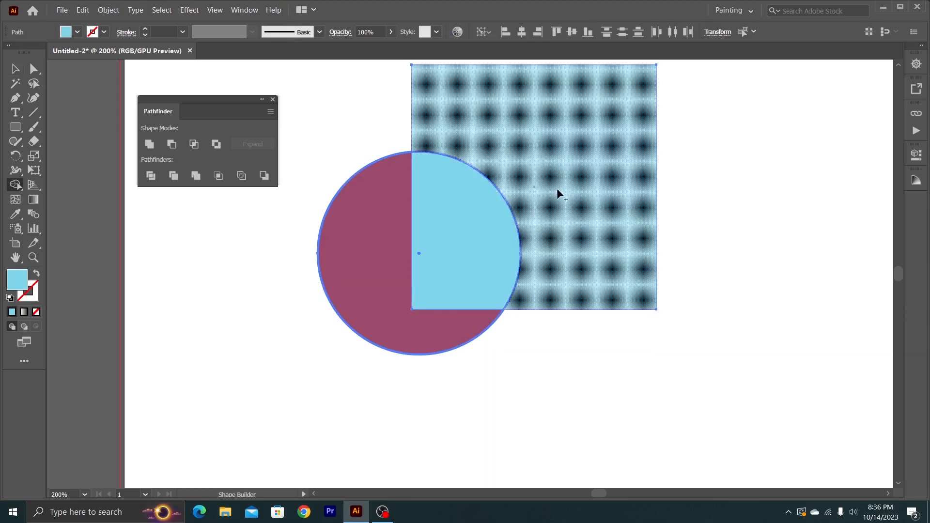
mouse_move(552, 191)
left_mouse_down()
mouse_move(491, 236)
mouse_move(388, 280)
left_mouse_up()
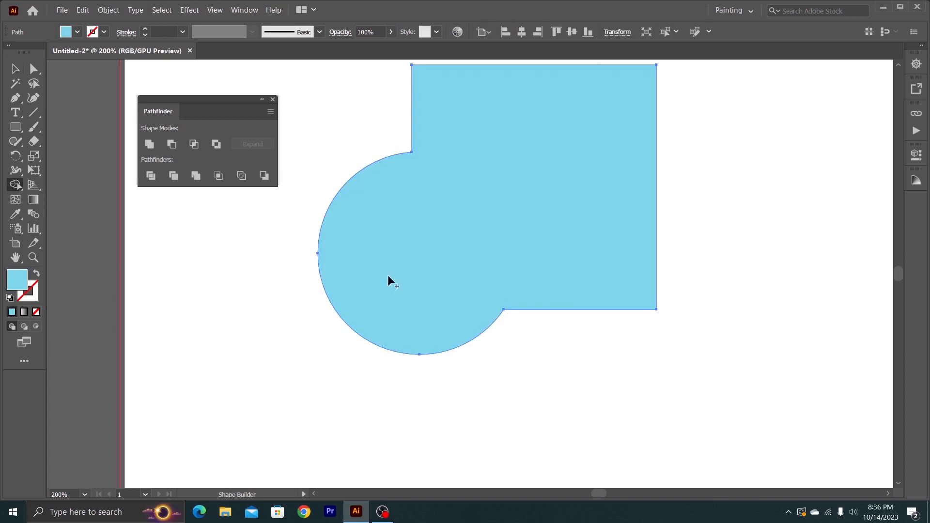
- Move the merged blue shape slightly down and to the right with the Selection tool
left_click(15, 69)
left_click(159, 203)
left_click_drag(467, 261, 472, 295)
mouse_move(408, 266)
left_mouse_down()
mouse_move(462, 295)
mouse_move(424, 263)
left_mouse_up()
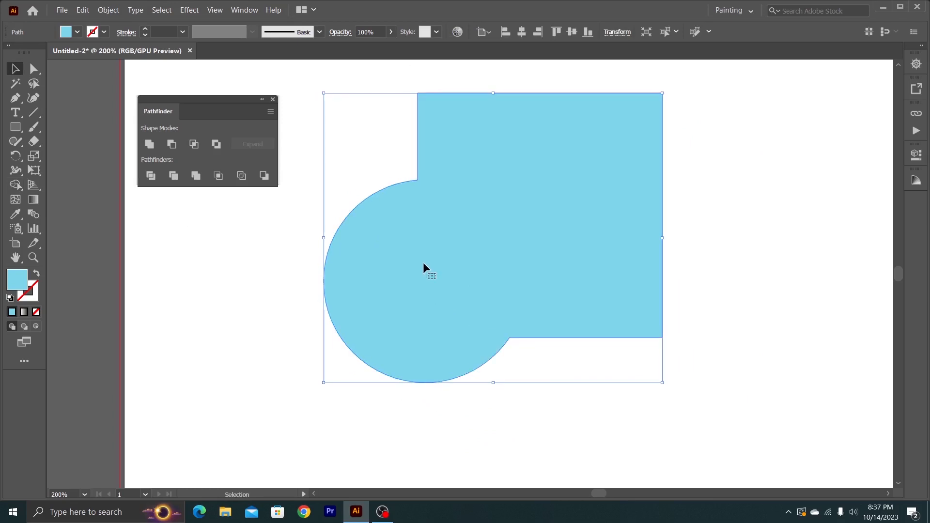
- Undo the moves of the merged shape and the Shape Builder merge
key("a")
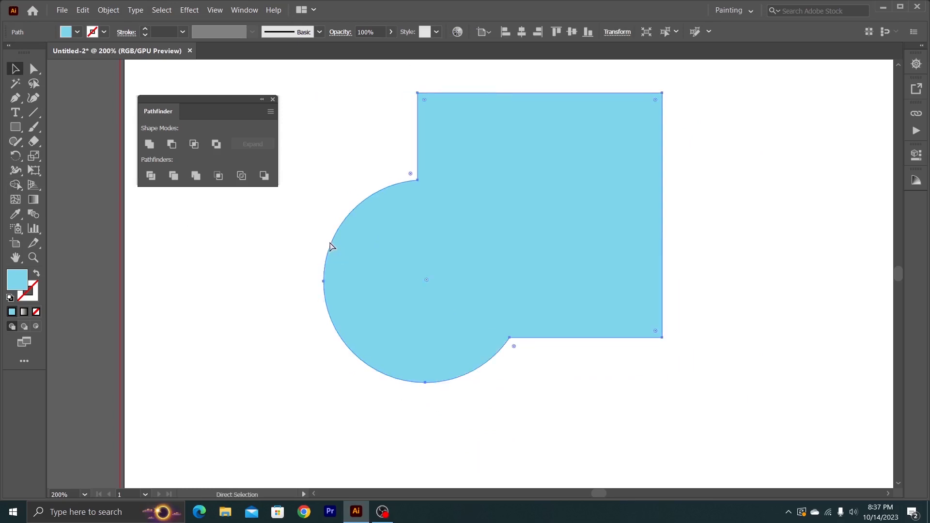
key("ctrl+z")
key("ctrl+z")
key("ctrl+z")
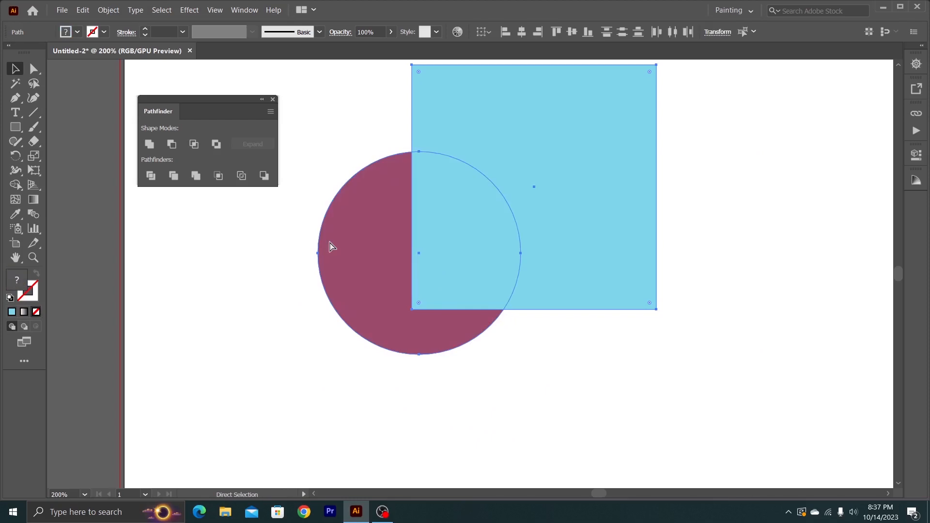
- Move the circle and the square apart, bring the square back over the circle's upper right and deselect
left_click(292, 255)
left_click_drag(319, 270, 261, 304)
left_click_drag(530, 232, 634, 291)
left_click_drag(394, 288, 403, 271)
left_click_drag(582, 277, 429, 185)
left_click(544, 291)
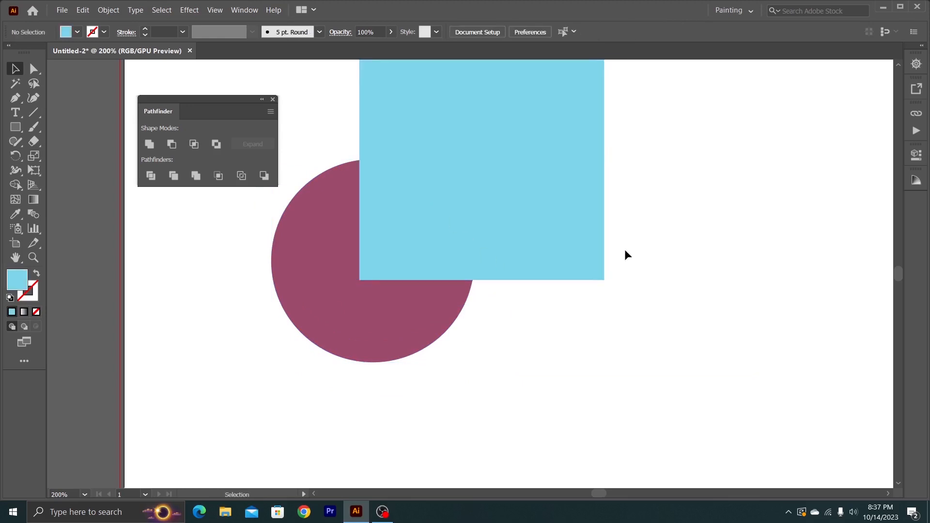
- Select both overlapping shapes and unite the square, overlap and circle regions with the Shape Builder tool
left_click_drag(623, 254, 321, 337)
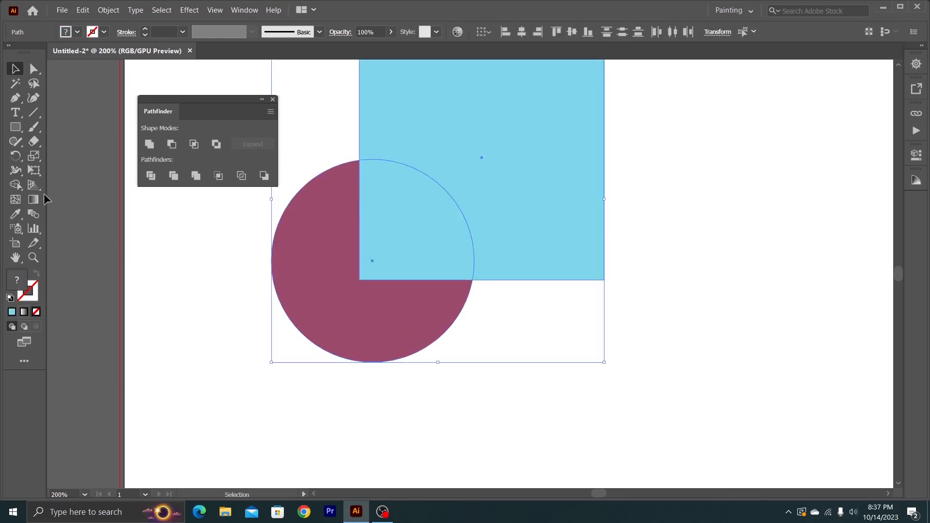
left_click(15, 185)
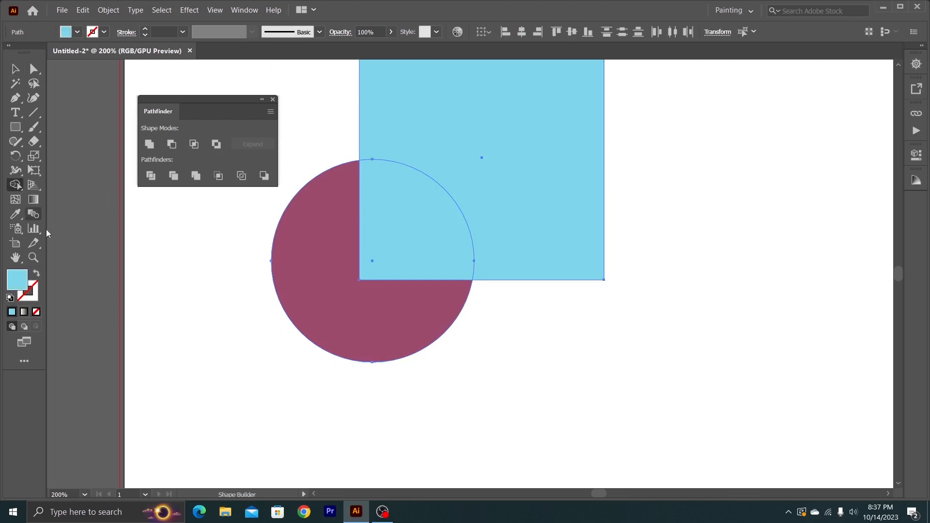
mouse_move(491, 160)
left_mouse_down()
mouse_move(390, 231)
mouse_move(312, 245)
left_mouse_up()
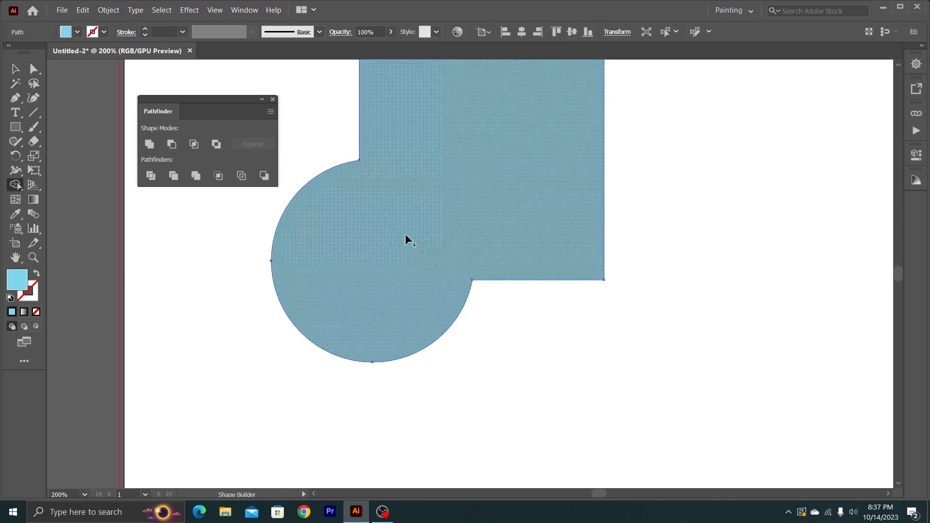
- Move the united blue shape down-right and scale it down proportionally to a bit over half its size
key("v")
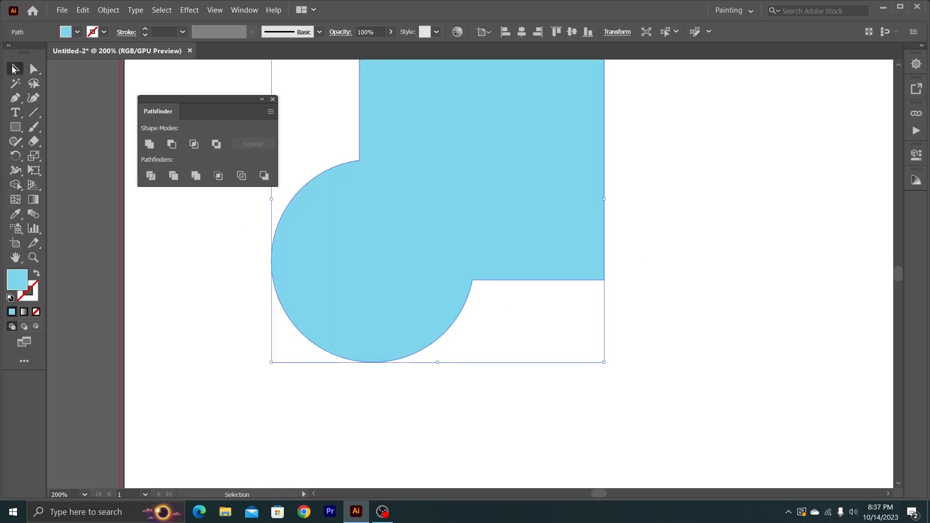
left_click_drag(356, 242, 453, 312)
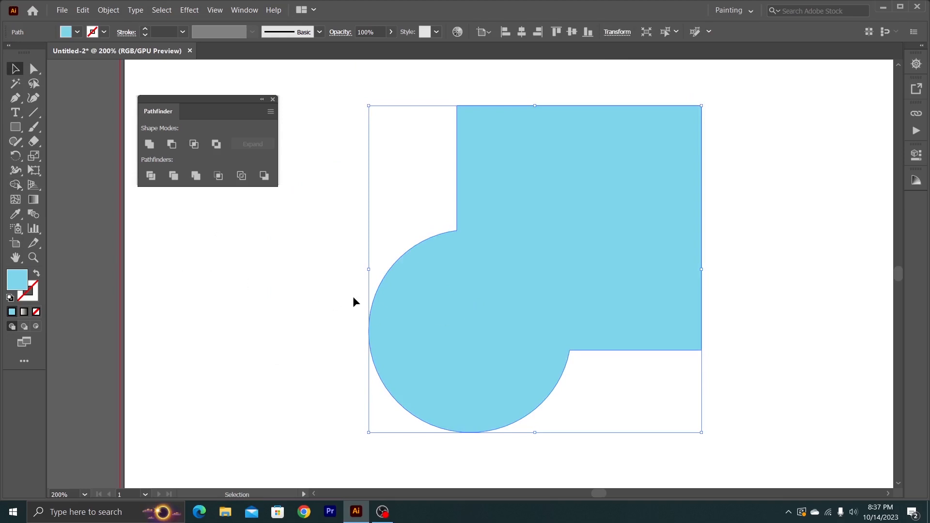
left_click_drag(370, 269, 377, 237)
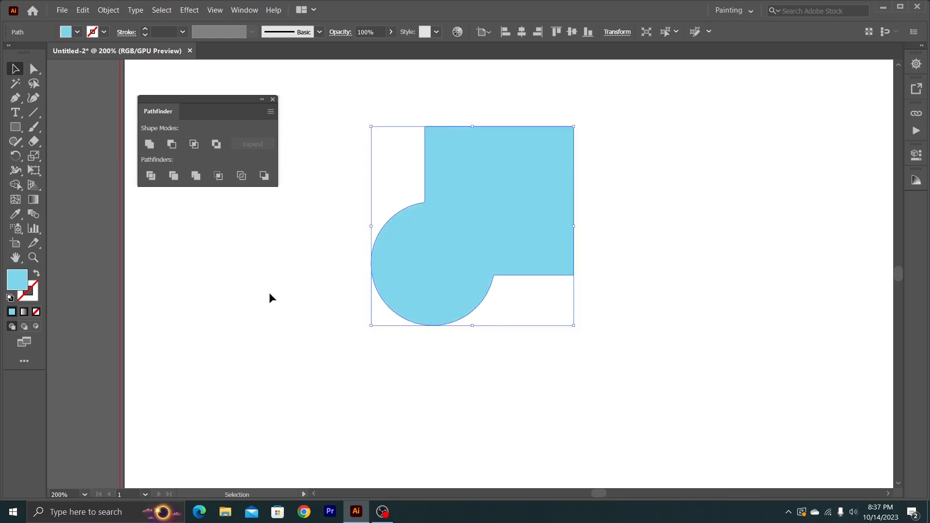
- Change the united shape's fill colour to a bright purple and deselect it
double_click(18, 282)
left_click_drag(199, 97, 200, 106)
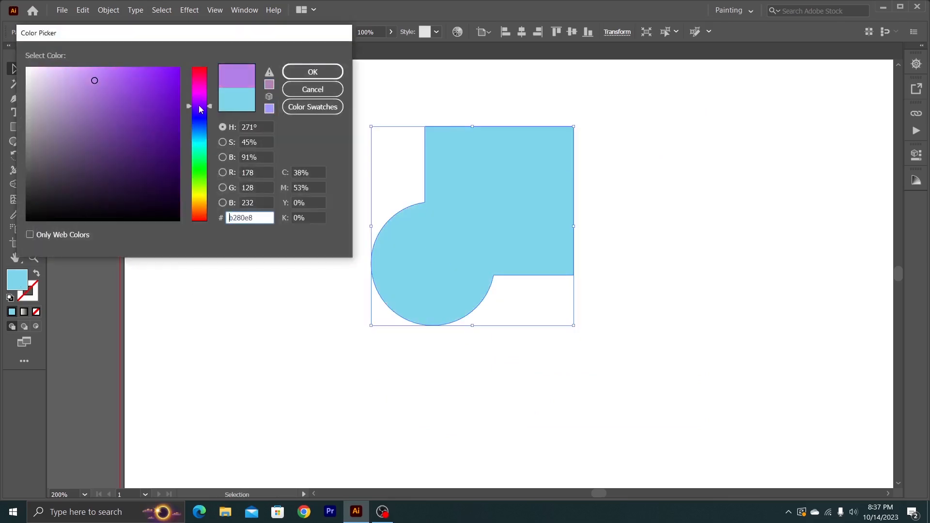
left_click_drag(124, 94, 120, 73)
left_click(333, 75)
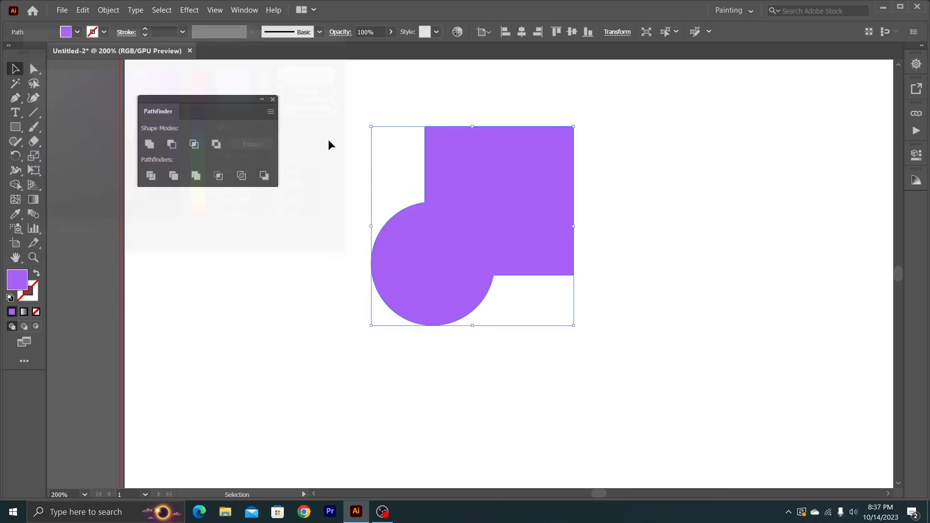
left_click(325, 193)
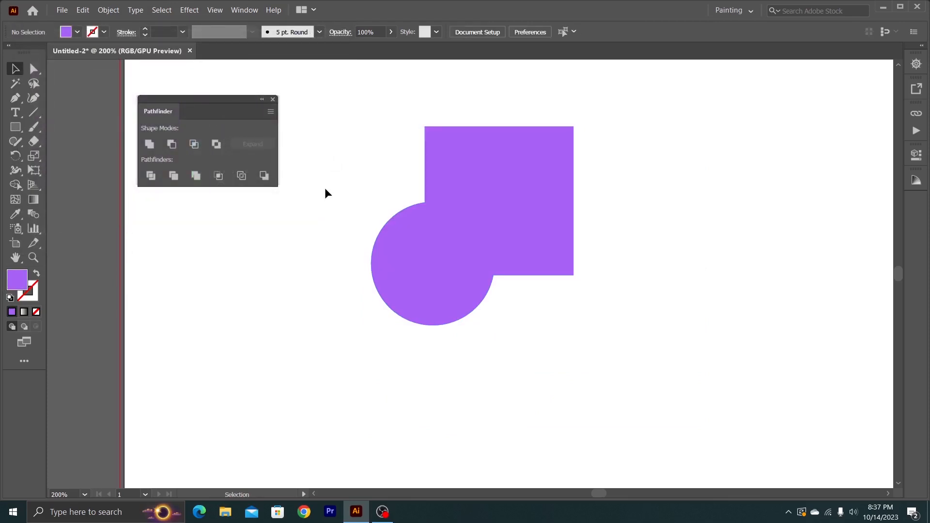
- Reposition the purple united shape slightly further left and up on the artboard
left_click_drag(452, 208, 475, 254)
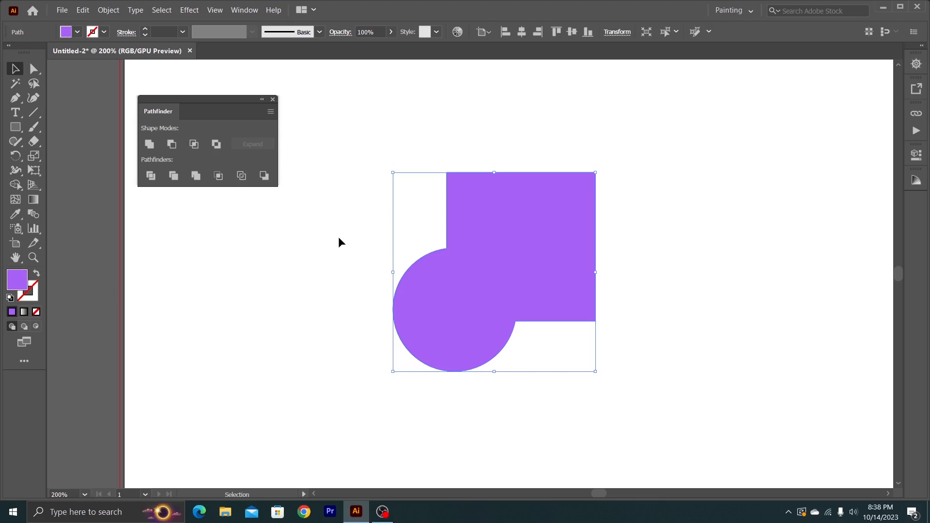
left_click_drag(516, 283, 492, 248)
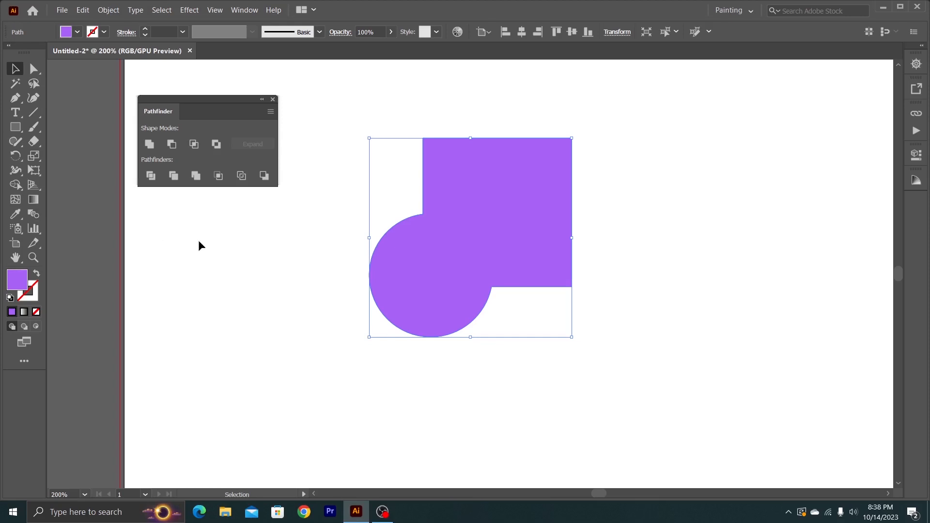
left_click_drag(452, 259, 427, 237)
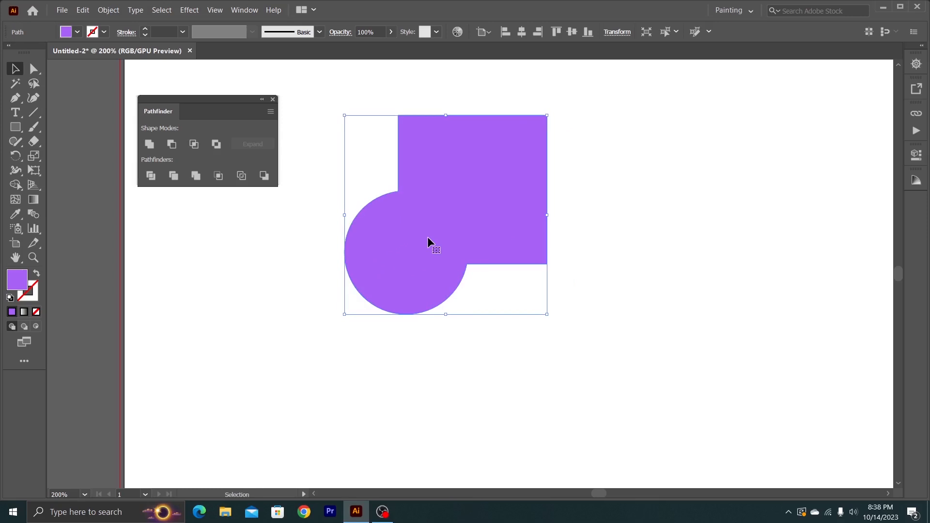
left_click(299, 229)
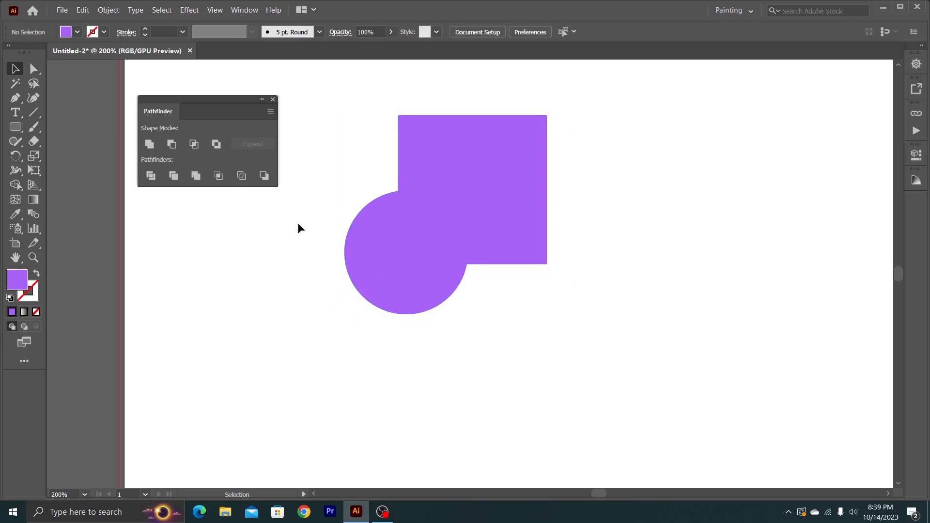
left_click_drag(391, 249, 411, 277)
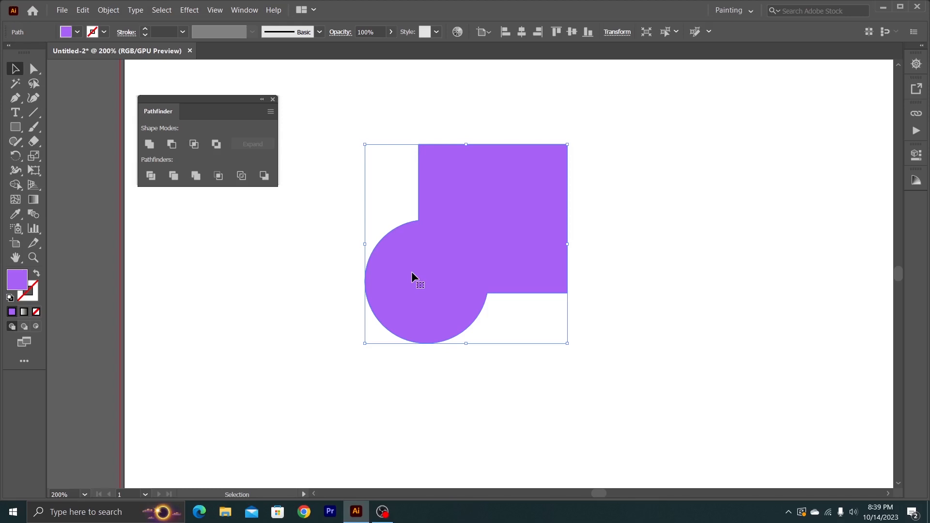
left_click_drag(437, 292, 379, 261)
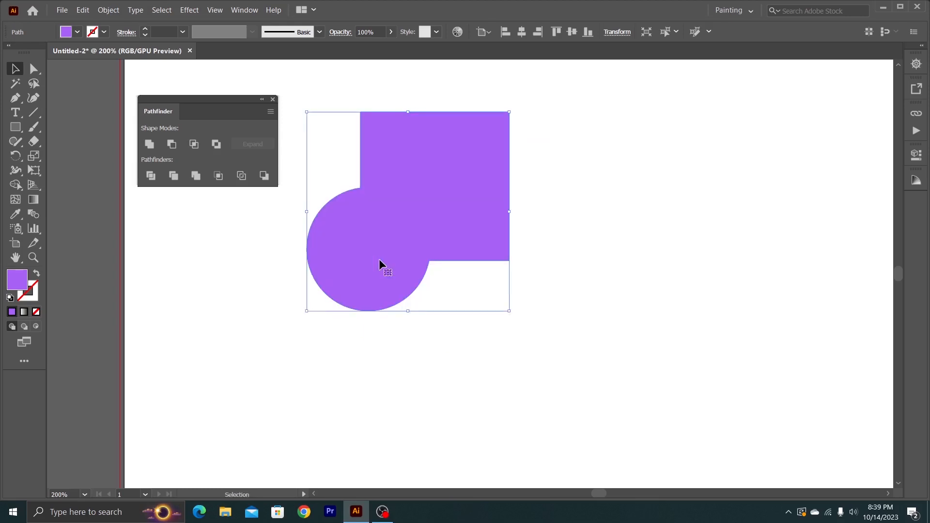